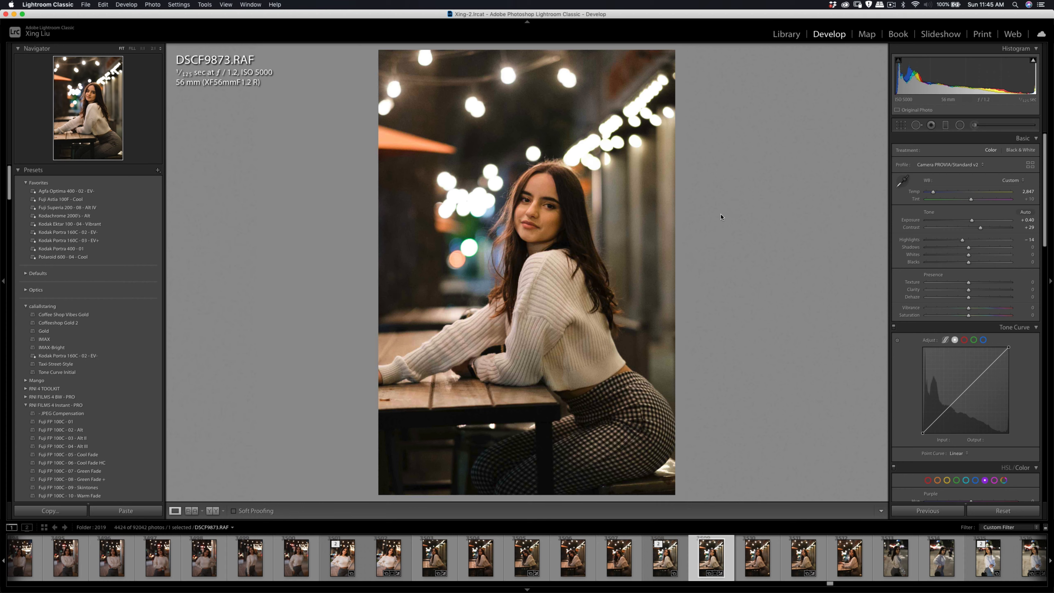
Step: Show the unedited version of DSCF9873.RAF and examine the face up close
key("backslash")
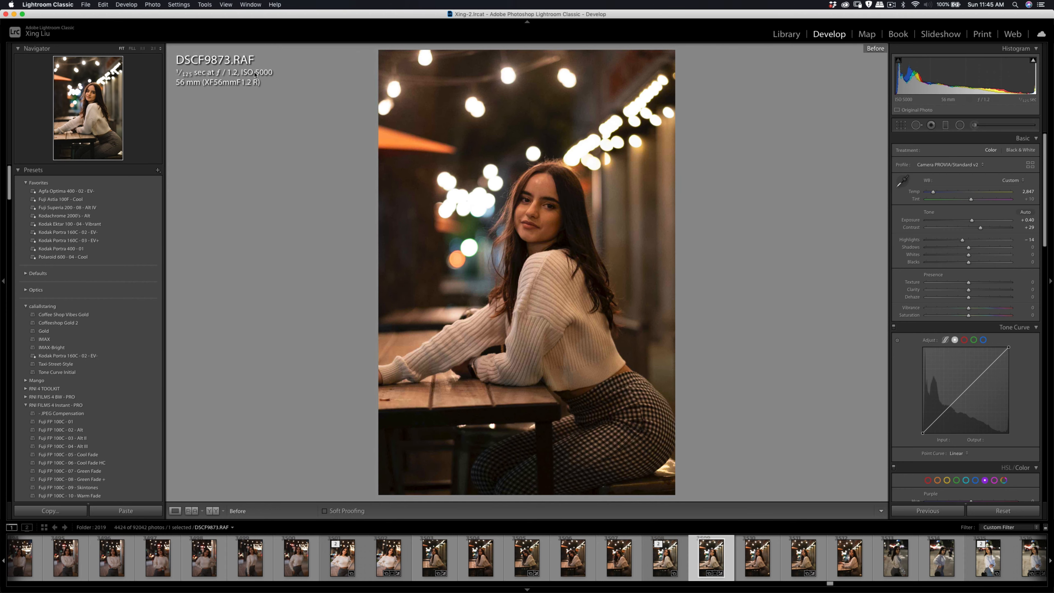
left_click(543, 179)
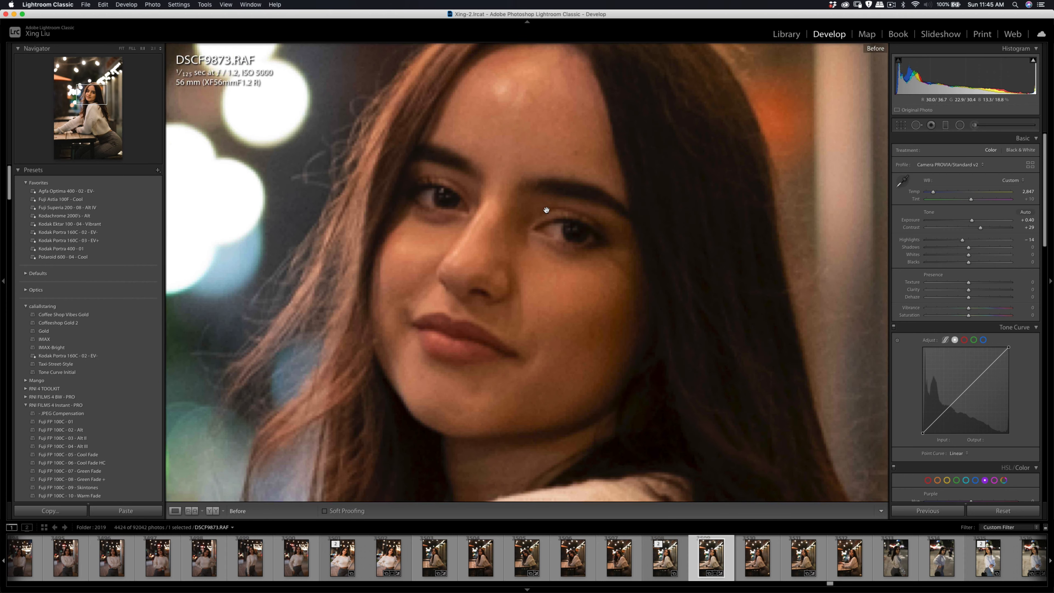
scroll(544, 205, "down", 3)
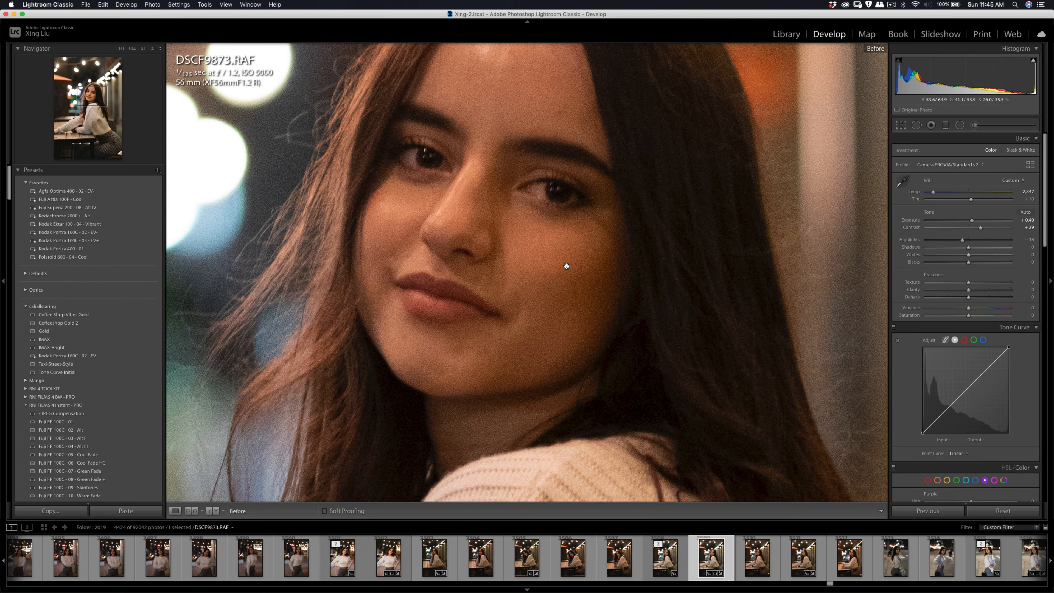
left_click(527, 250)
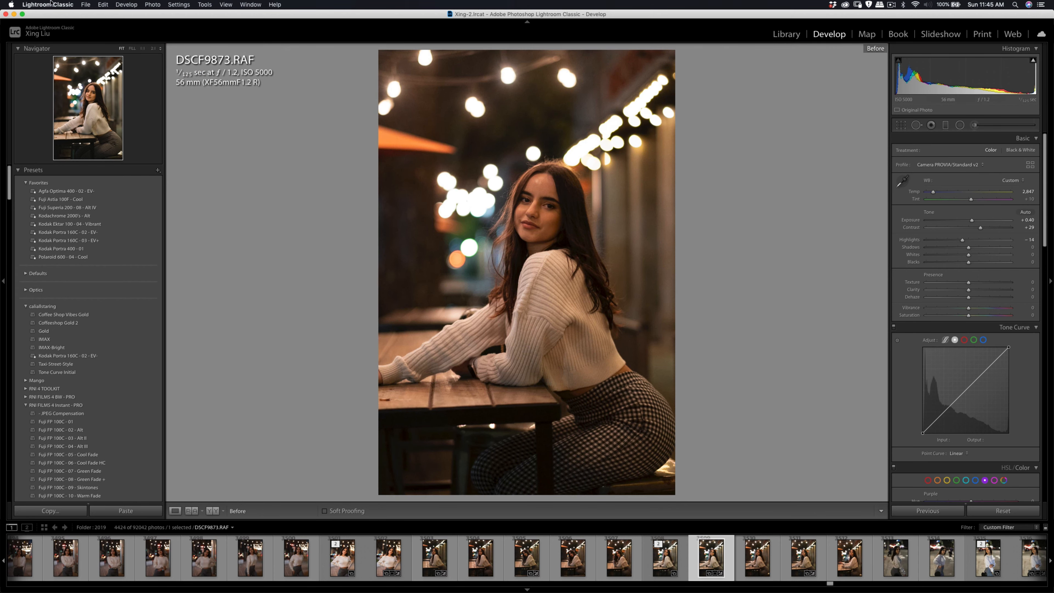
Step: Switch to Capture One and set the curve to Fujifilm CLASSIC CHROME, exposure to 0.25, contrast to 6 and brightness to -4
left_click(14, 14)
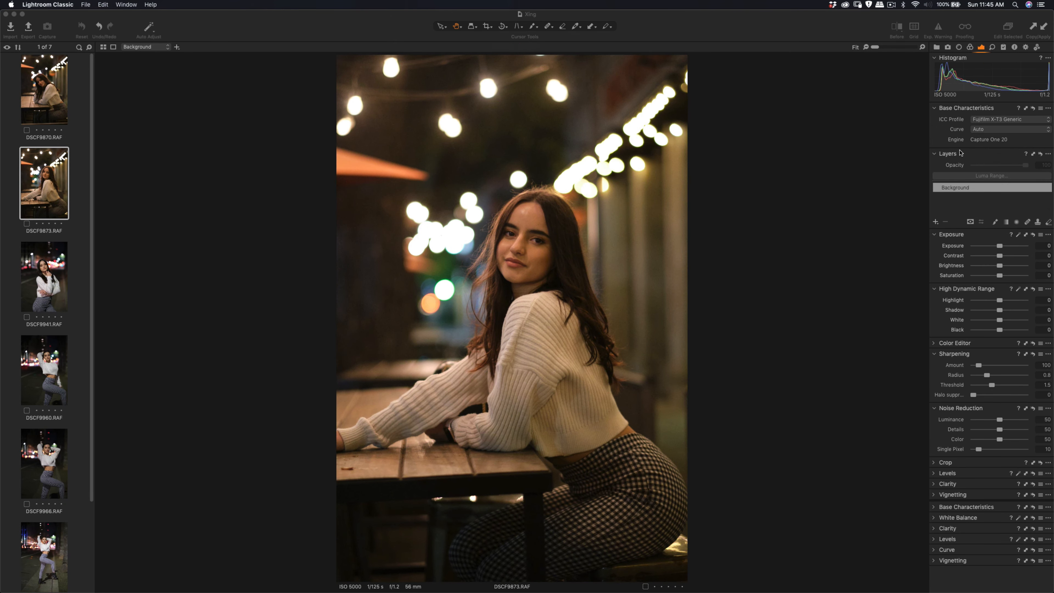
left_click(987, 130)
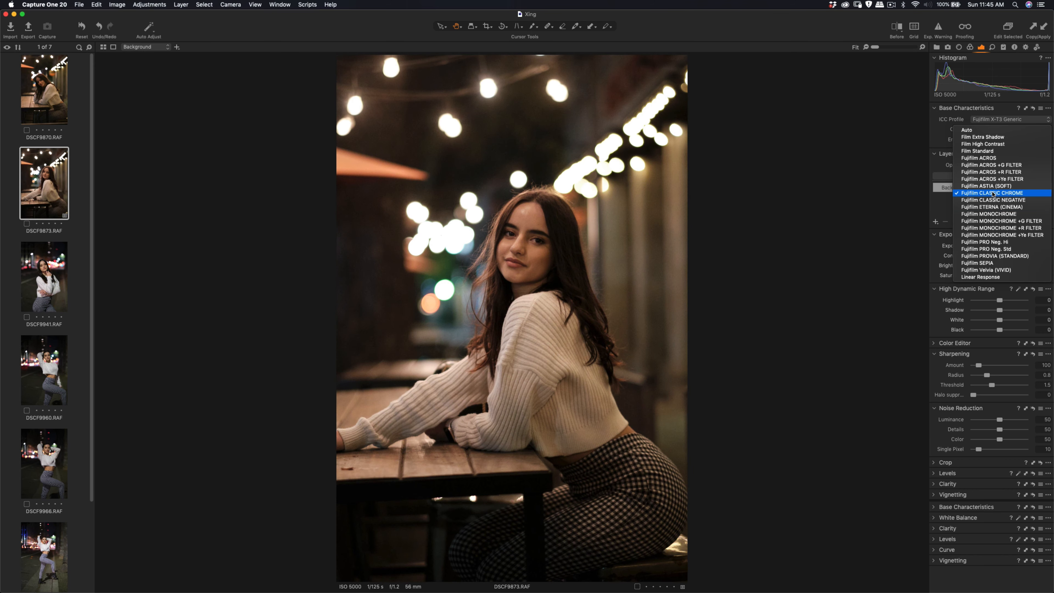
left_click(993, 193)
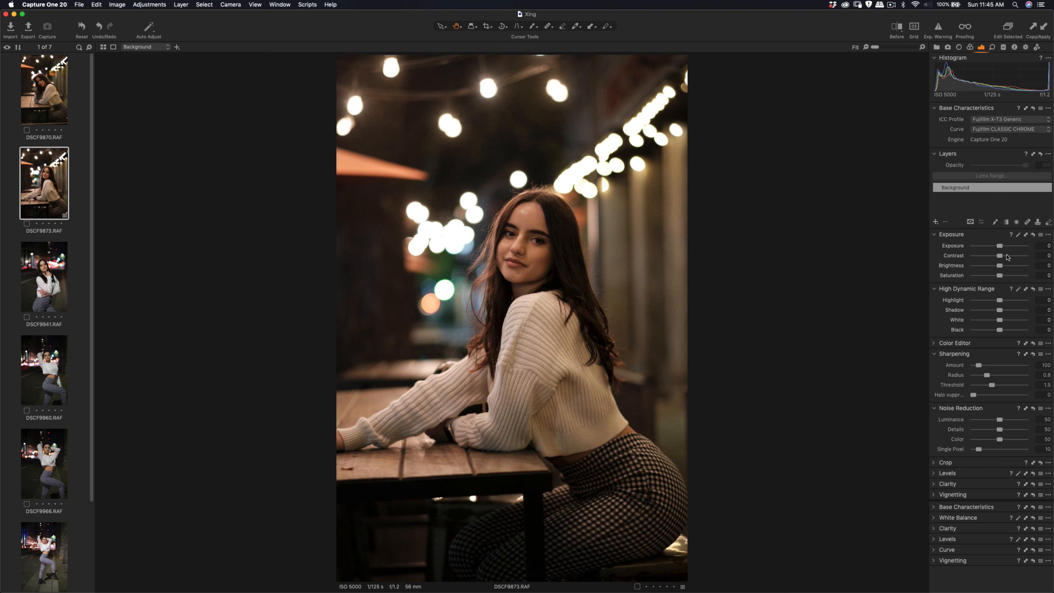
left_click_drag(1003, 248, 998, 268)
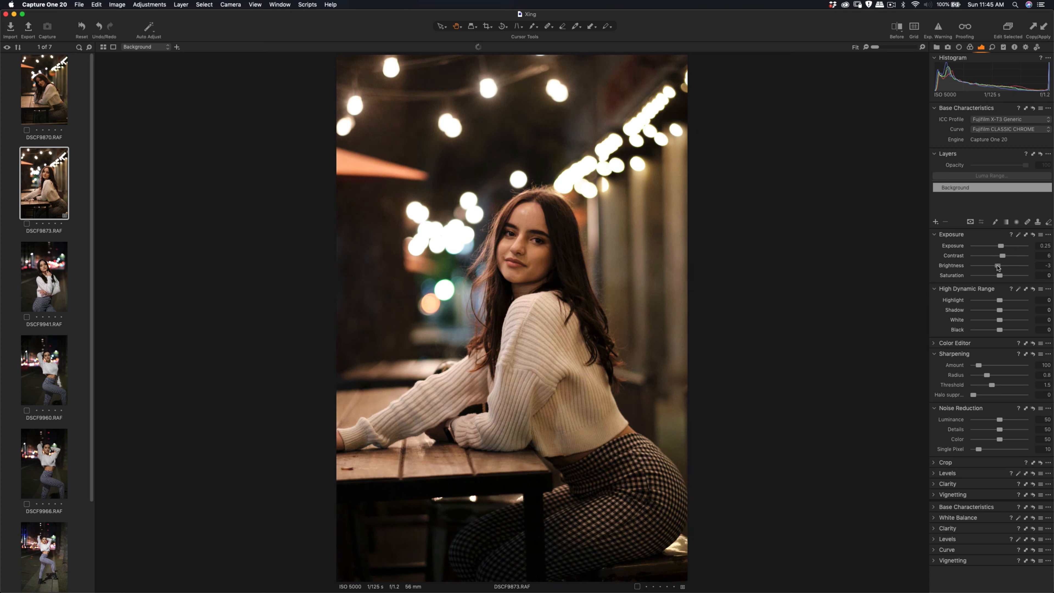
Step: Expand the Color Editor, Sharpening and Noise Reduction tools, and set the sharpening threshold to 0
left_click(933, 345)
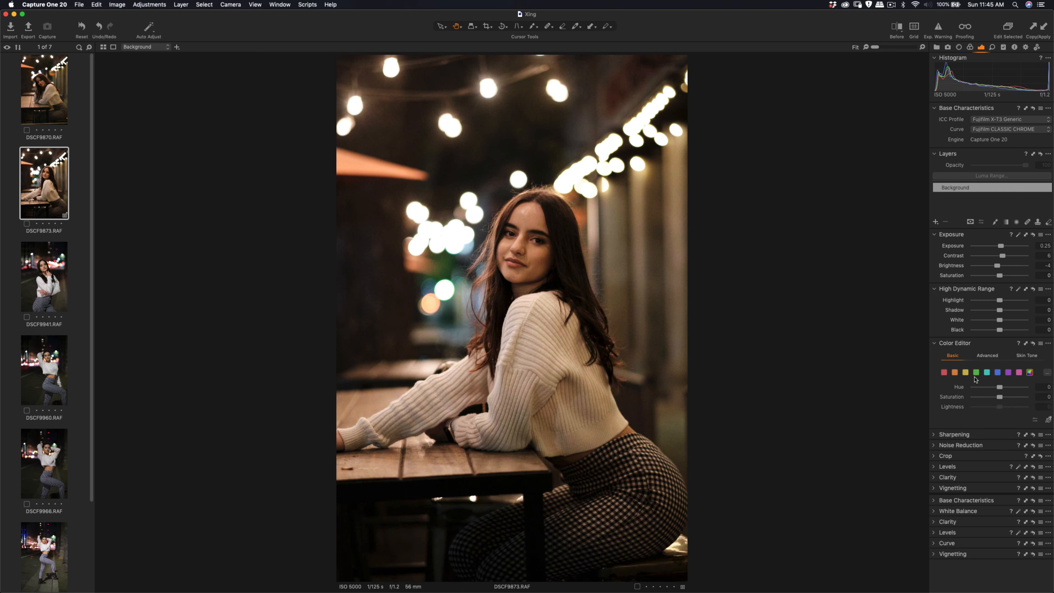
left_click(935, 435)
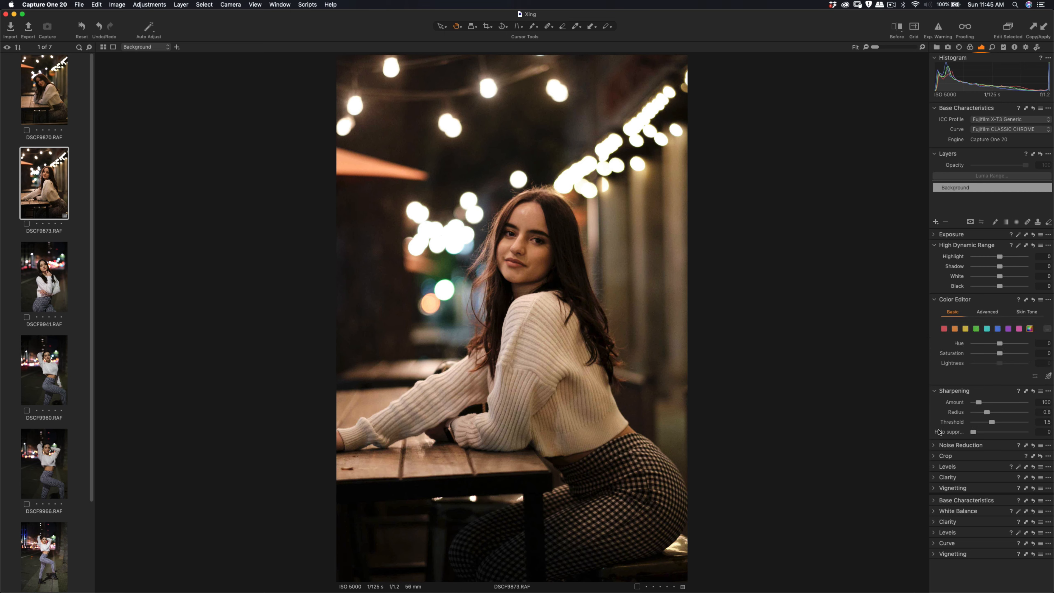
left_click(937, 445)
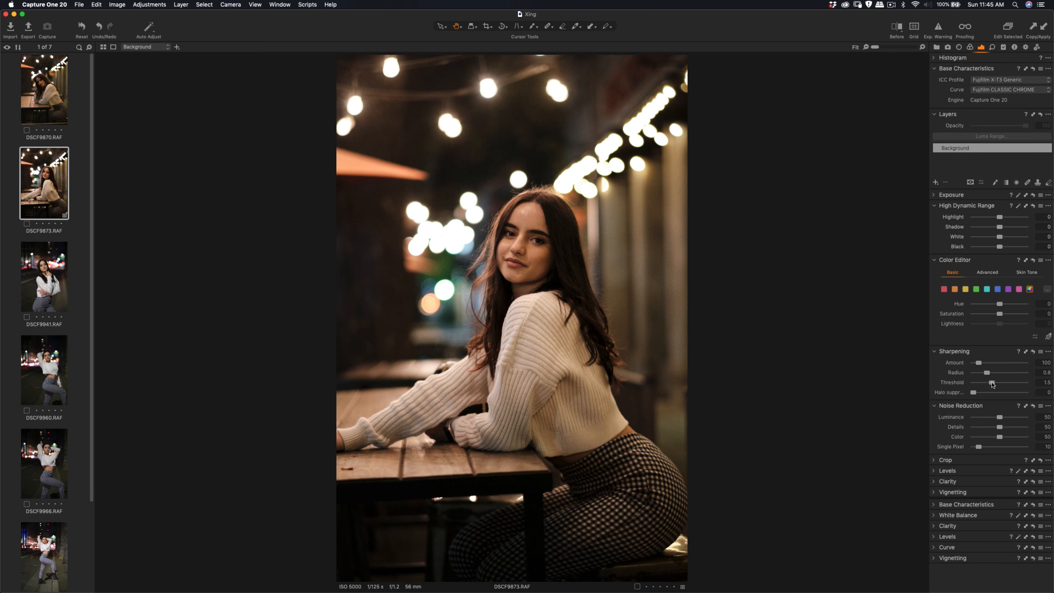
left_click_drag(992, 383, 970, 388)
left_click_drag(974, 386, 975, 388)
Step: Set luminance noise reduction to 1 and compare the portrait before and after with the split view
double_click(541, 237)
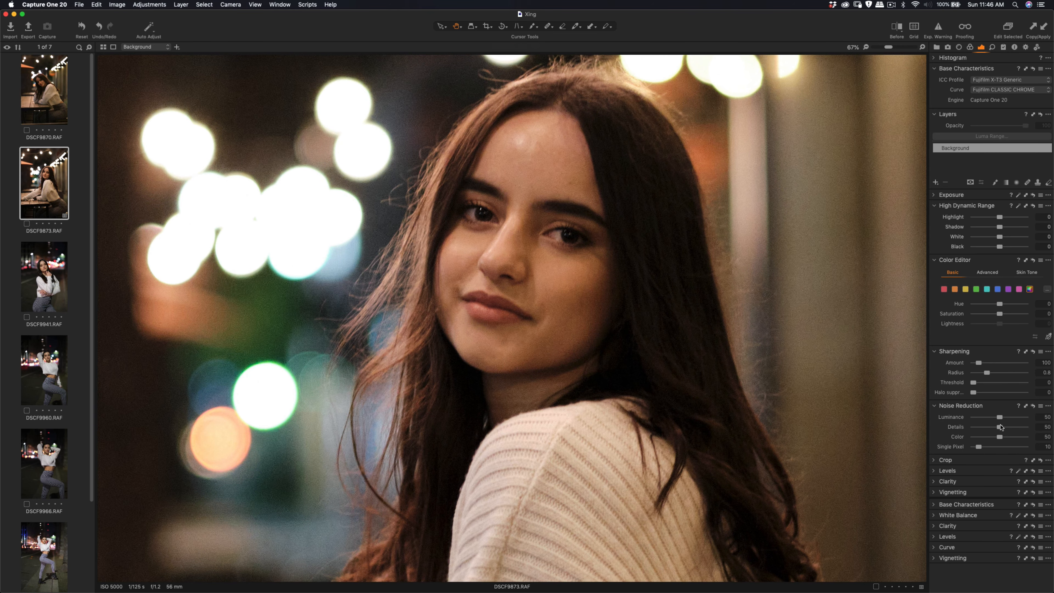
left_click_drag(1001, 421, 975, 422)
left_click(897, 27)
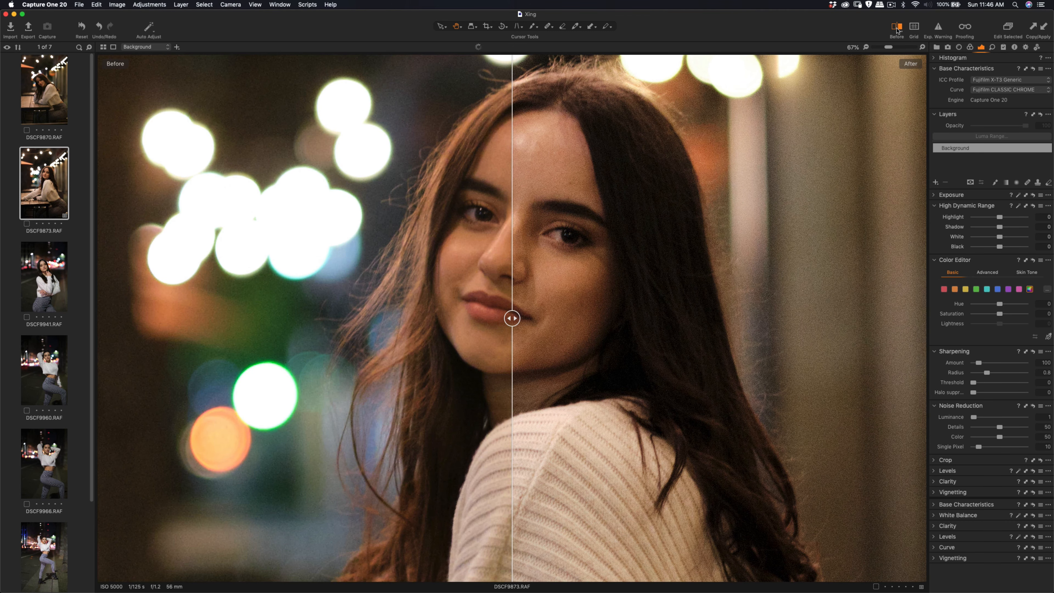
left_click_drag(512, 318, 267, 346)
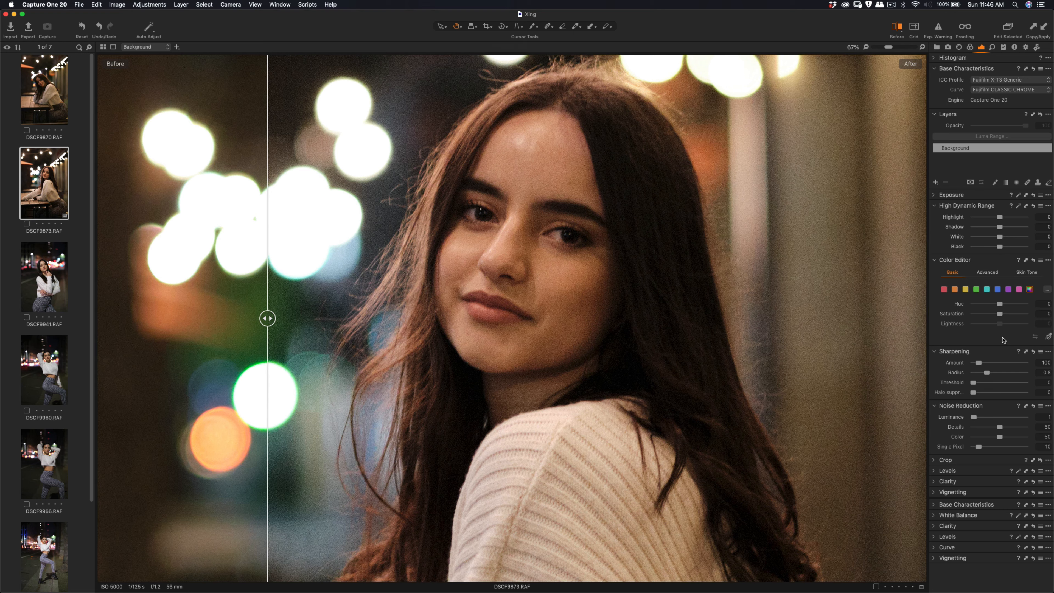
Step: Try stronger and weaker luminance noise reduction, settle on 6, and turn off the before/after split
mouse_move(975, 418)
left_mouse_down()
mouse_move(998, 419)
mouse_move(952, 419)
mouse_move(1009, 418)
mouse_move(968, 420)
mouse_move(983, 421)
left_mouse_up()
left_click_drag(982, 418, 1017, 417)
left_click_drag(1019, 417, 985, 416)
left_click_drag(977, 419, 968, 420)
scroll(548, 301, "down", 5)
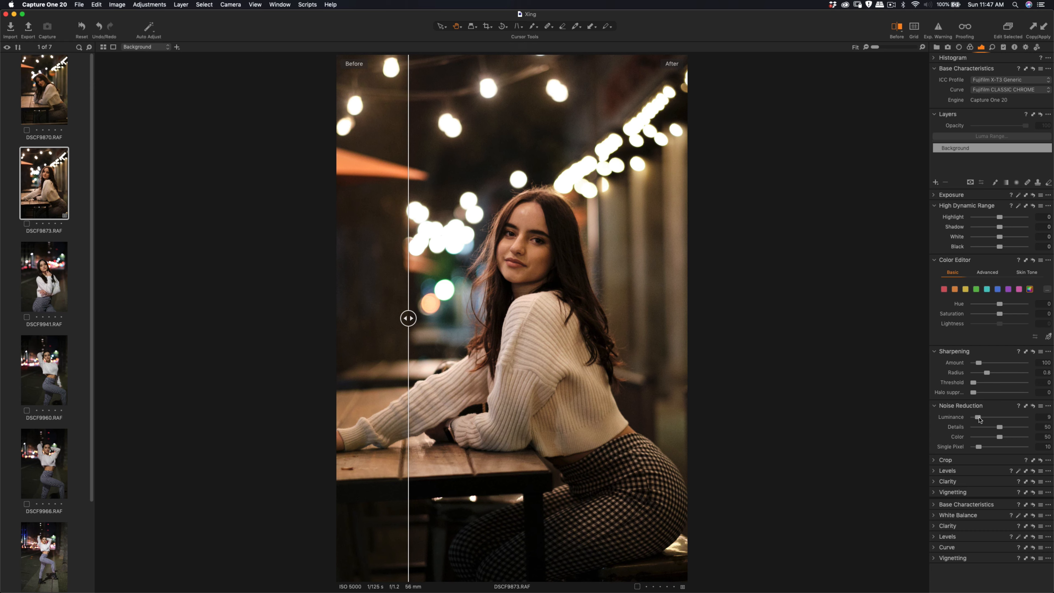
left_click_drag(977, 419, 975, 418)
mouse_move(400, 318)
left_mouse_down()
mouse_move(570, 320)
mouse_move(398, 319)
left_mouse_up()
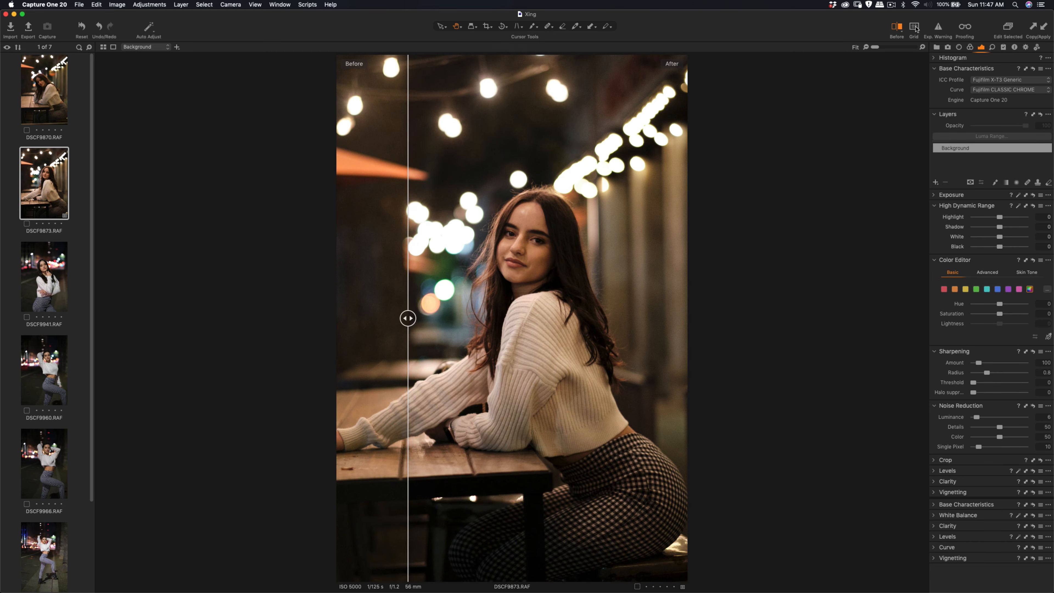
left_click(898, 27)
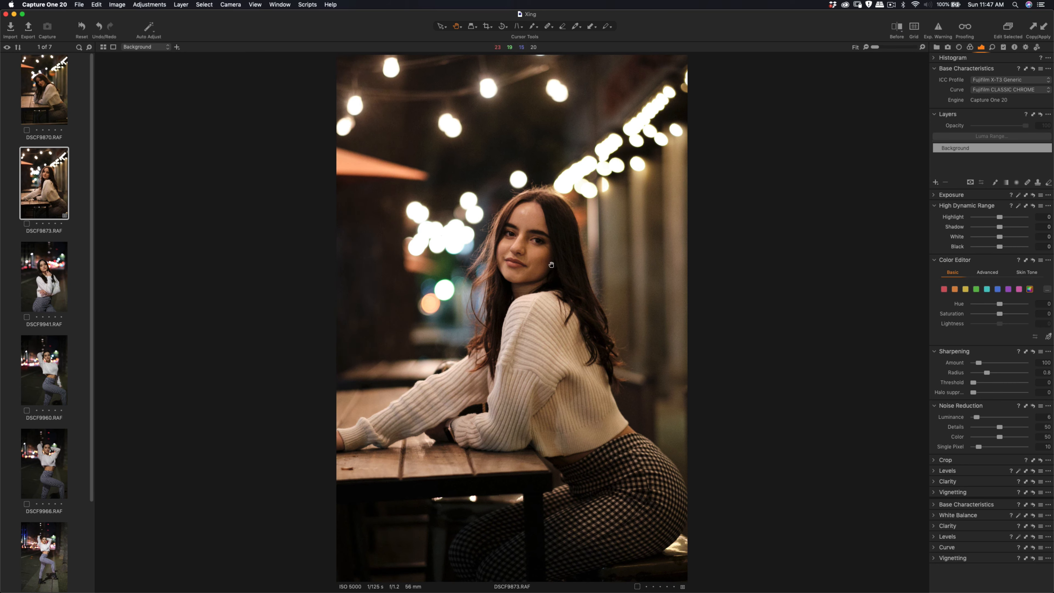
Step: Heal the small blemishes on the woman's forehead using the Heal tool
left_click(523, 275)
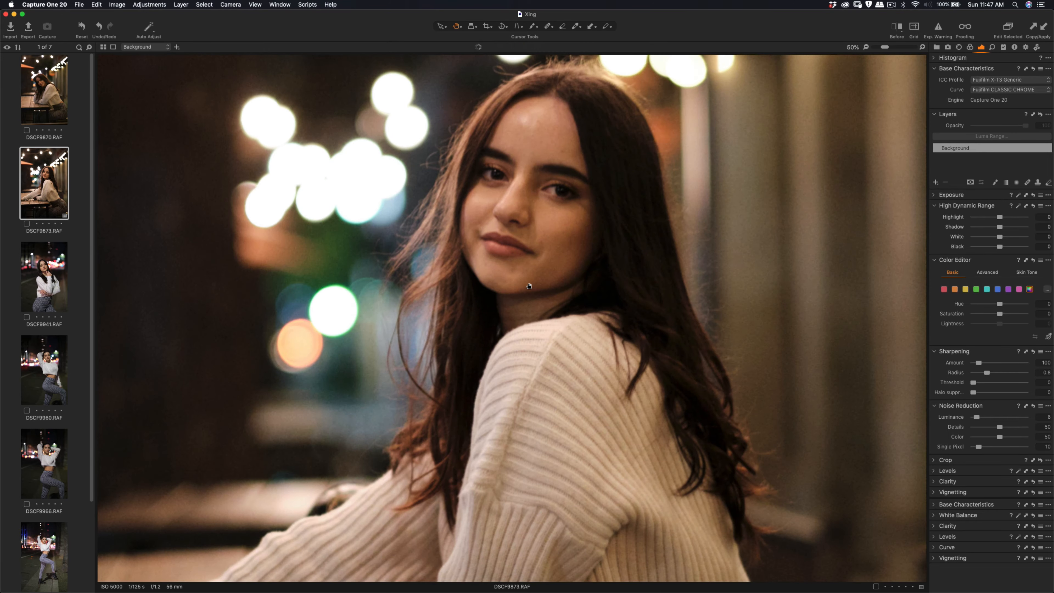
scroll(529, 284, "up", 4)
scroll(540, 265, "down", 3)
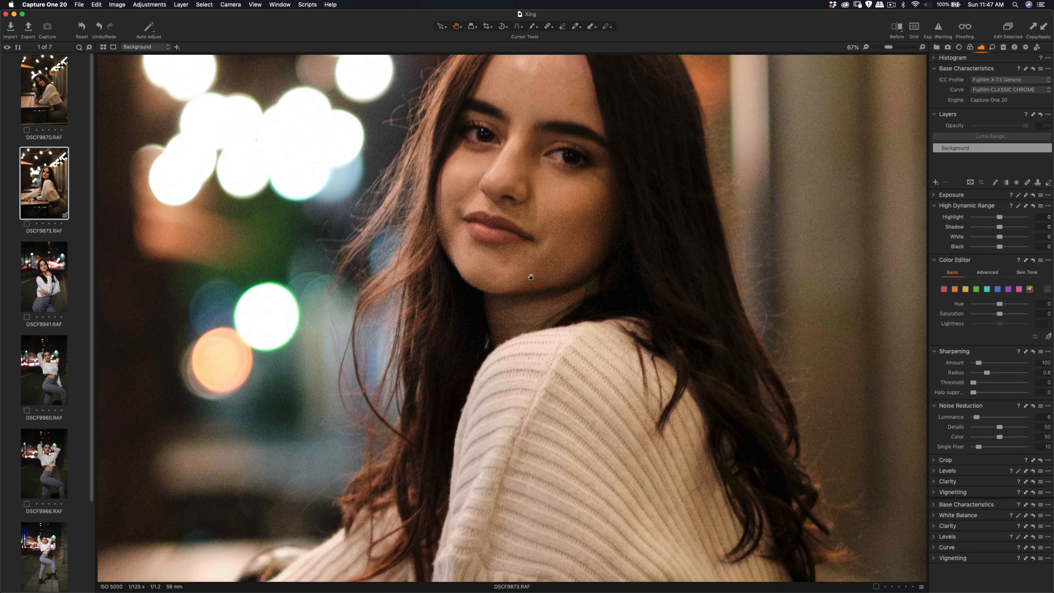
scroll(560, 212, "up", 5)
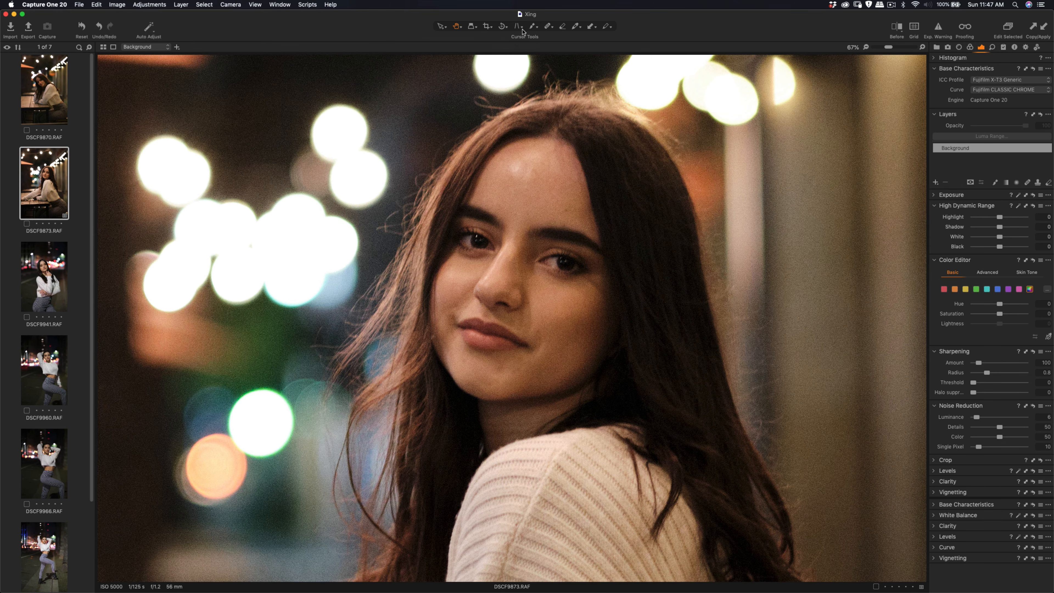
left_click(548, 27)
left_click(566, 209)
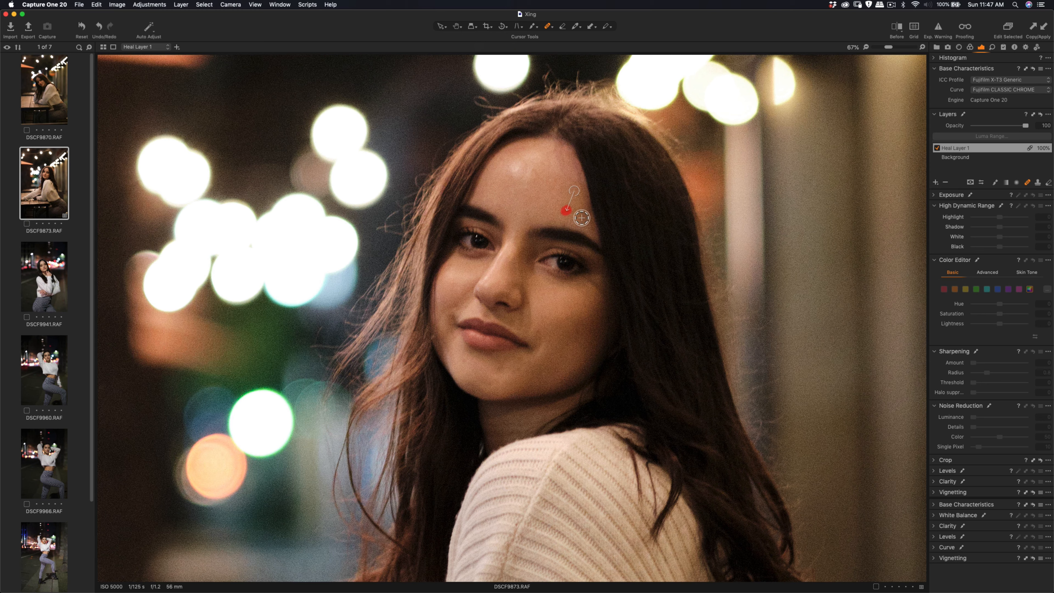
left_click_drag(574, 192, 524, 211)
left_click(515, 215)
Step: Create a new empty adjustment layer and slightly increase the mask brush size
left_click(935, 183)
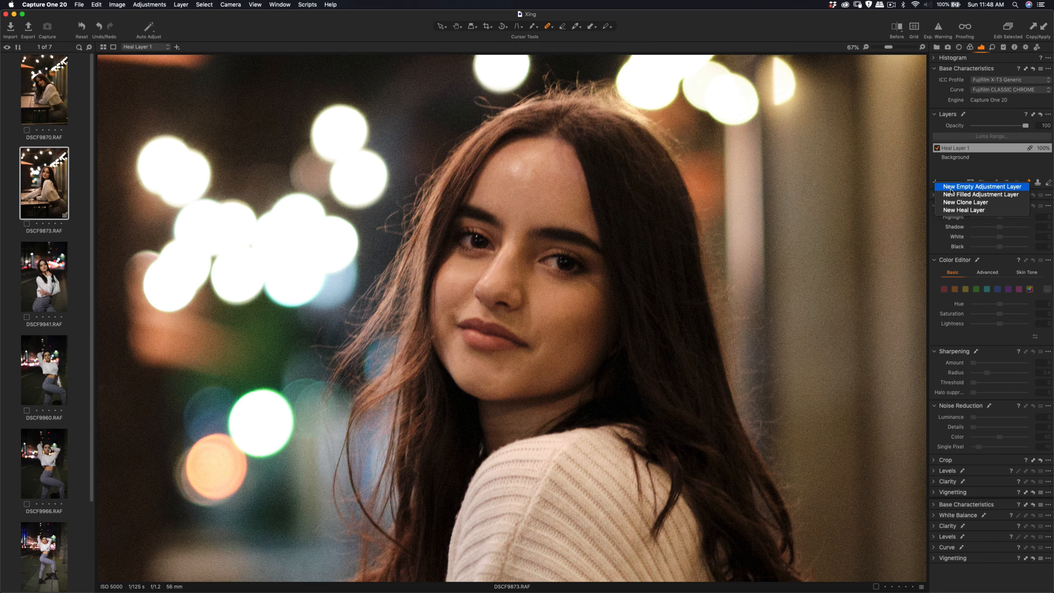
left_click(952, 188)
scroll(557, 205, "up", 2)
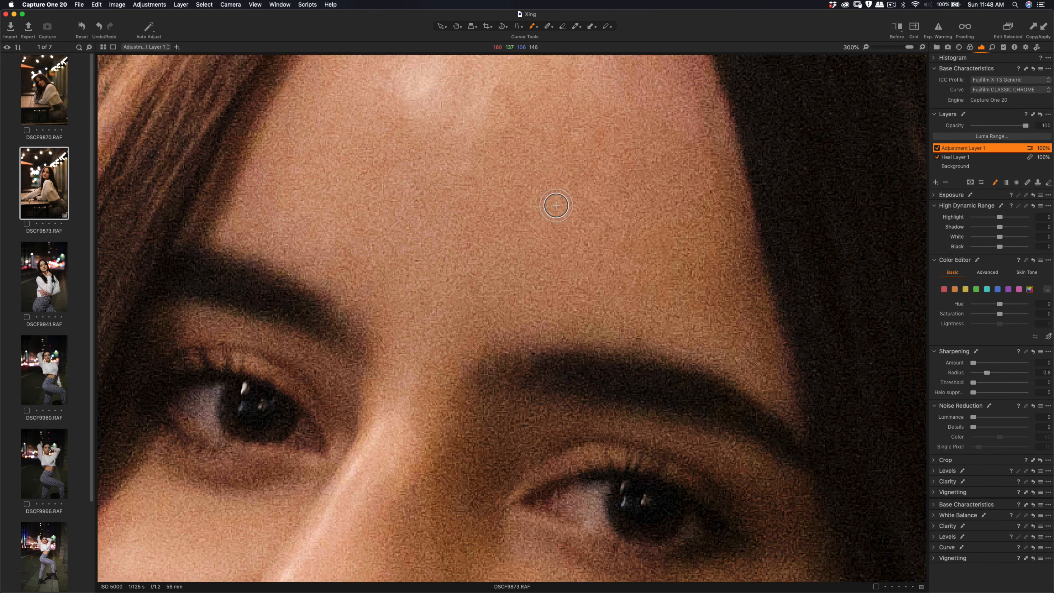
scroll(554, 205, "down", 2)
right_click(540, 197)
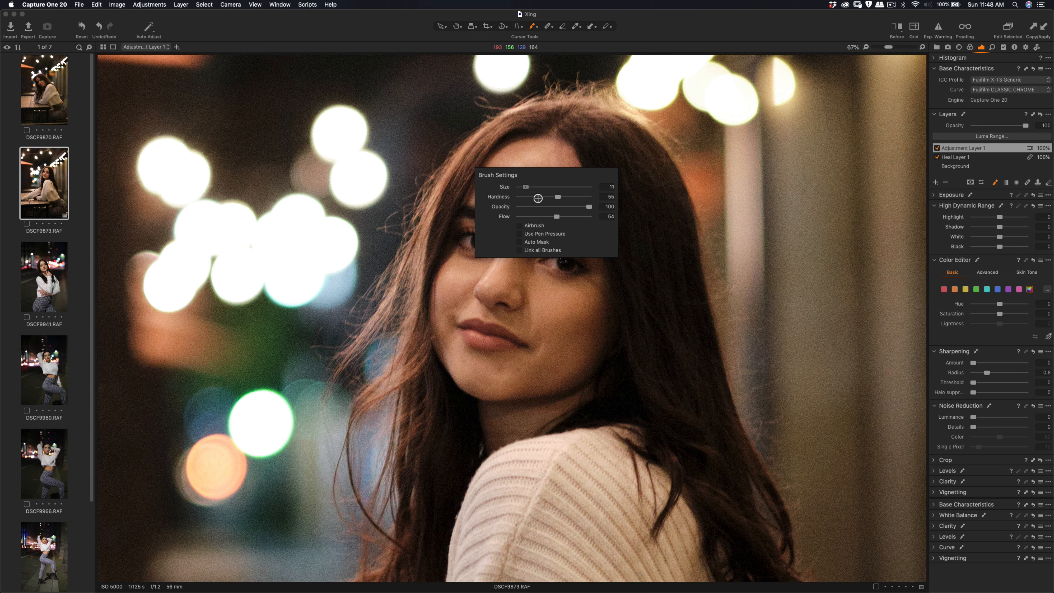
left_click_drag(530, 187, 532, 187)
Step: Brush the layer mask over the skin of the forehead, cheeks, nose and area around the mouth
mouse_move(535, 162)
left_mouse_down()
mouse_move(482, 187)
mouse_move(504, 159)
mouse_move(497, 170)
mouse_move(534, 155)
mouse_move(514, 164)
mouse_move(530, 188)
mouse_move(569, 173)
mouse_move(544, 153)
mouse_move(550, 173)
mouse_move(552, 157)
mouse_move(534, 147)
mouse_move(507, 169)
mouse_move(516, 155)
mouse_move(505, 204)
mouse_move(485, 201)
mouse_move(520, 214)
mouse_move(516, 227)
mouse_move(506, 200)
mouse_move(481, 188)
mouse_move(514, 210)
mouse_move(514, 229)
mouse_move(524, 200)
mouse_move(569, 184)
mouse_move(571, 171)
mouse_move(526, 219)
mouse_move(546, 212)
mouse_move(579, 220)
mouse_move(530, 216)
mouse_move(577, 223)
mouse_move(572, 200)
mouse_move(559, 198)
mouse_move(578, 208)
mouse_move(568, 162)
mouse_move(528, 145)
left_mouse_up()
mouse_move(574, 171)
left_mouse_down()
mouse_move(588, 231)
mouse_move(526, 216)
mouse_move(494, 169)
mouse_move(499, 153)
mouse_move(514, 148)
mouse_move(475, 193)
mouse_move(527, 193)
mouse_move(510, 238)
left_mouse_up()
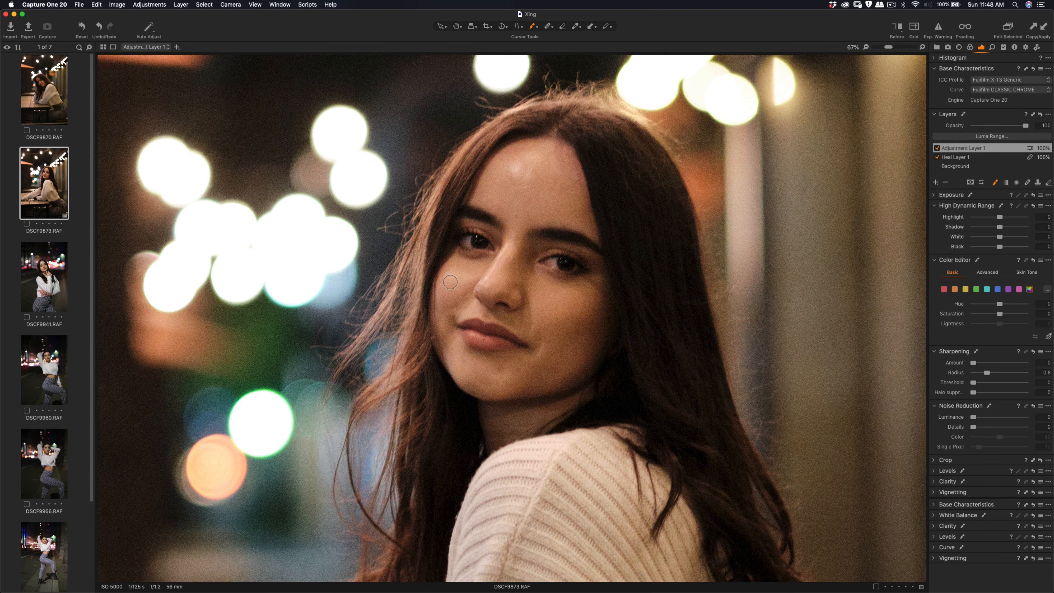
key("super+minus")
key("super+plus")
key("super+plus")
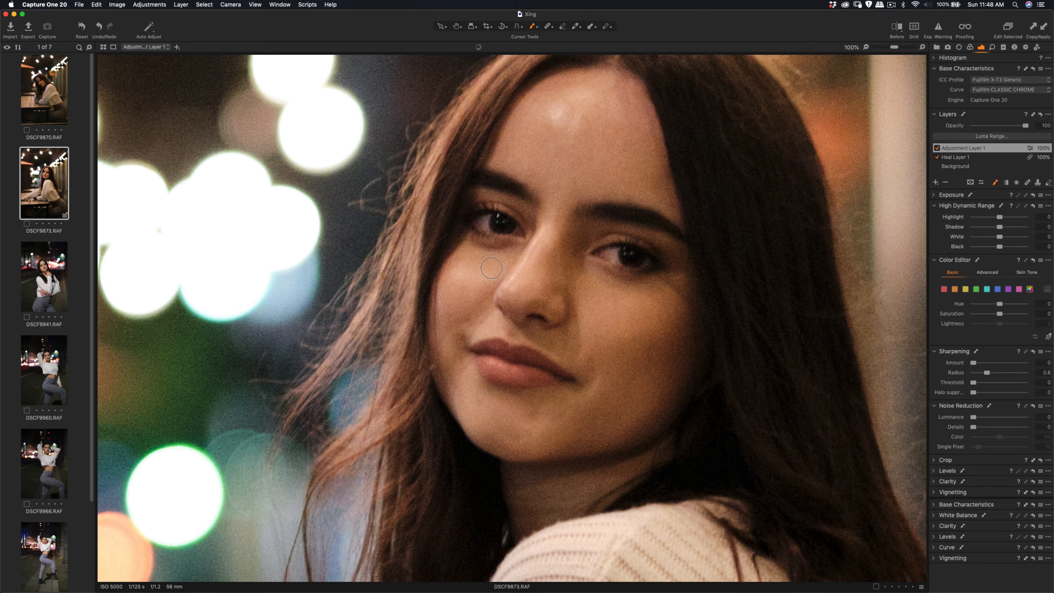
mouse_move(465, 243)
left_mouse_down()
mouse_move(510, 255)
mouse_move(457, 274)
mouse_move(432, 302)
mouse_move(458, 259)
mouse_move(443, 356)
mouse_move(441, 338)
mouse_move(452, 369)
mouse_move(470, 299)
mouse_move(496, 270)
mouse_move(475, 278)
mouse_move(477, 253)
mouse_move(465, 249)
mouse_move(451, 264)
mouse_move(449, 389)
mouse_move(475, 417)
mouse_move(459, 368)
mouse_move(476, 396)
mouse_move(524, 418)
mouse_move(481, 407)
mouse_move(507, 443)
mouse_move(564, 404)
mouse_move(510, 419)
mouse_move(546, 420)
mouse_move(543, 429)
mouse_move(466, 416)
mouse_move(533, 446)
mouse_move(623, 427)
mouse_move(669, 390)
mouse_move(631, 431)
mouse_move(630, 415)
mouse_move(565, 425)
mouse_move(601, 408)
mouse_move(574, 337)
mouse_move(584, 273)
mouse_move(648, 284)
mouse_move(677, 277)
mouse_move(676, 327)
mouse_move(647, 351)
mouse_move(672, 290)
mouse_move(648, 299)
mouse_move(602, 287)
mouse_move(600, 380)
mouse_move(598, 344)
mouse_move(619, 346)
mouse_move(624, 314)
mouse_move(596, 378)
mouse_move(630, 398)
mouse_move(614, 406)
mouse_move(694, 323)
mouse_move(668, 355)
mouse_move(609, 393)
left_mouse_up()
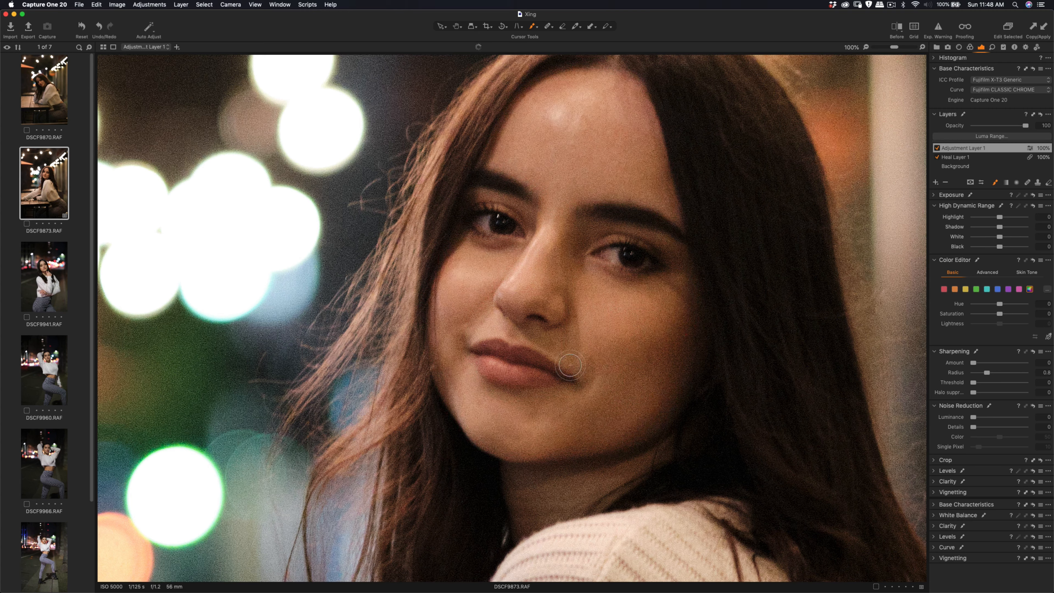
mouse_move(488, 326)
left_mouse_down()
mouse_move(568, 353)
mouse_move(563, 340)
left_mouse_up()
left_click_drag(473, 321, 498, 285)
mouse_move(556, 214)
left_mouse_down()
mouse_move(517, 289)
mouse_move(524, 276)
mouse_move(527, 291)
mouse_move(548, 293)
mouse_move(559, 245)
mouse_move(548, 266)
mouse_move(557, 293)
left_mouse_up()
Step: Set clarity to -44 on the adjustment layer, using the Natural method, to soften the masked skin
left_click(934, 526)
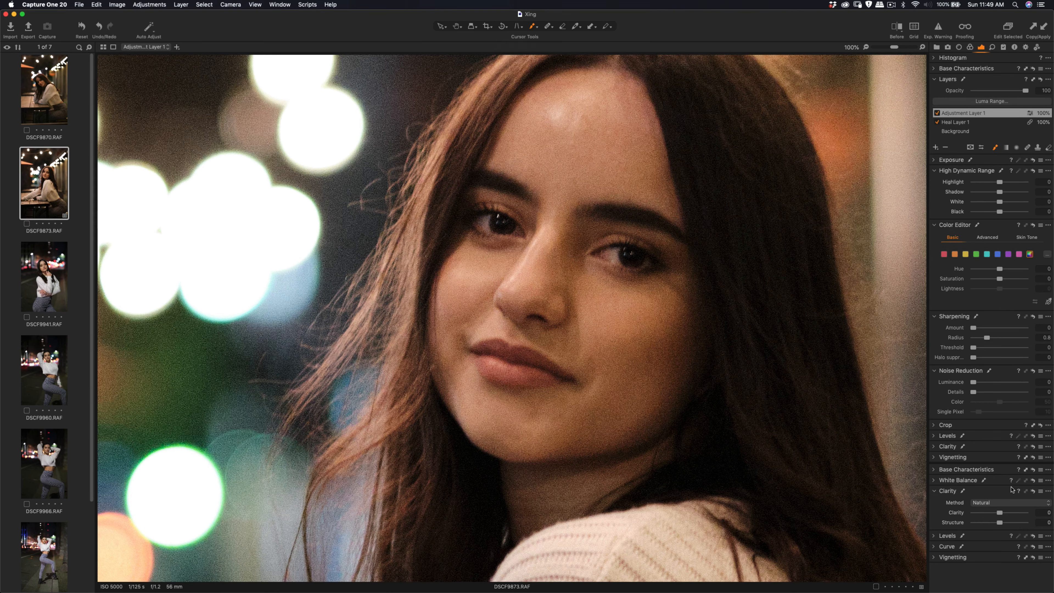
left_click_drag(1000, 515, 991, 515)
Step: On the Background layer, set exposure to 0.57, contrast to 9 and brightness to -10
left_click(961, 133)
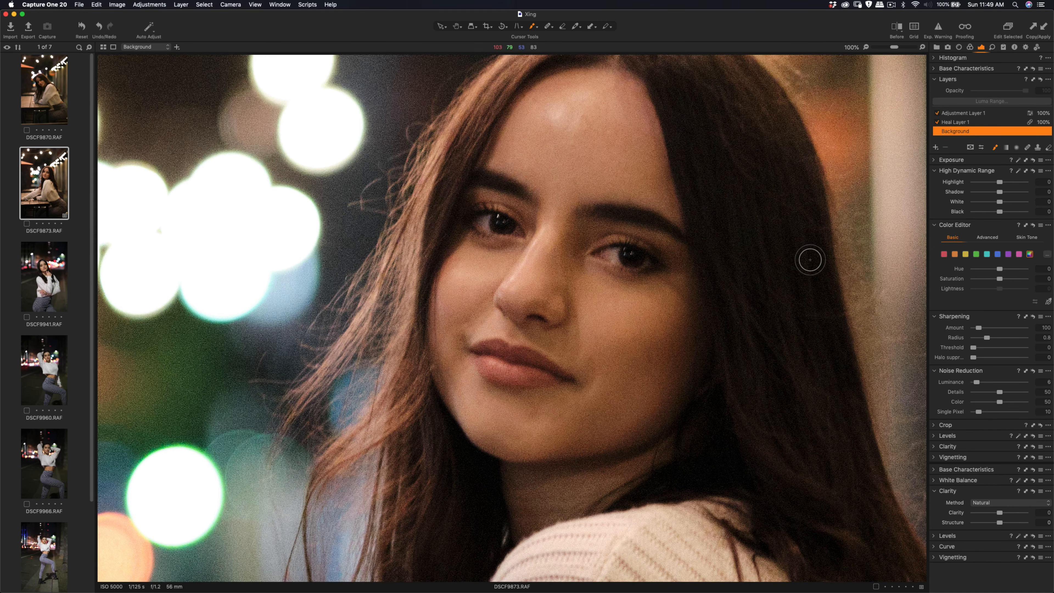
key("super+0")
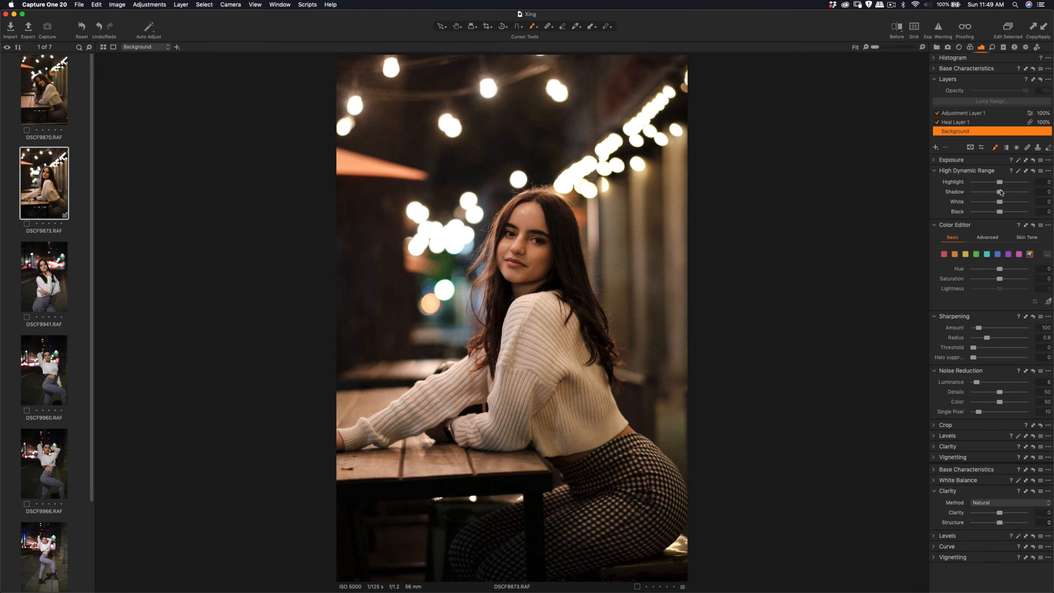
left_click(936, 161)
left_click_drag(1003, 183, 1003, 174)
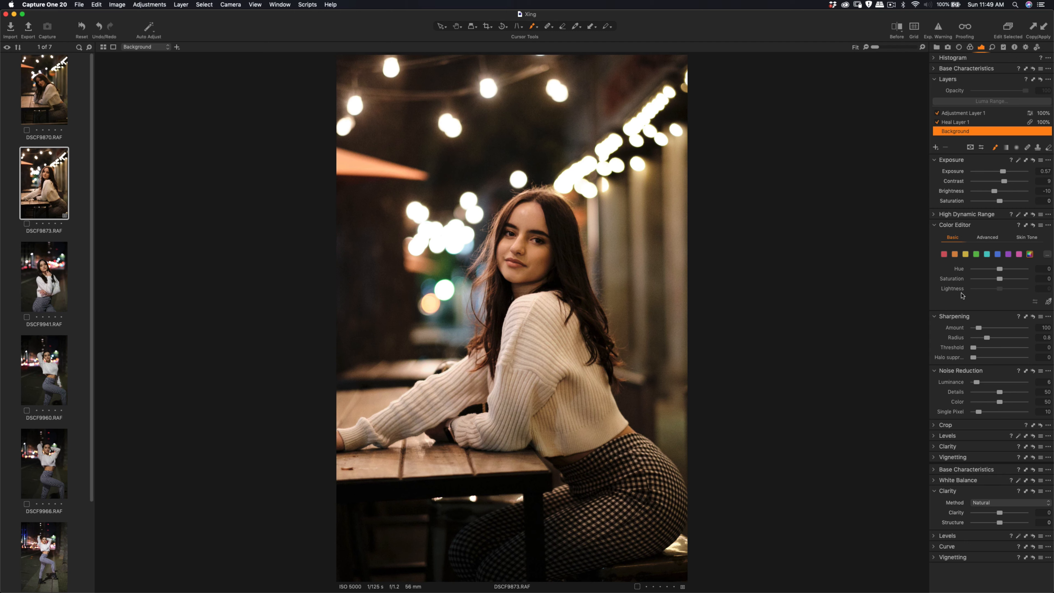
Step: In High Dynamic Range, set highlight to -38, shadow to 8 and black to 22
left_click(933, 215)
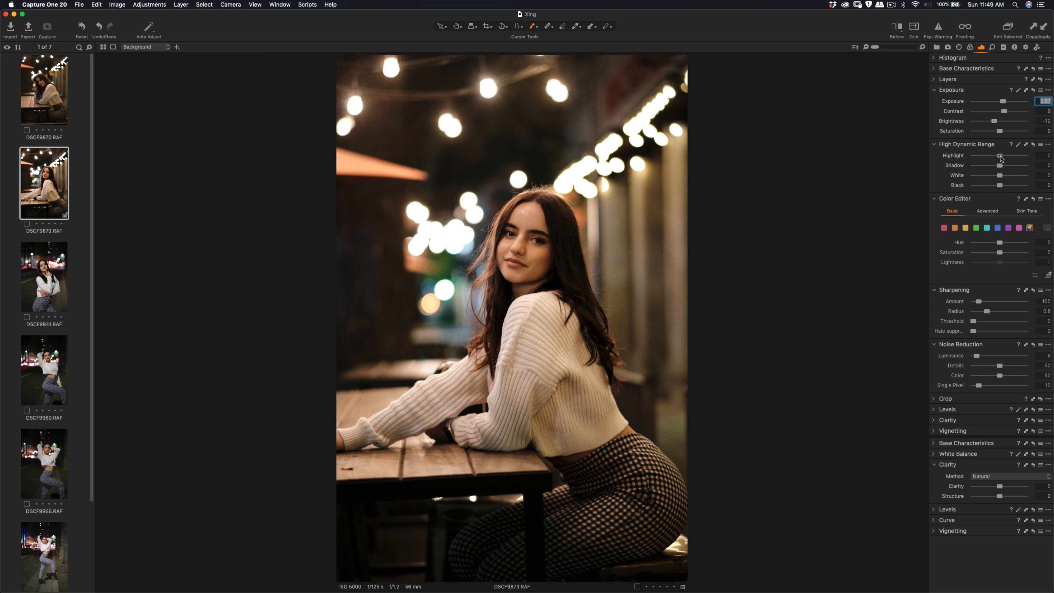
mouse_move(1001, 158)
left_mouse_down()
mouse_move(974, 160)
mouse_move(1002, 167)
left_mouse_up()
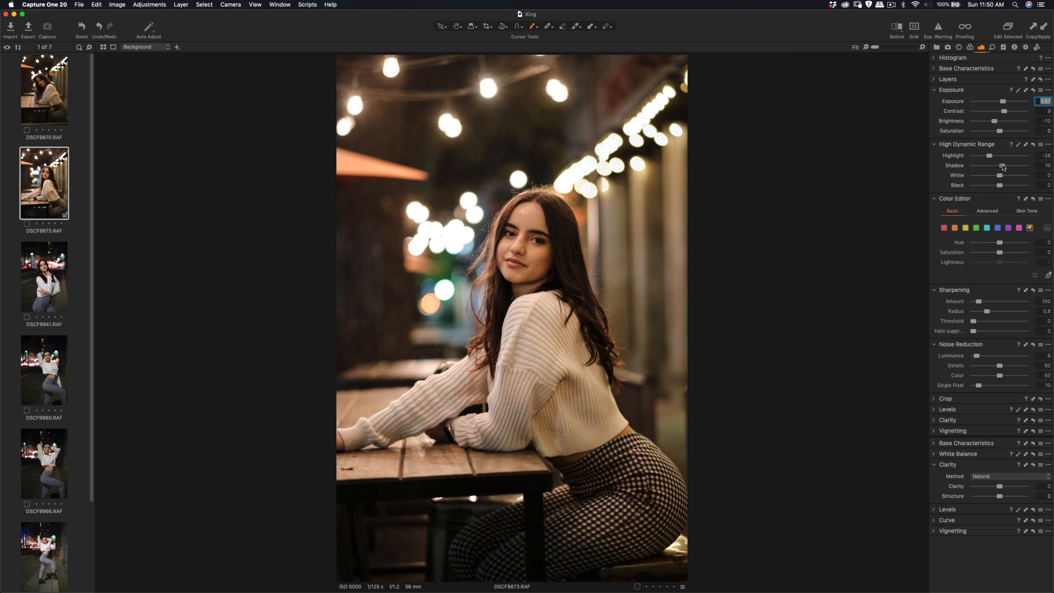
mouse_move(1000, 186)
left_mouse_down()
mouse_move(1015, 186)
mouse_move(1004, 181)
left_mouse_up()
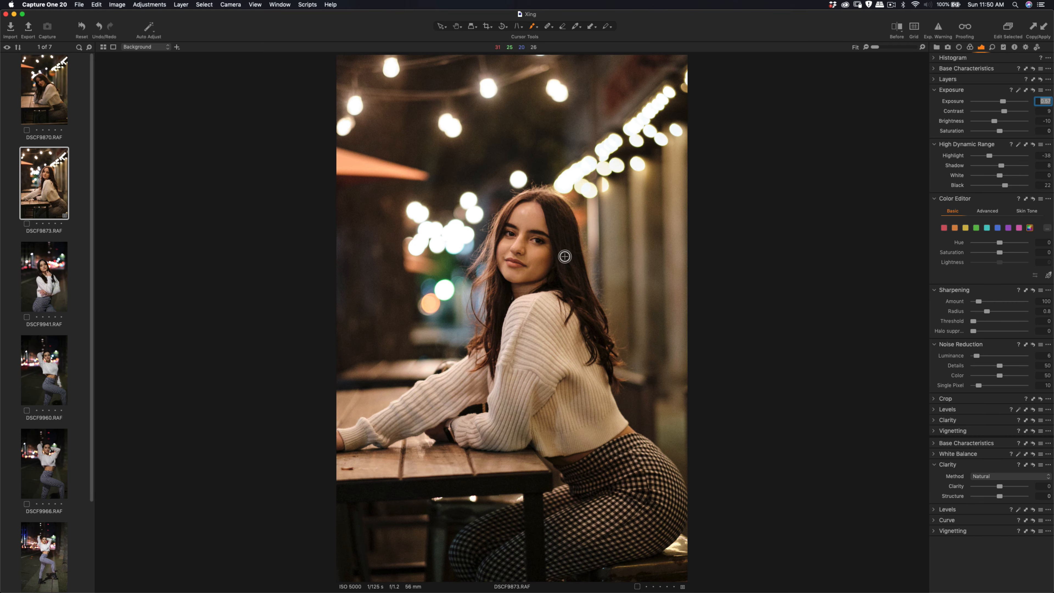
left_click(552, 245)
scroll(532, 247, "up", 3)
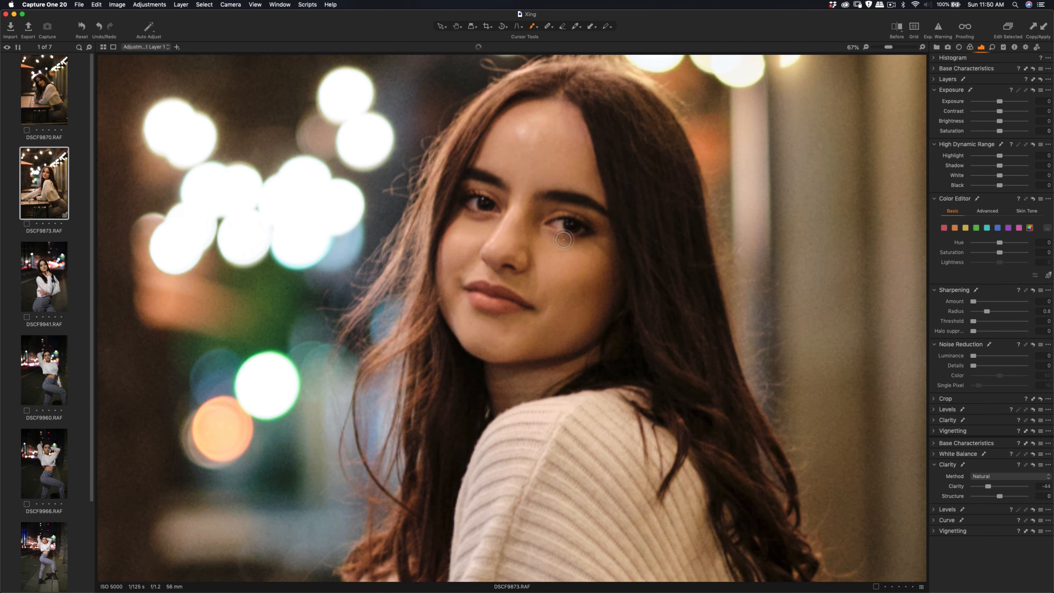
scroll(582, 242, "up", 3)
scroll(585, 249, "down", 5)
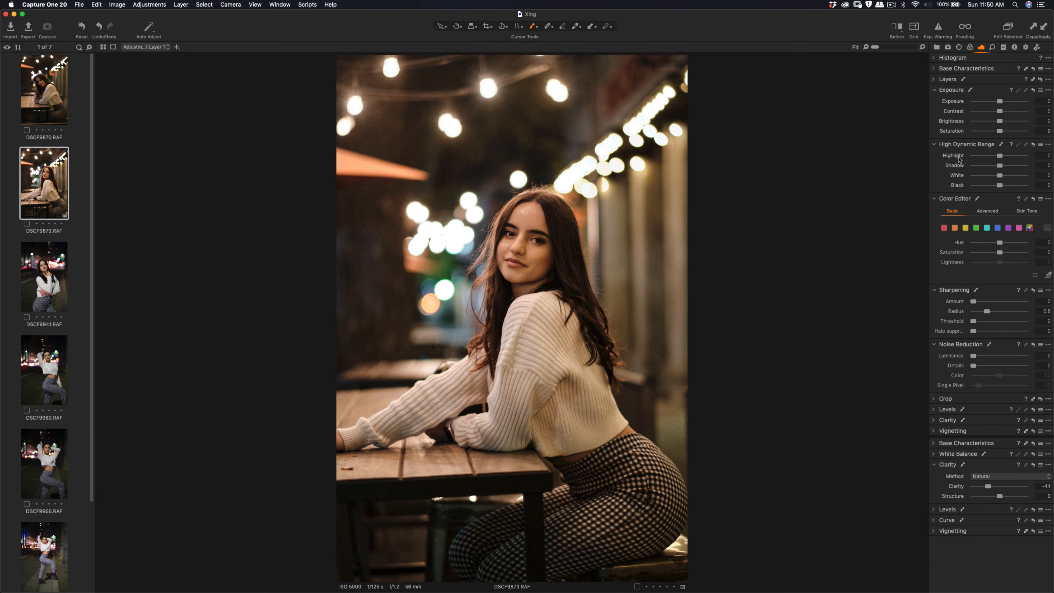
Step: Crop the photo at a 4x5 ratio to about 13.82 × 17.28 in, trimming the string lights above the woman
left_click(487, 26)
left_click(942, 399)
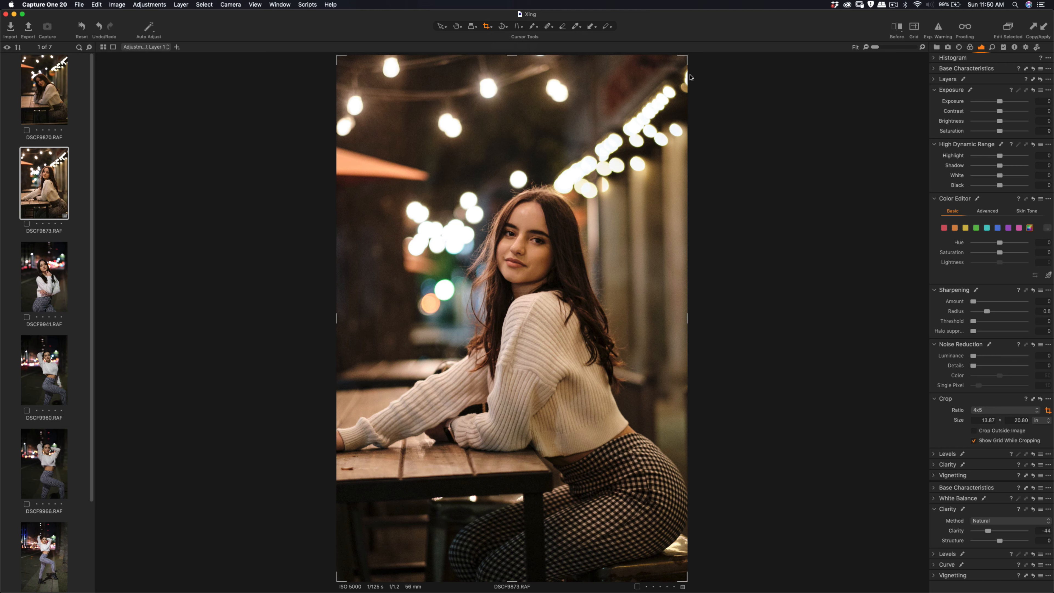
left_click_drag(685, 56, 678, 154)
mouse_move(640, 202)
left_mouse_down()
mouse_move(640, 215)
mouse_move(640, 200)
left_mouse_up()
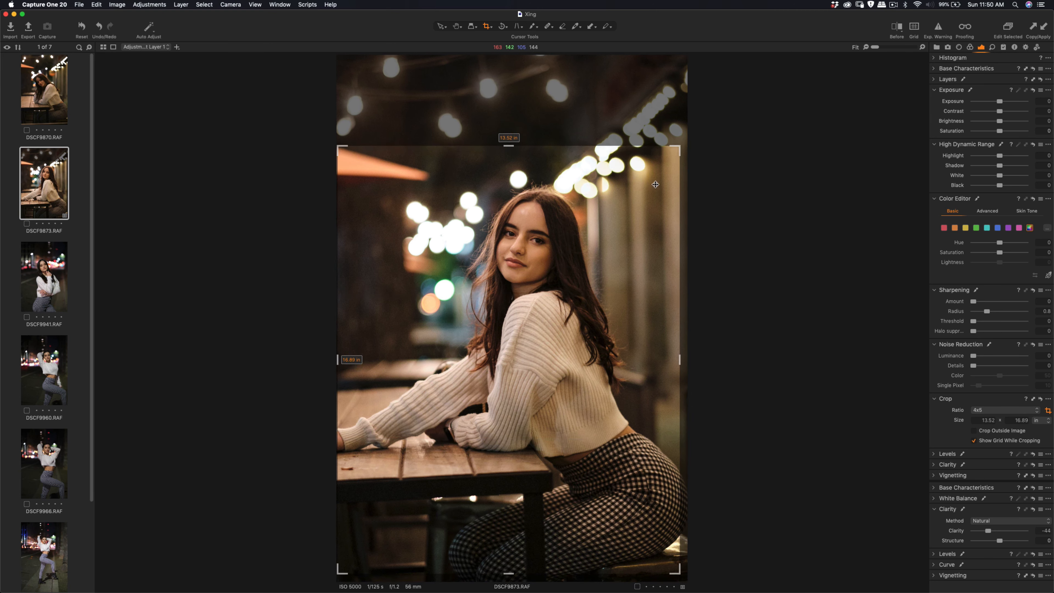
left_click_drag(679, 146, 689, 141)
left_click_drag(631, 202, 631, 209)
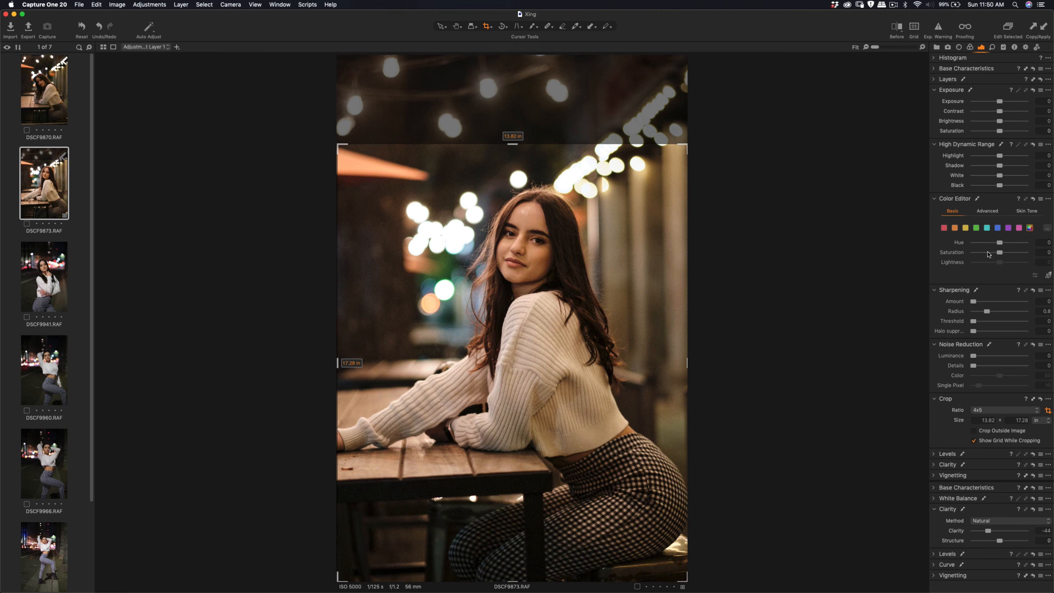
Step: Try to heal the uneven spot on the woman's cheek beside the hair
left_click(549, 27)
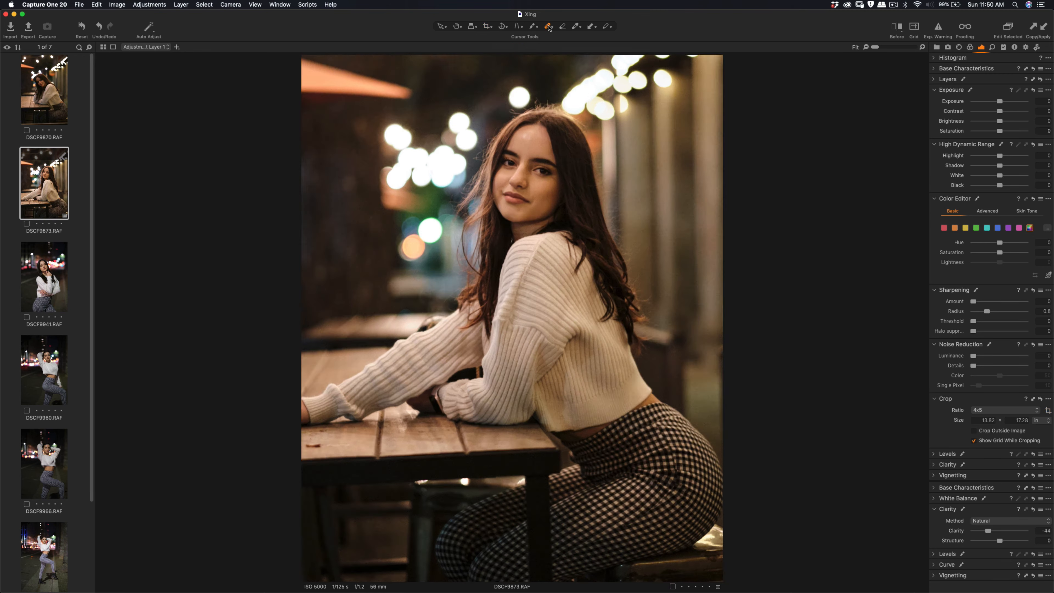
scroll(548, 203, "up", 3)
scroll(574, 229, "down", 3)
scroll(565, 220, "up", 5)
scroll(582, 193, "down", 2)
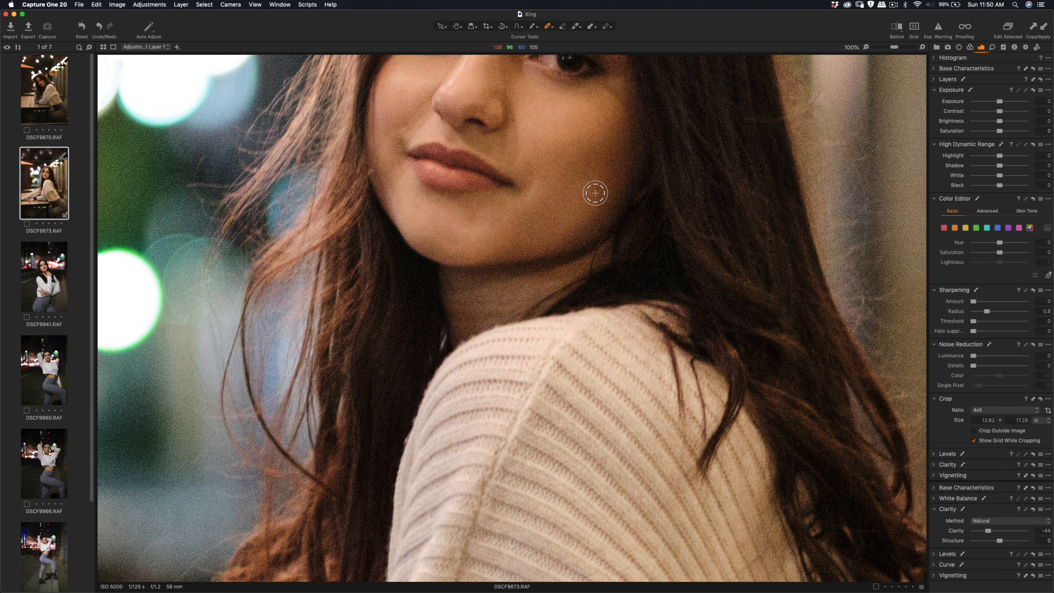
scroll(597, 171, "down", 1)
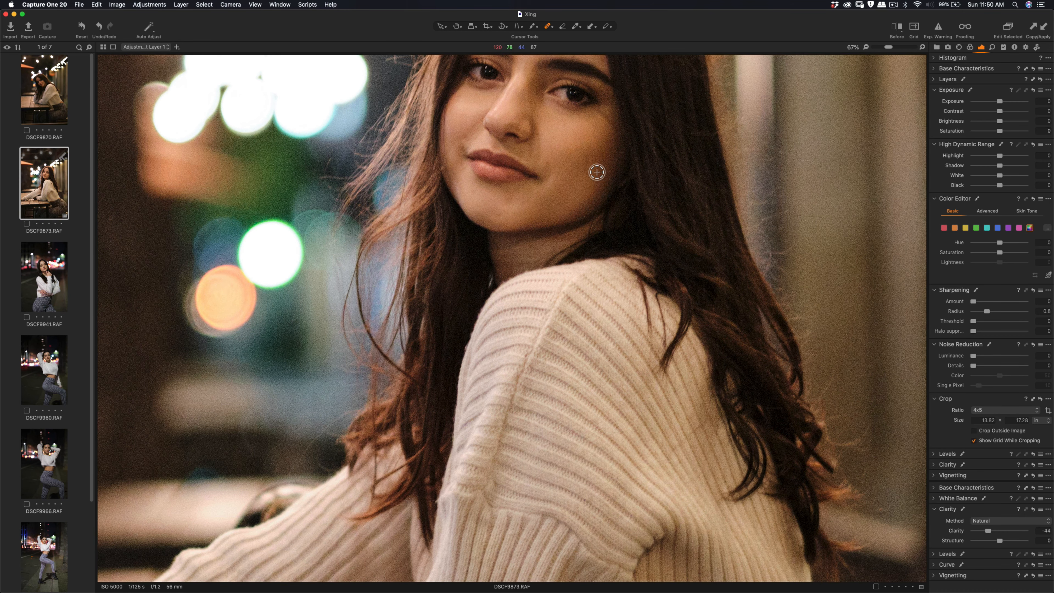
right_click(597, 172)
key("Escape")
left_click(590, 172)
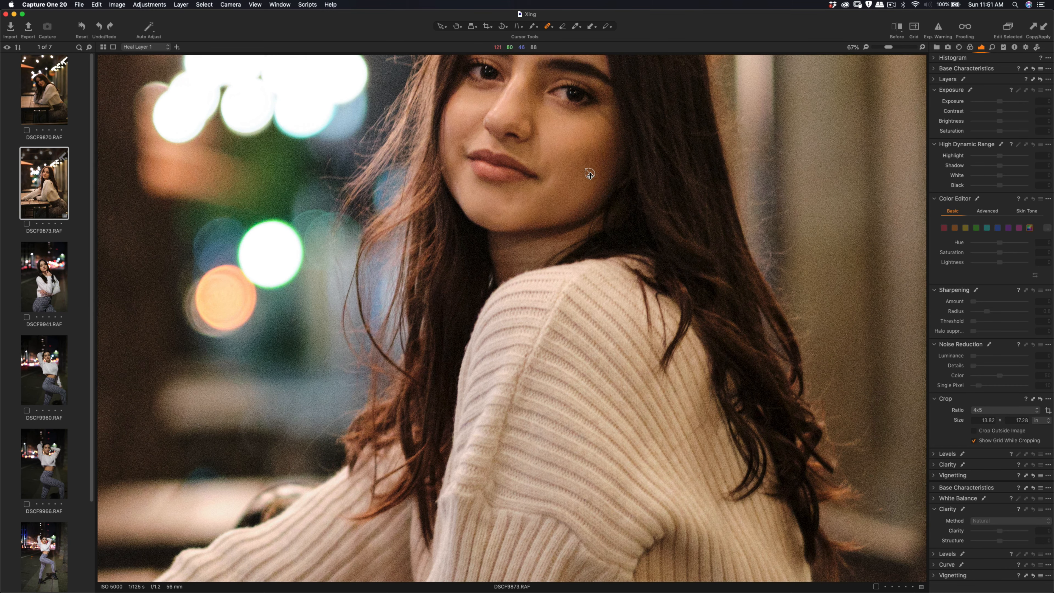
key("super+z")
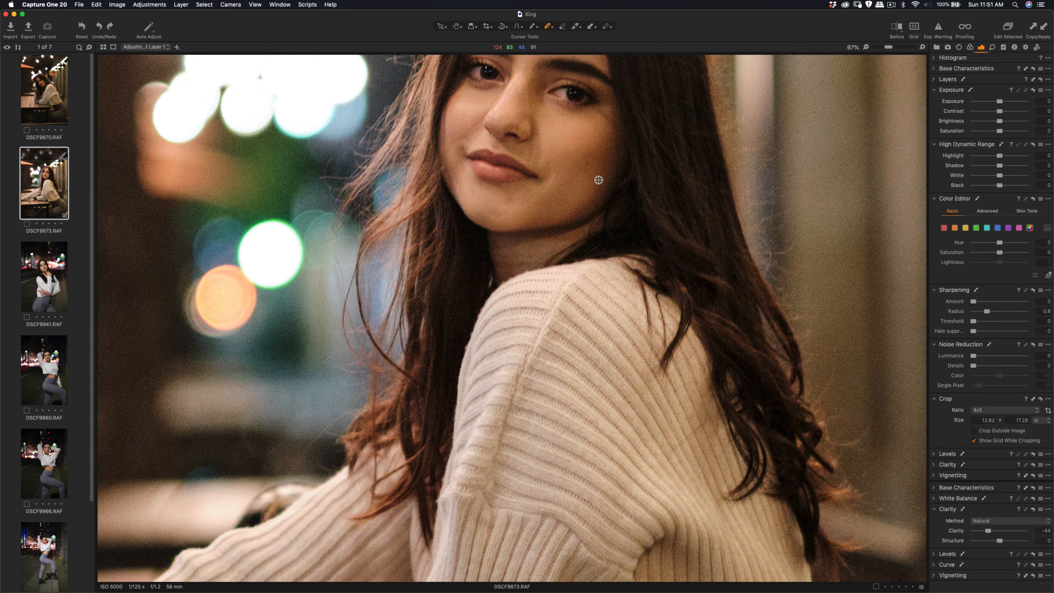
Step: Heal a short stretch of skin on the cheek beside the hair, using nearby cheek skin as the source
right_click(587, 169)
left_click(598, 176)
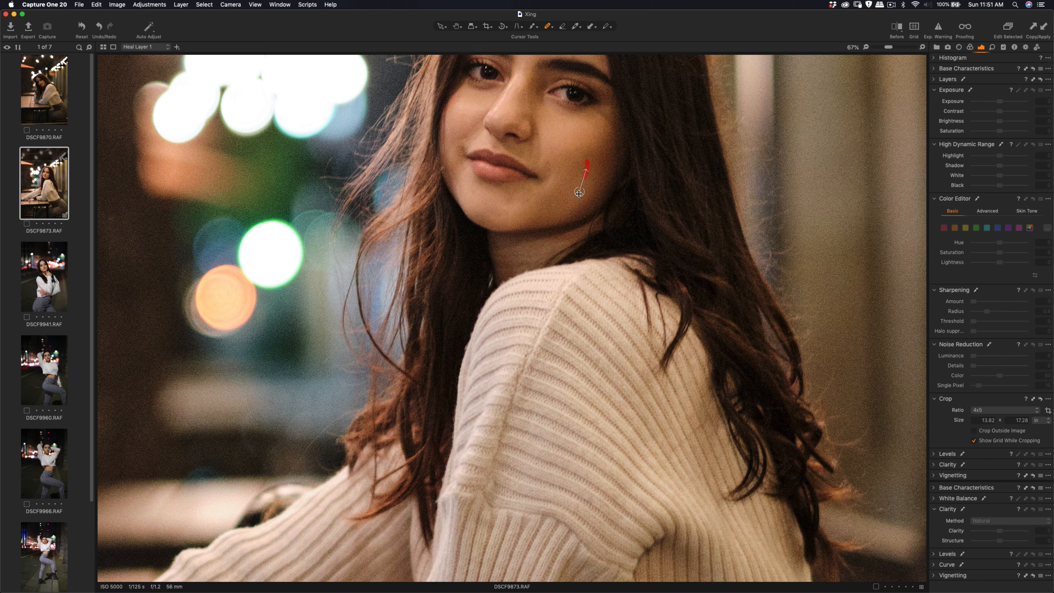
left_click_drag(579, 193, 580, 169)
left_click(457, 26)
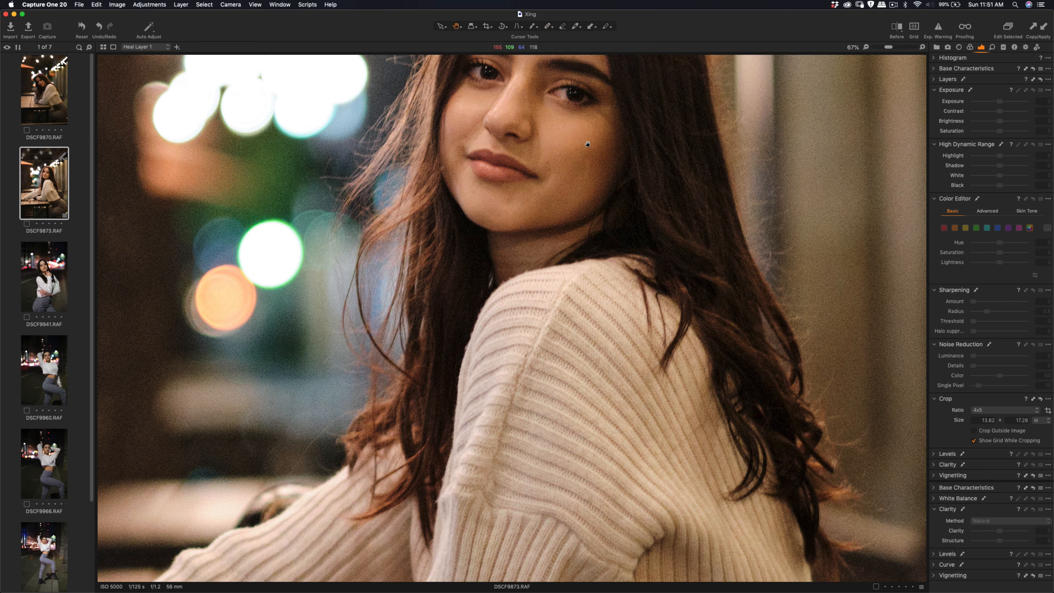
key("super+z")
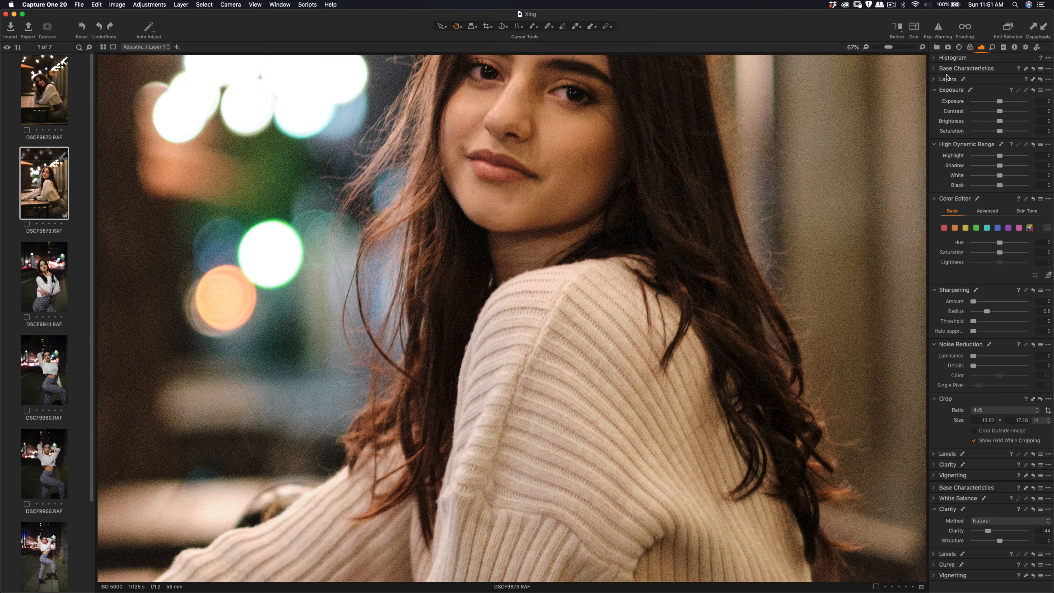
Step: Add a second adjustment layer above the existing adjustment layer, keeping its default name
left_click(933, 79)
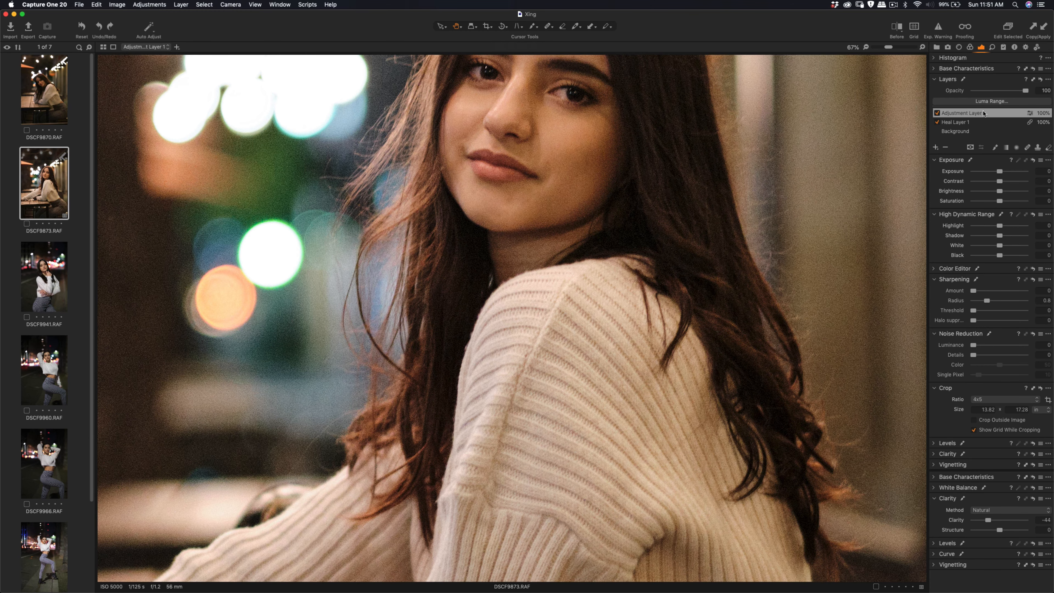
left_click(937, 147)
left_click(948, 151)
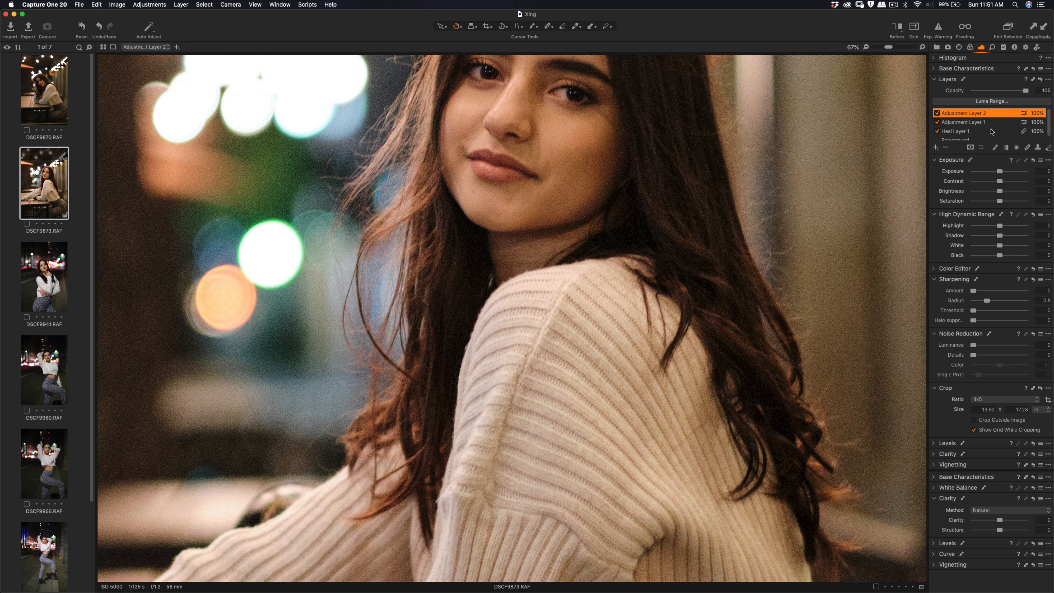
double_click(967, 113)
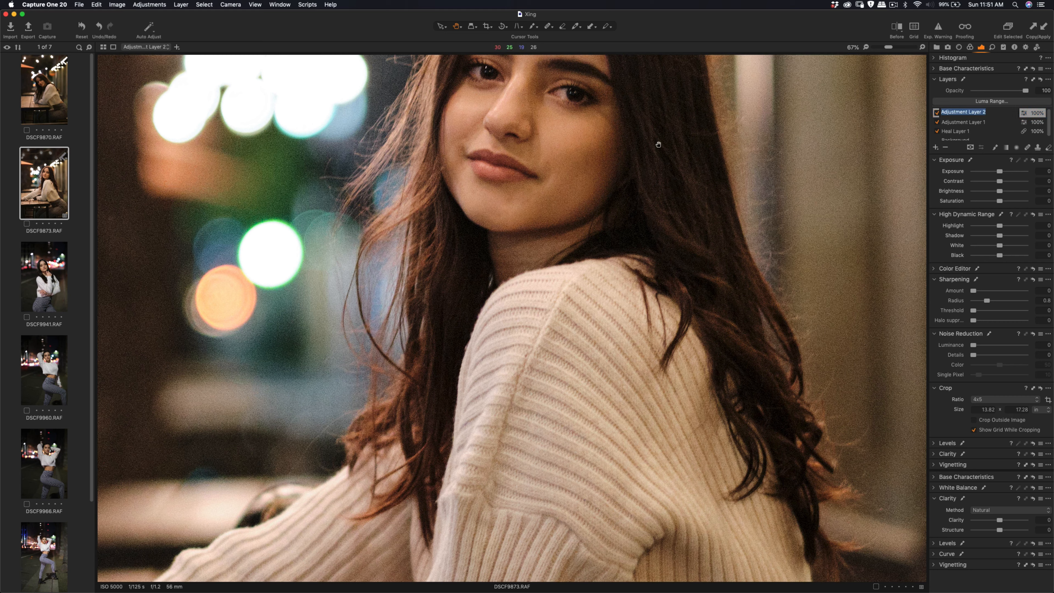
left_click(1003, 115)
key("Return")
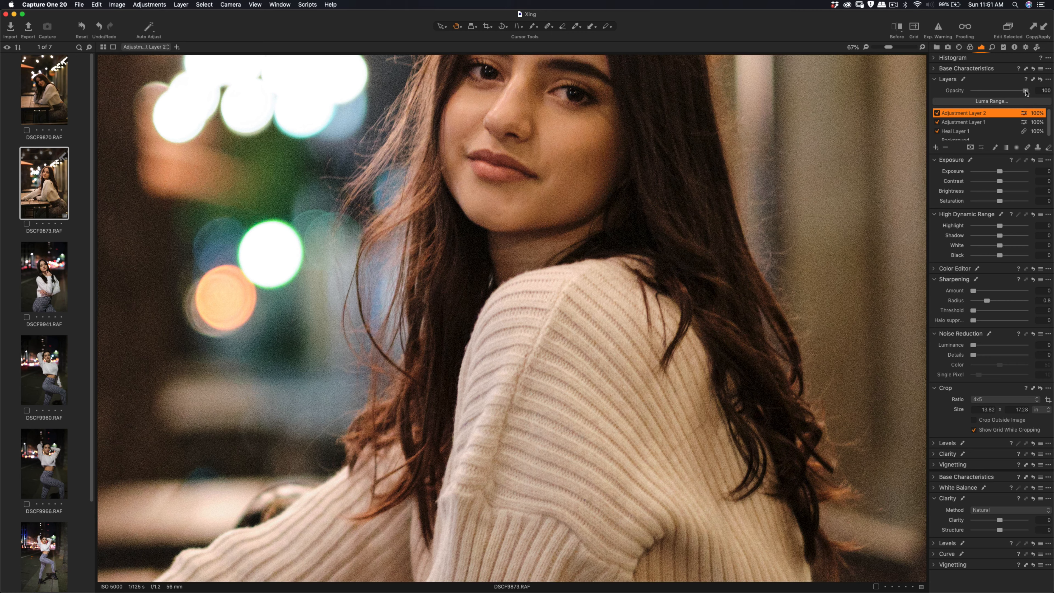
Step: Set the new adjustment layer's opacity to 78 and brush its mask over the cheek and jaw
left_click_drag(1026, 93, 1015, 94)
left_click(533, 27)
mouse_move(571, 152)
left_mouse_down()
mouse_move(581, 160)
mouse_move(598, 149)
mouse_move(588, 183)
mouse_move(585, 158)
mouse_move(552, 171)
mouse_move(548, 190)
mouse_move(558, 193)
mouse_move(540, 210)
mouse_move(591, 188)
mouse_move(544, 211)
left_mouse_up()
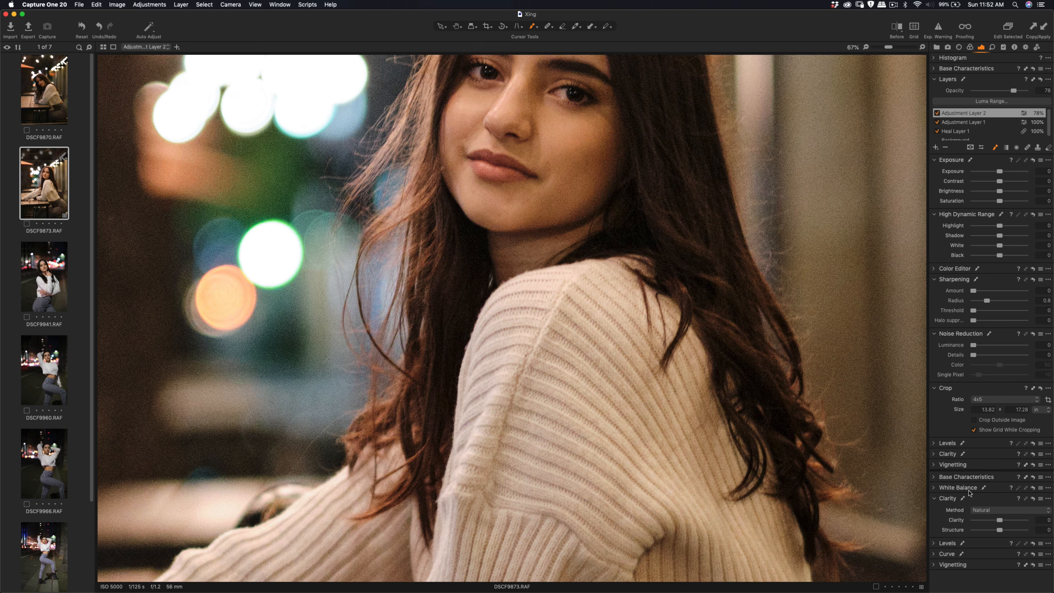
Step: Set the new layer's clarity to -52 with the Natural method and its opacity to 74
left_click(944, 457)
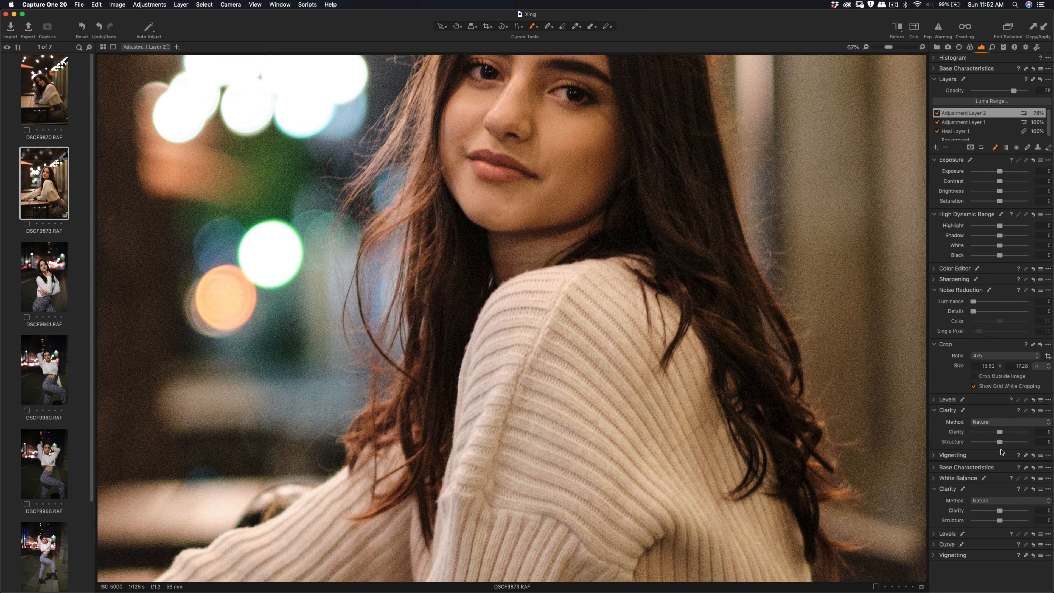
left_click_drag(1001, 434, 987, 435)
left_click_drag(1014, 91, 1012, 91)
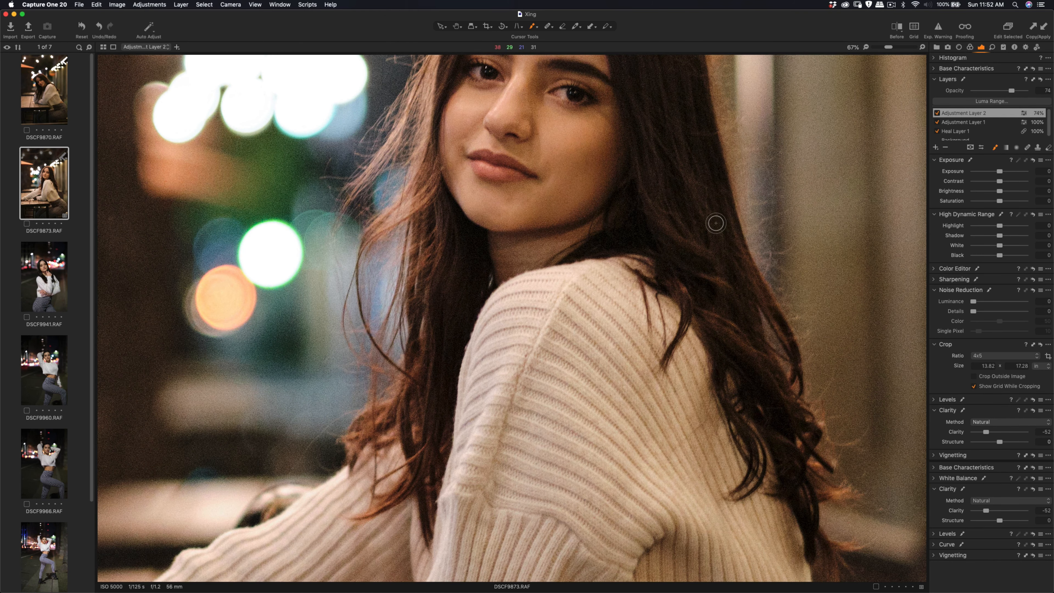
Step: Compare the whole photo with its unedited version in a split view, and set the Background layer's exposure to 0.46
key("super+0")
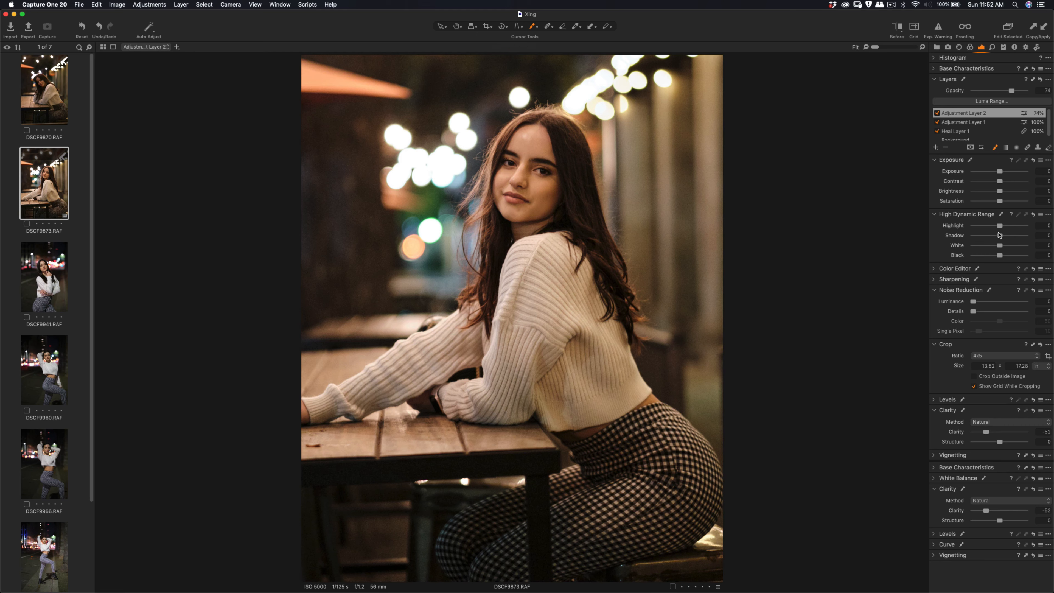
scroll(984, 132, "down", 1)
left_click(971, 137)
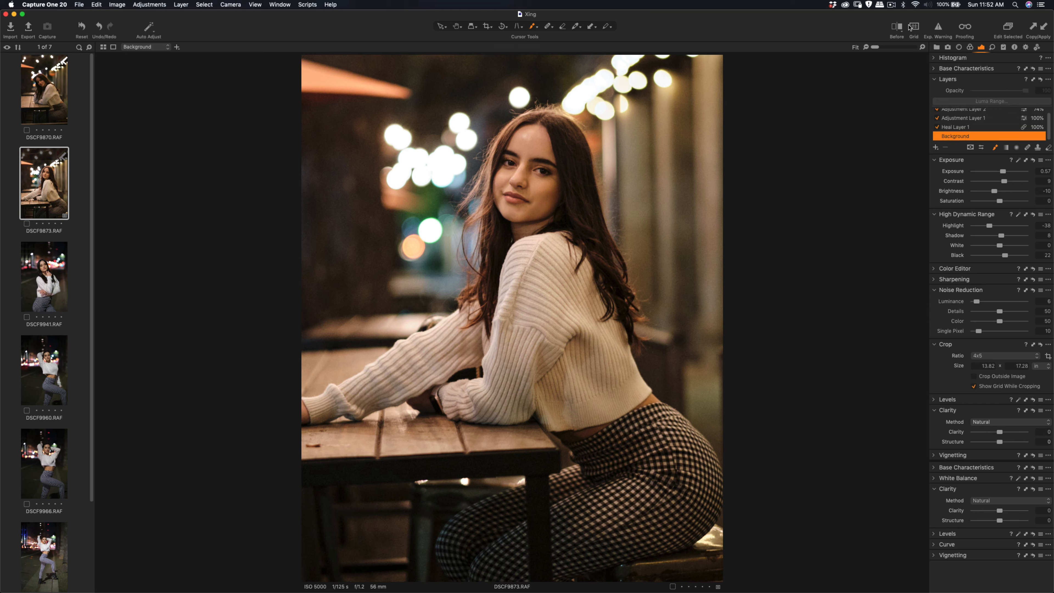
left_click(899, 27)
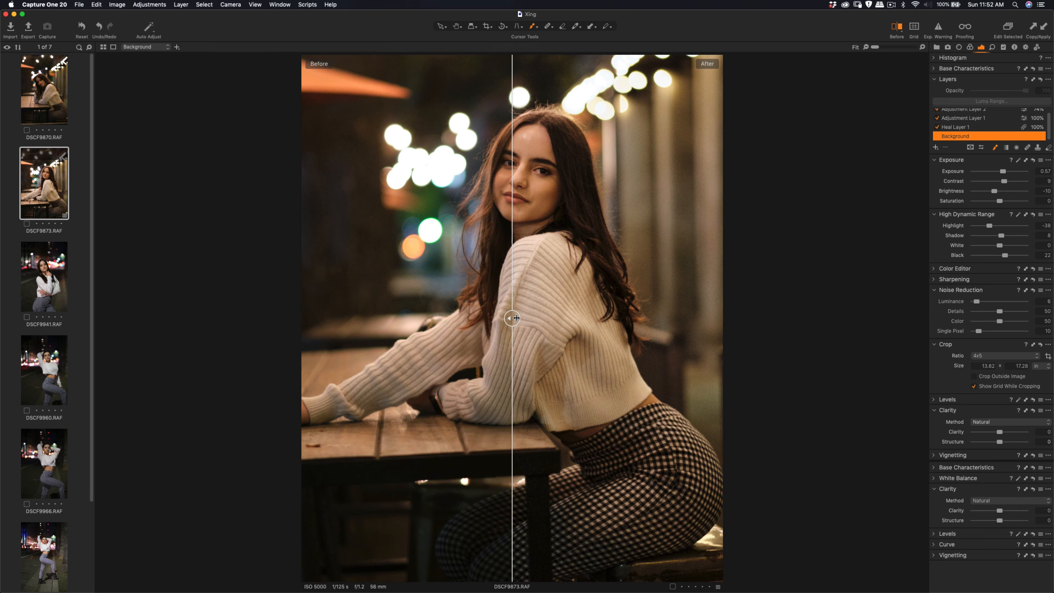
left_click_drag(514, 319, 297, 325)
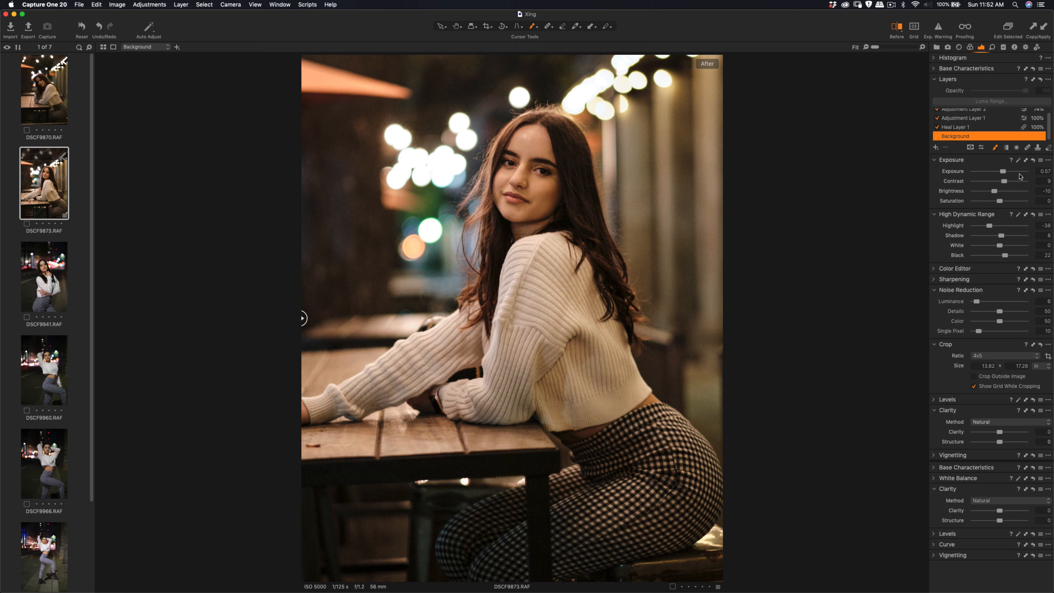
left_click_drag(1003, 171, 1004, 174)
Step: Copy the edited photo's adjustments to the adjustments clipboard, leaving the Composition settings such as crop and rotation excluded
left_click(1033, 30)
left_click(149, 5)
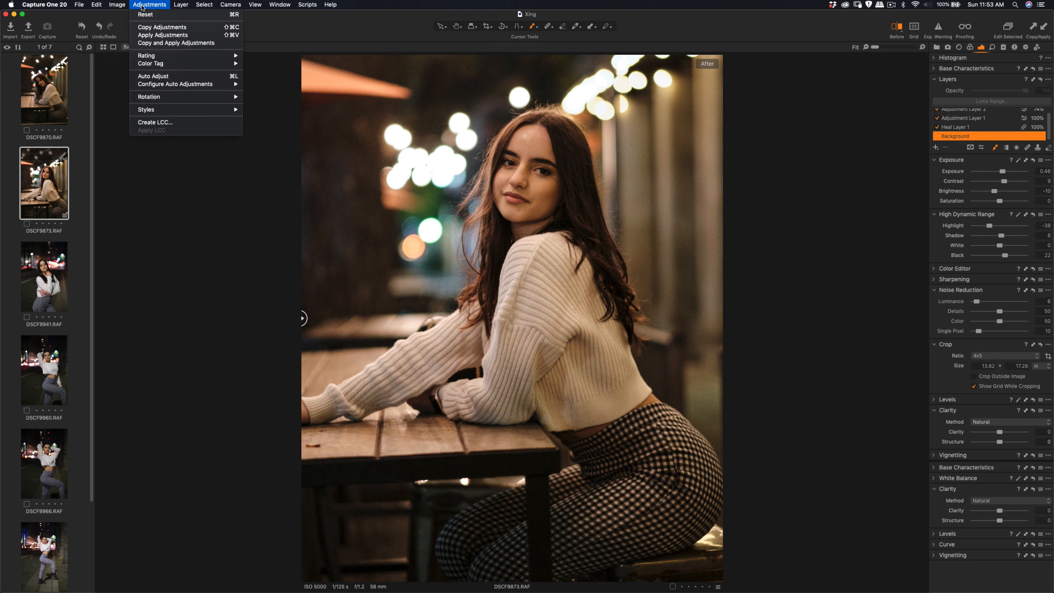
left_click(158, 44)
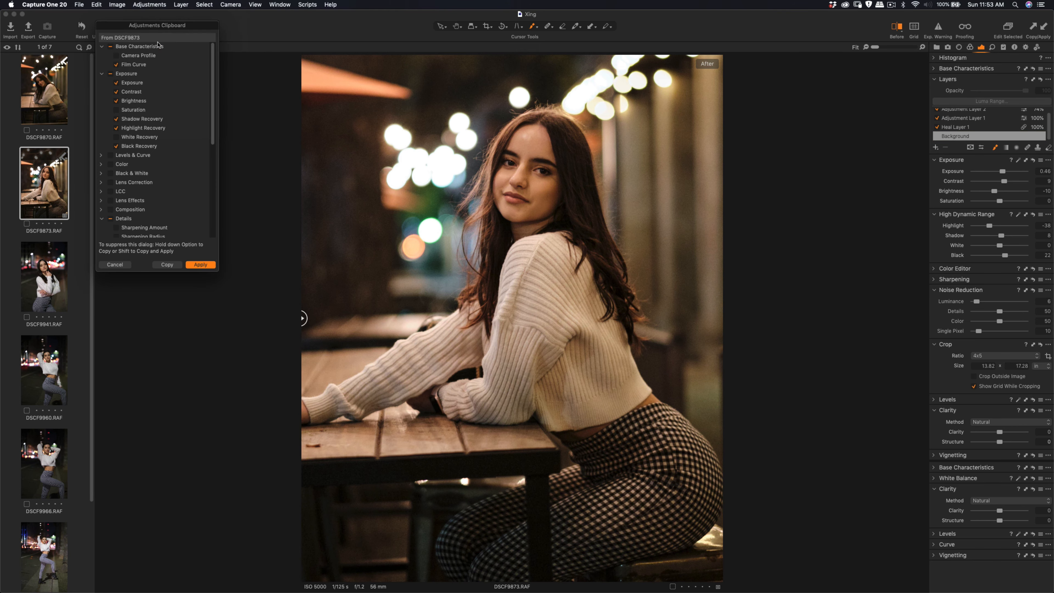
scroll(137, 209, "down", 10)
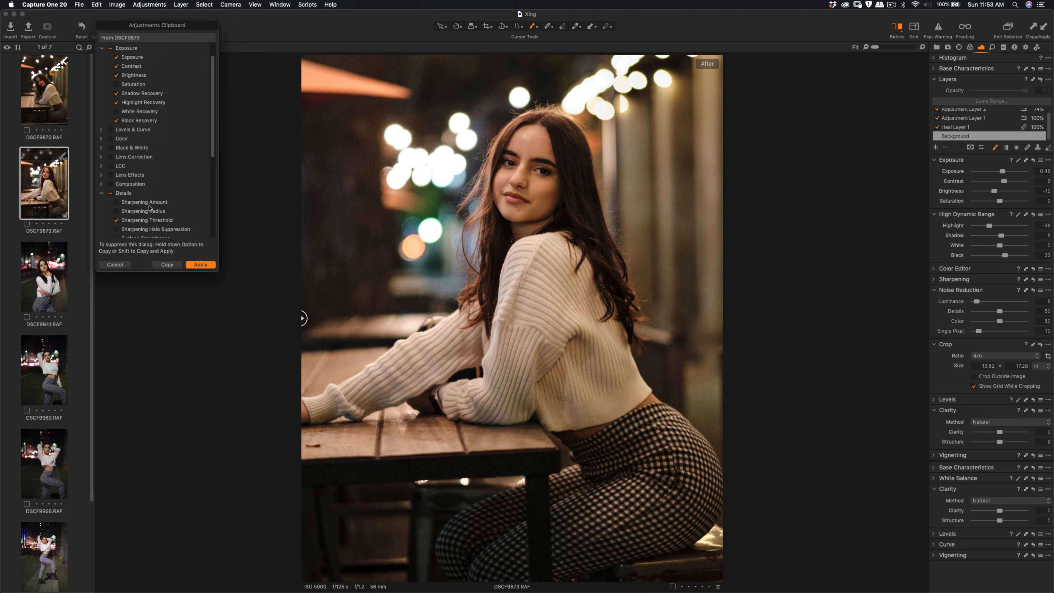
scroll(149, 213, "up", 10)
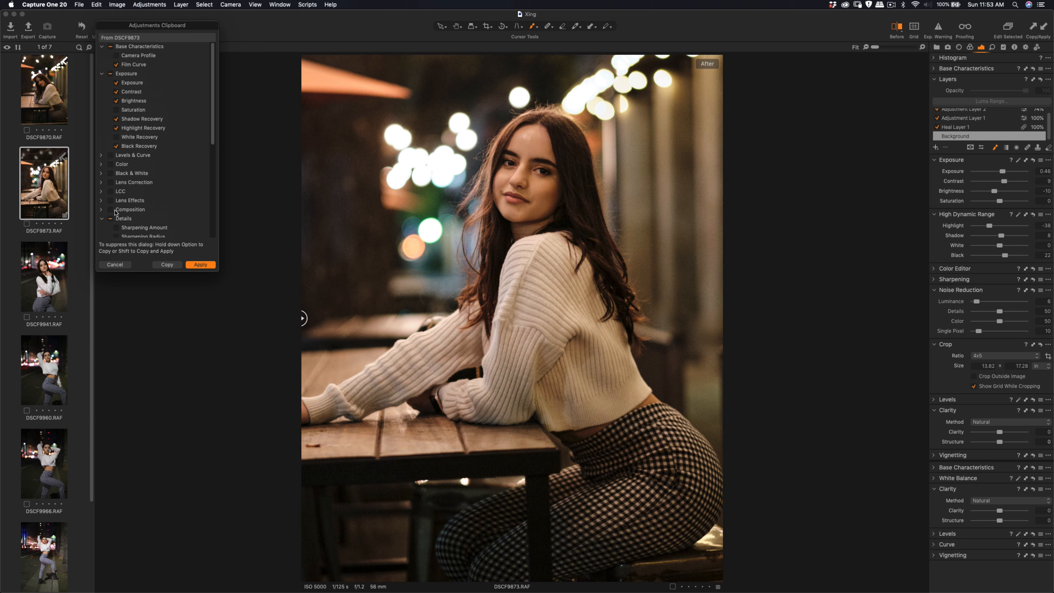
left_click(101, 209)
scroll(101, 215, "down", 3)
scroll(101, 212, "up", 5)
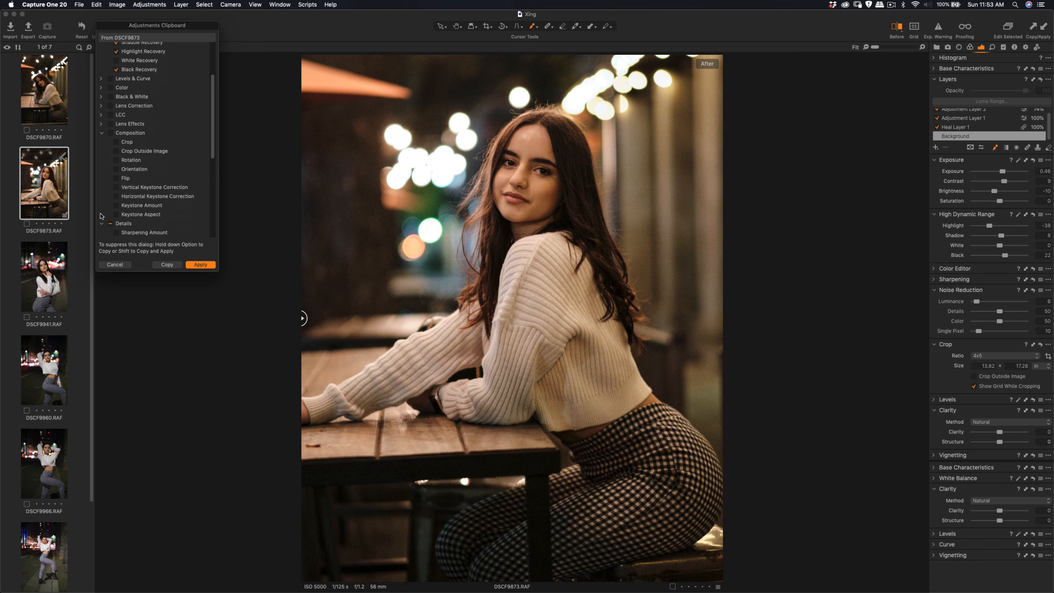
left_click(101, 210)
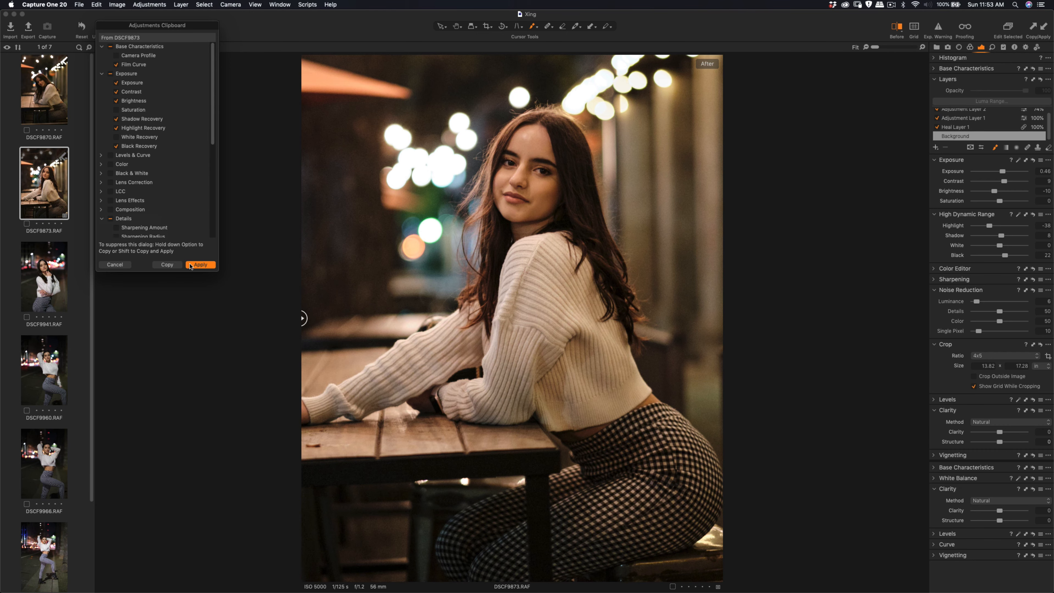
left_click(167, 265)
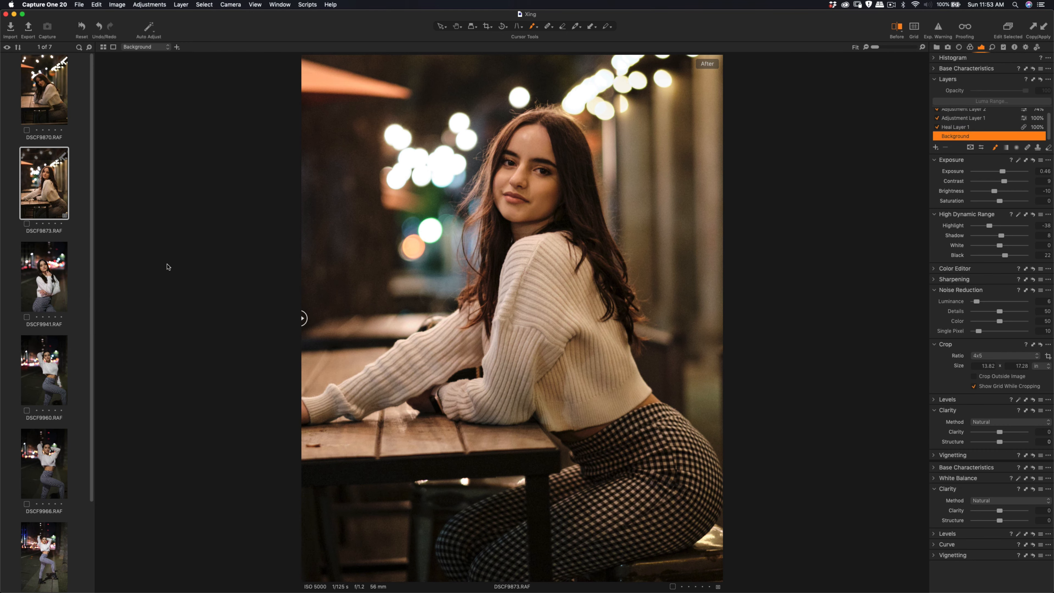
Step: Apply the copied adjustments to DSCF9870.RAF and enlarge the face for checking
left_click(52, 105)
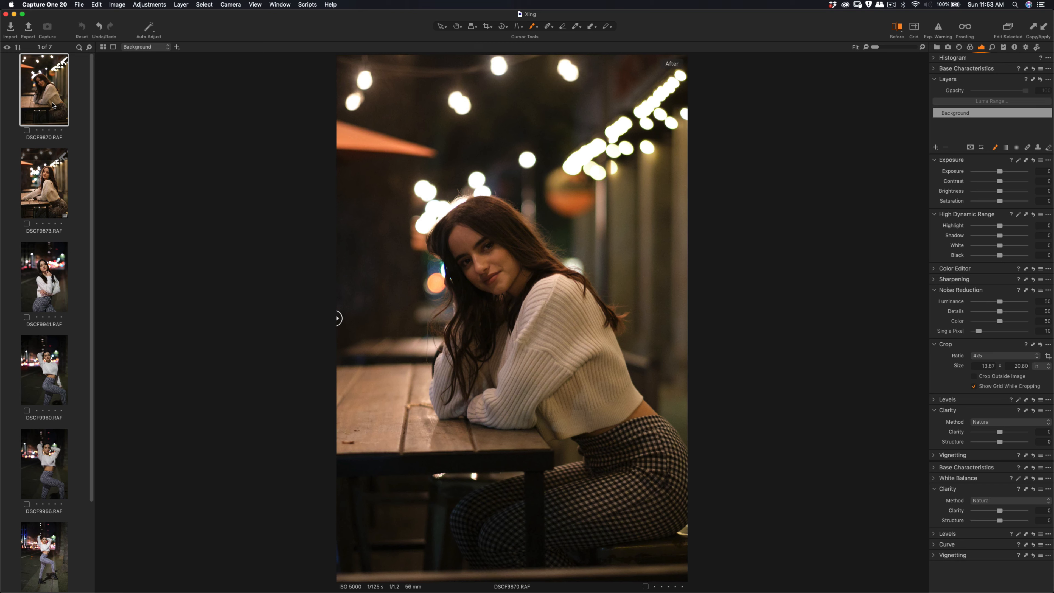
left_click(137, 5)
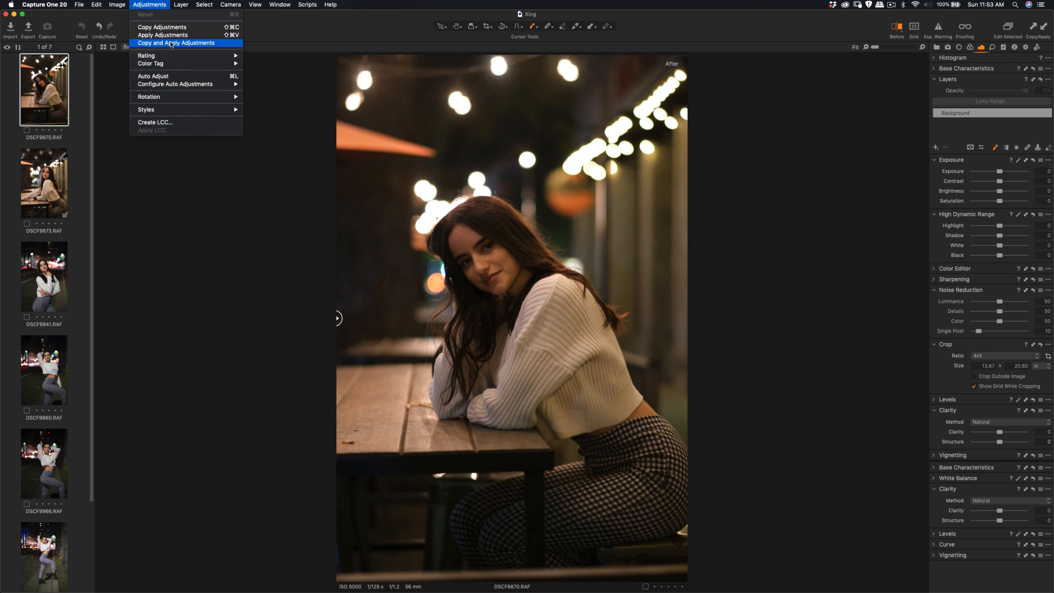
left_click(180, 37)
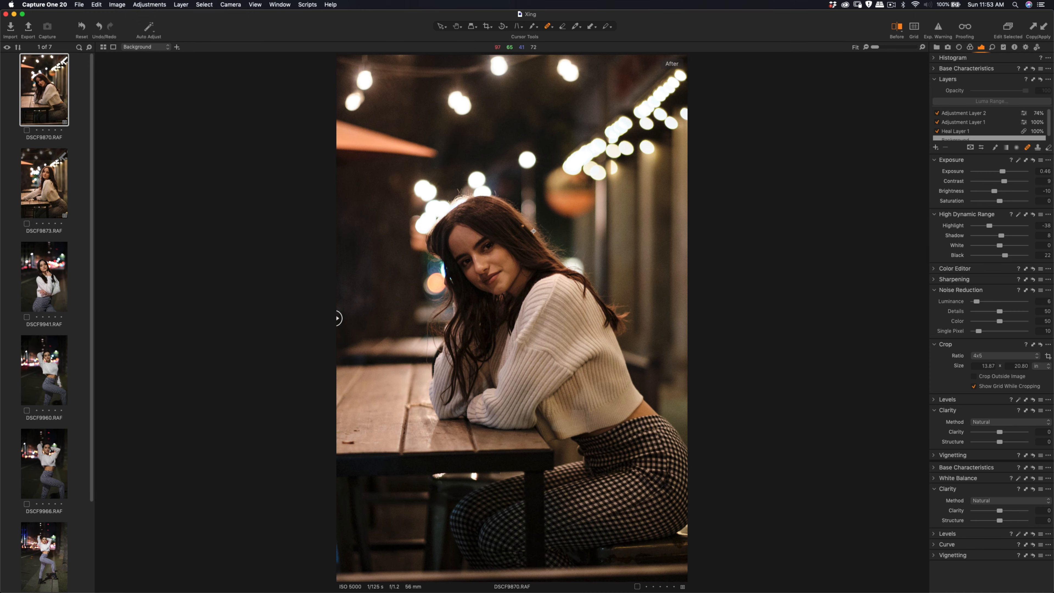
scroll(533, 240, "up", 2)
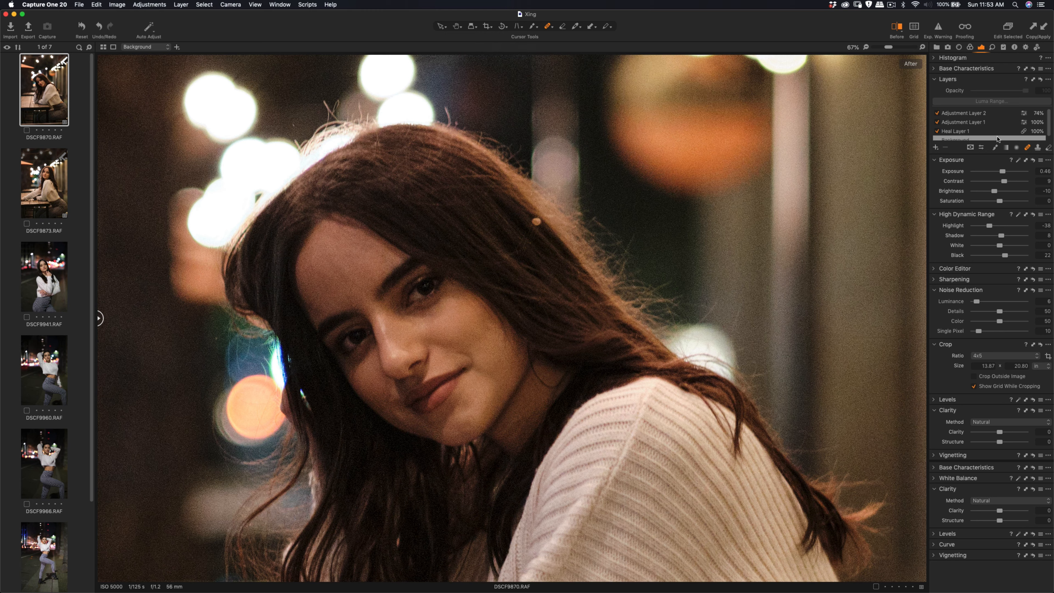
Step: Disable the copied Heal Layer 1, Adjustment Layer 1 and Adjustment Layer 2 on DSCF9870.RAF
scroll(997, 133, "down", 1)
scroll(984, 132, "up", 1)
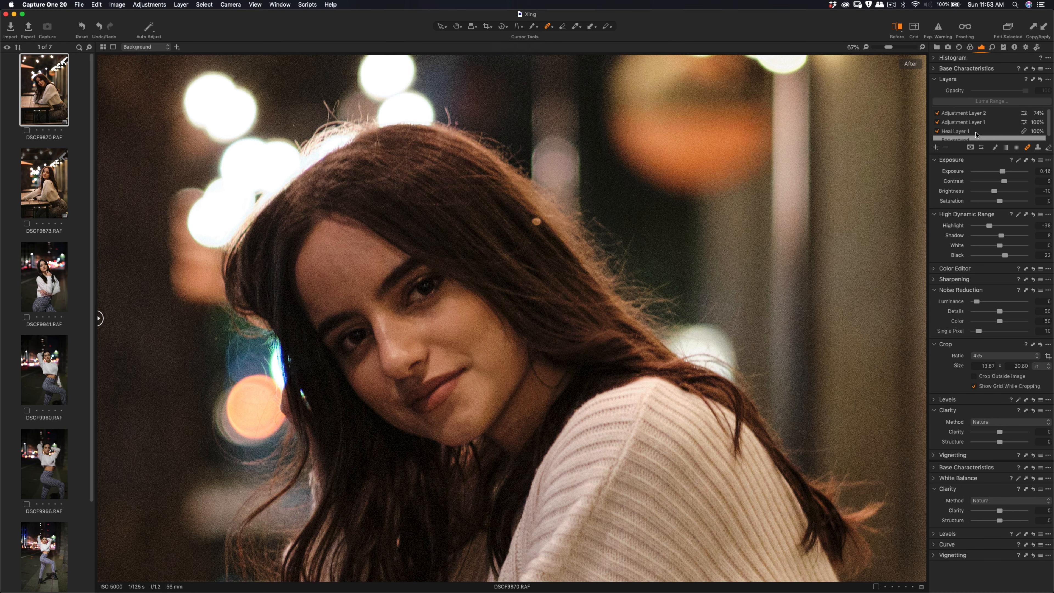
left_click(938, 131)
left_click(938, 123)
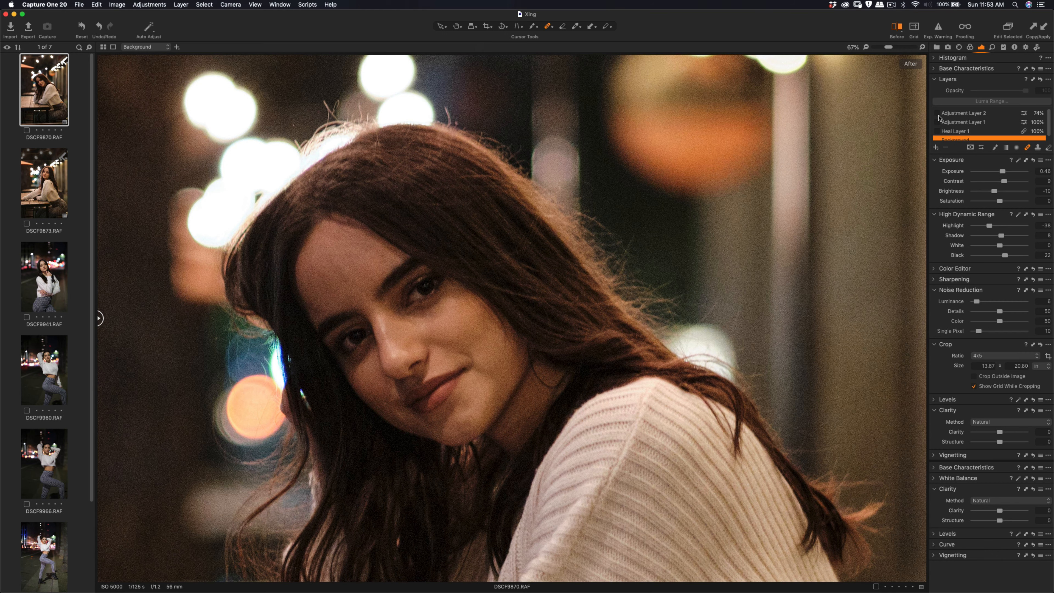
scroll(964, 126, "down", 1)
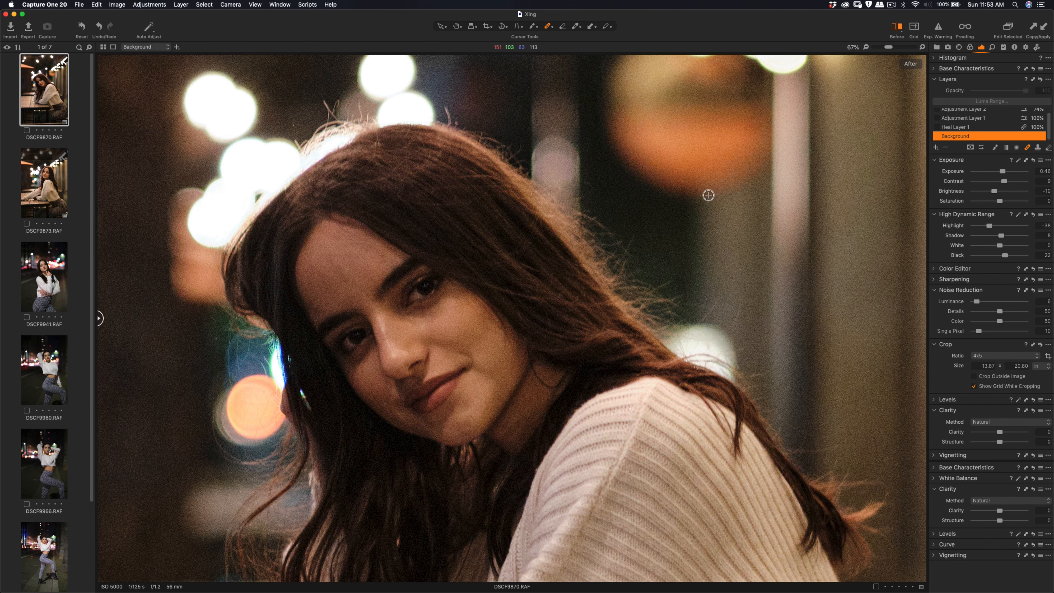
Step: Heal the two dark marks near the front edge of the wooden tabletop with a size 22 Heal brush
key("super+0")
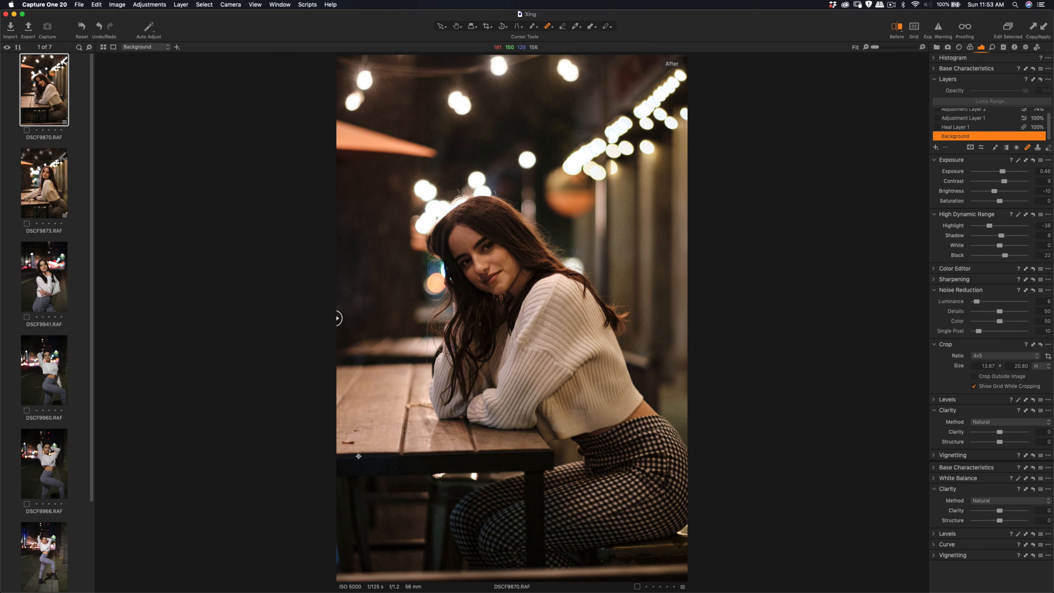
key("super+equal")
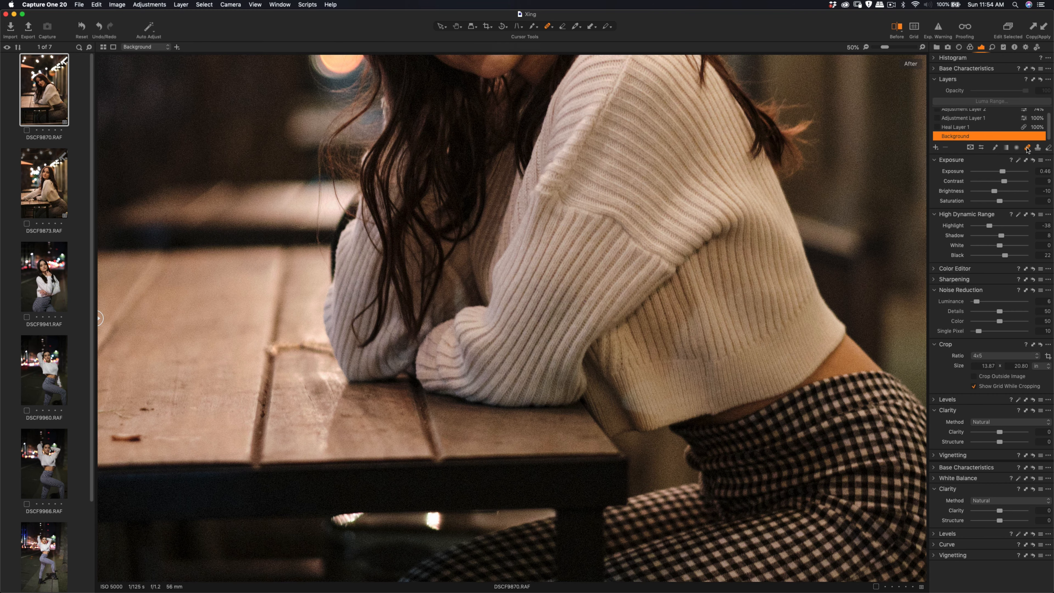
scroll(137, 443, "up", 1)
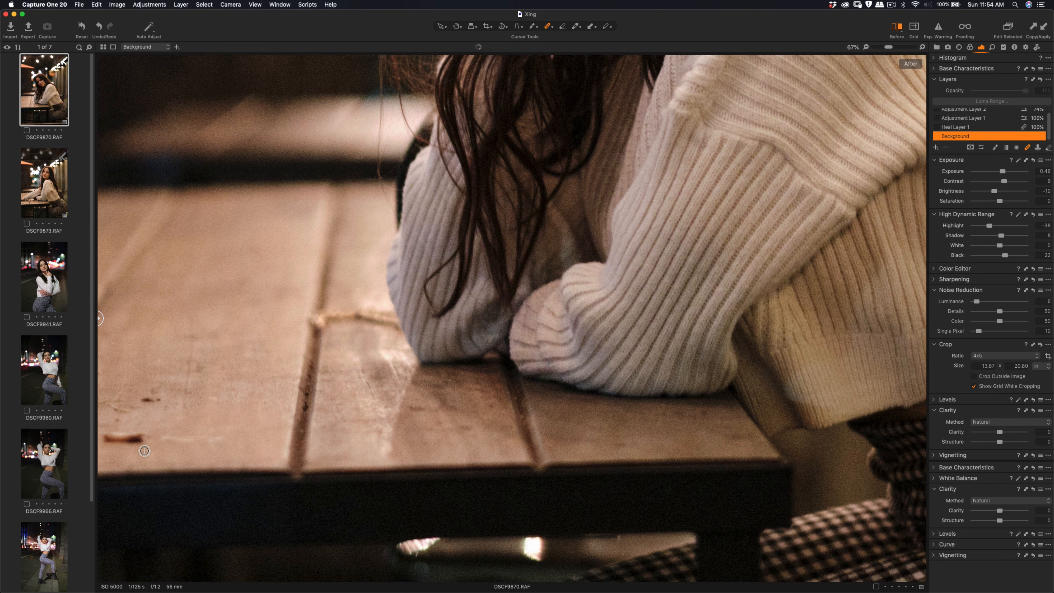
right_click(133, 442)
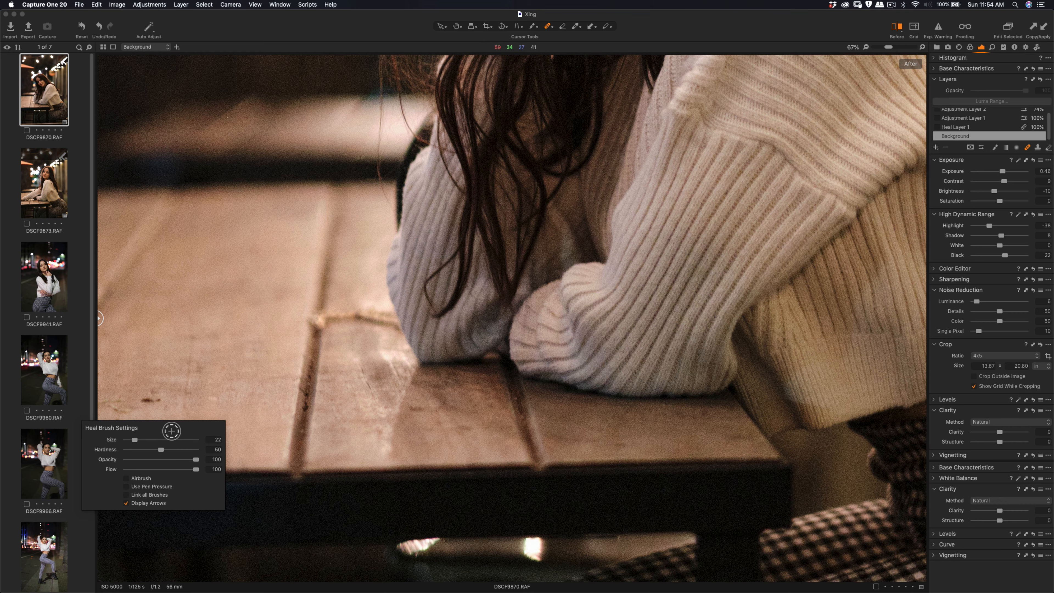
left_click_drag(141, 401, 170, 401)
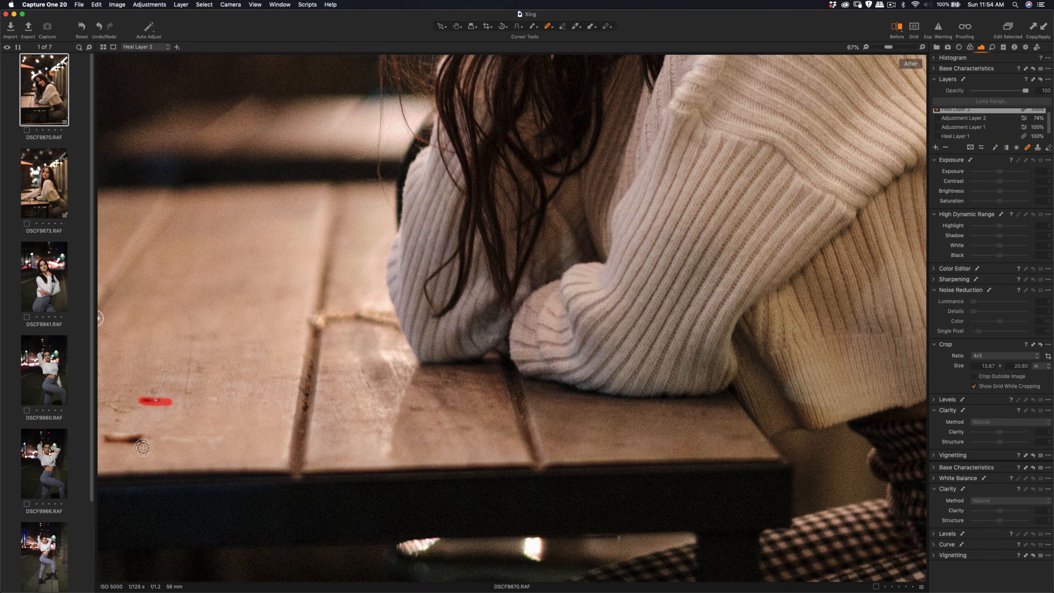
mouse_move(118, 448)
left_mouse_down()
mouse_move(156, 452)
mouse_move(116, 447)
left_mouse_up()
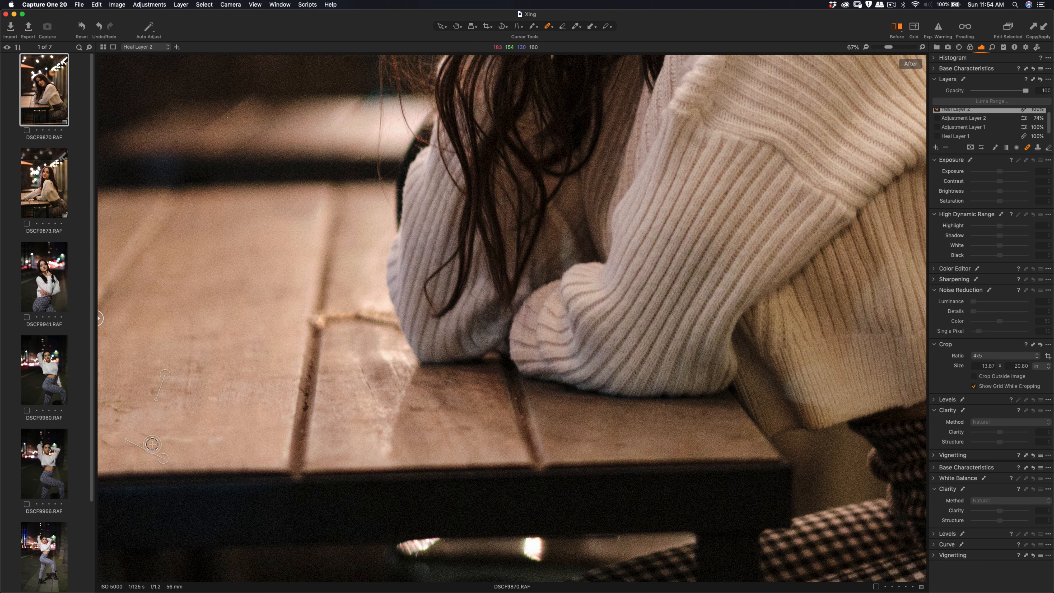
Step: Check the heal mask and reposition the lower mark's healing source onto clean wood above it
key("m")
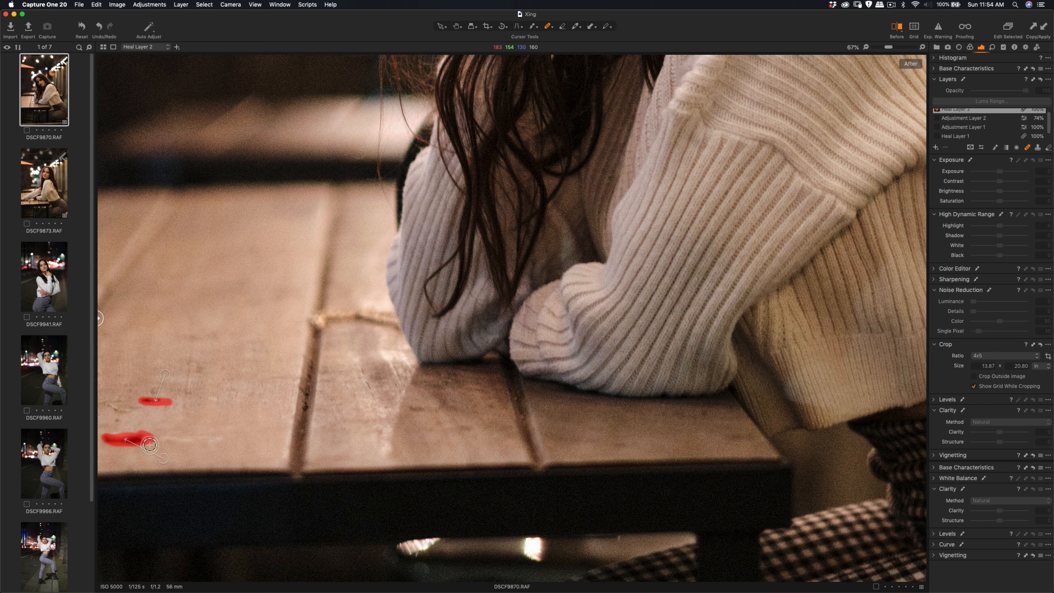
left_click(150, 444)
key("m")
key("m")
left_click_drag(122, 456, 109, 447)
left_click(142, 375, "alt")
mouse_move(142, 375)
left_mouse_down()
mouse_move(150, 419)
mouse_move(138, 424)
mouse_move(155, 418)
mouse_move(129, 375)
left_mouse_up()
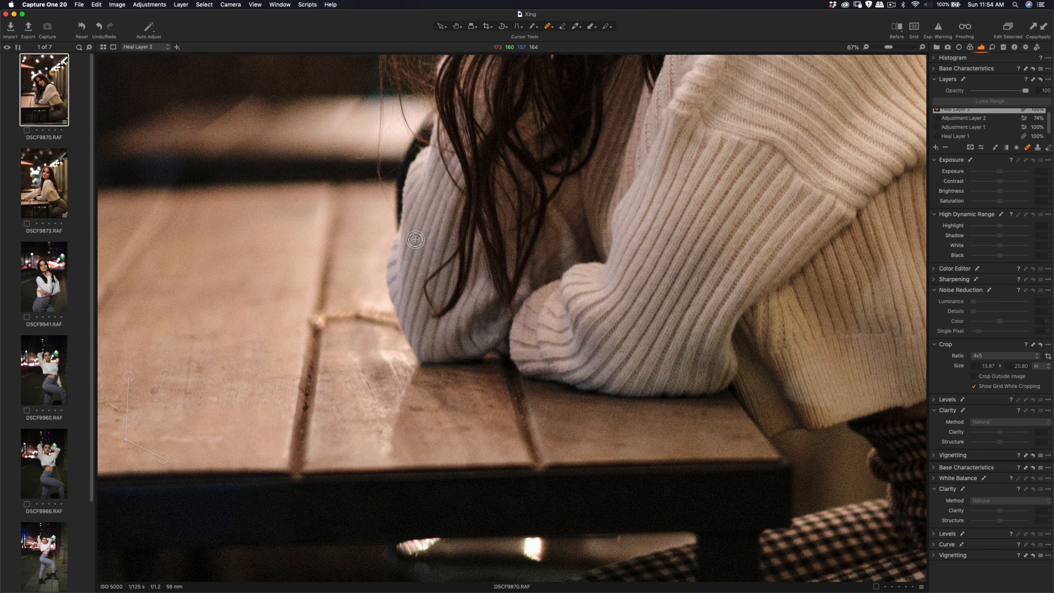
Step: Add an empty adjustment layer and paint its mask over the woman with a size 163 brush at hardness 55 and flow 54
key("super+0")
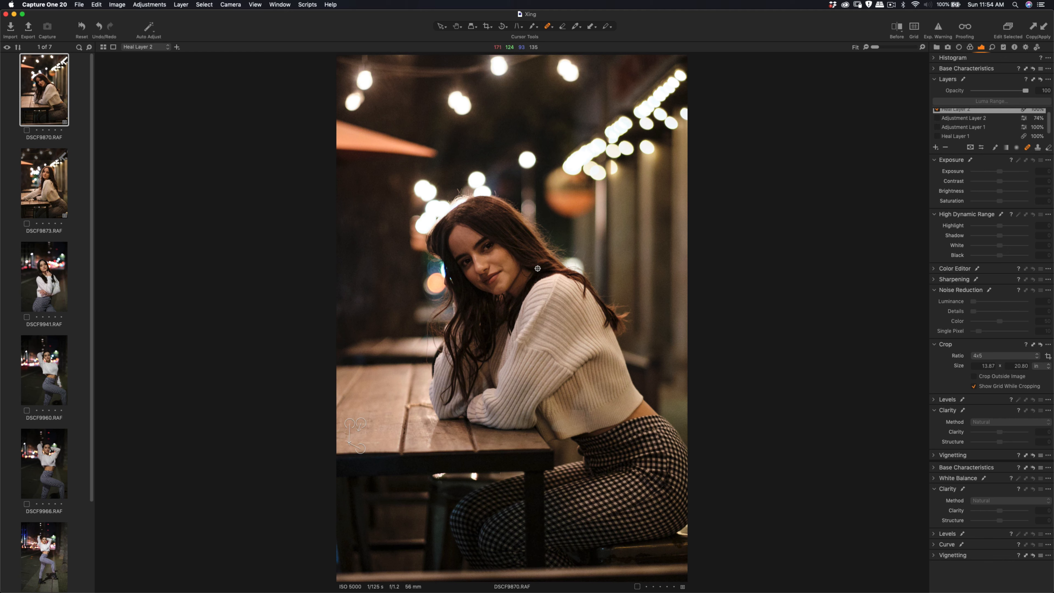
scroll(1033, 126, "up", 1)
left_click(935, 147)
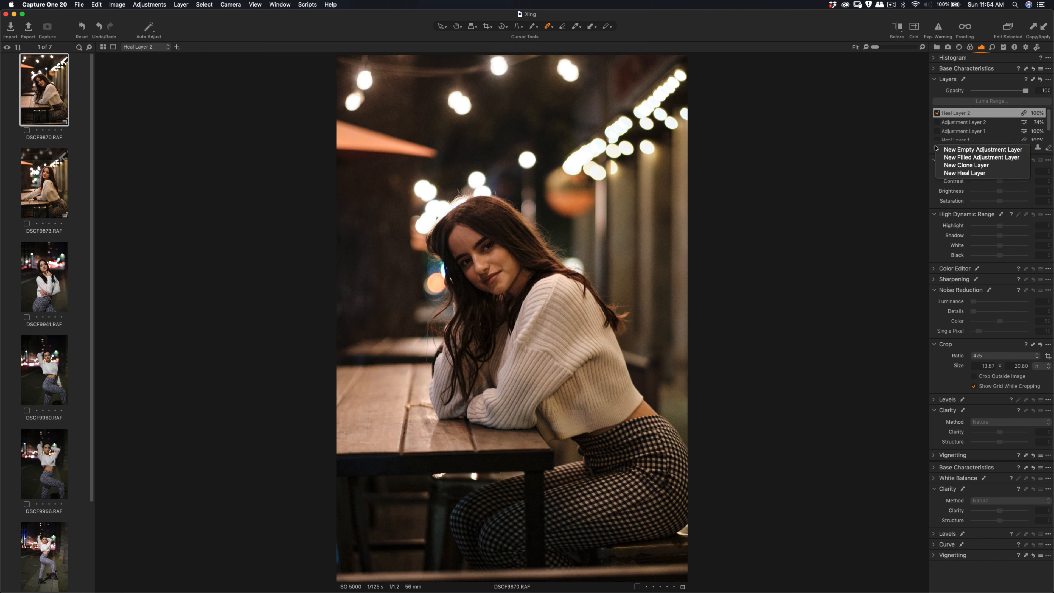
left_click(968, 149)
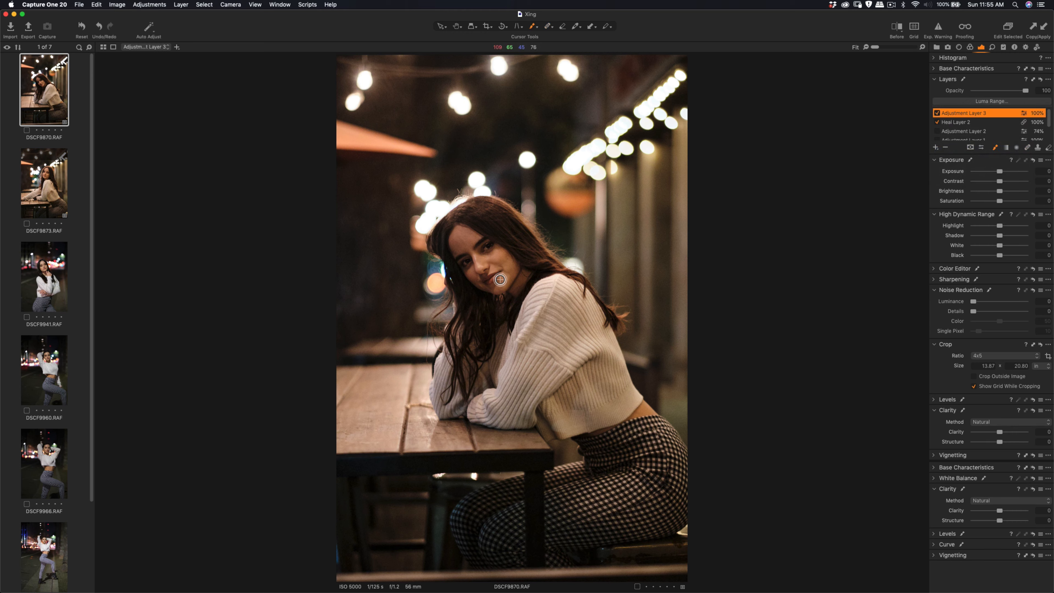
right_click(496, 268)
mouse_move(495, 268)
left_mouse_down()
mouse_move(513, 278)
mouse_move(505, 267)
left_mouse_up()
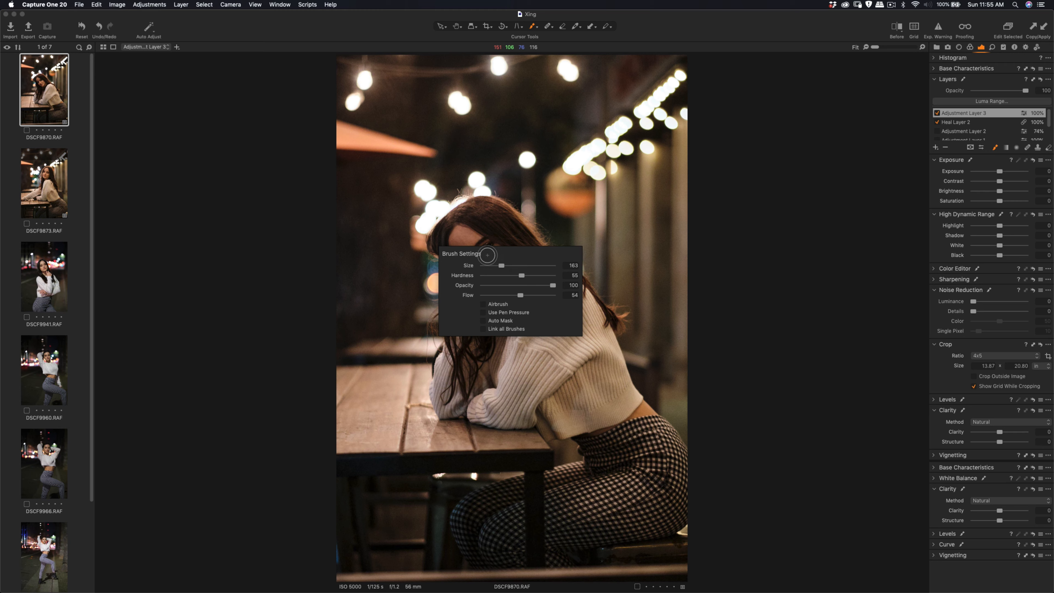
mouse_move(468, 238)
left_mouse_down()
mouse_move(459, 255)
mouse_move(456, 231)
mouse_move(489, 247)
mouse_move(496, 266)
mouse_move(465, 265)
mouse_move(523, 293)
mouse_move(514, 313)
mouse_move(486, 226)
mouse_move(457, 222)
mouse_move(440, 245)
mouse_move(457, 305)
mouse_move(485, 302)
mouse_move(463, 277)
mouse_move(504, 307)
mouse_move(509, 299)
mouse_move(486, 328)
mouse_move(471, 308)
mouse_move(471, 369)
mouse_move(487, 377)
mouse_move(457, 399)
mouse_move(450, 346)
mouse_move(556, 279)
left_mouse_up()
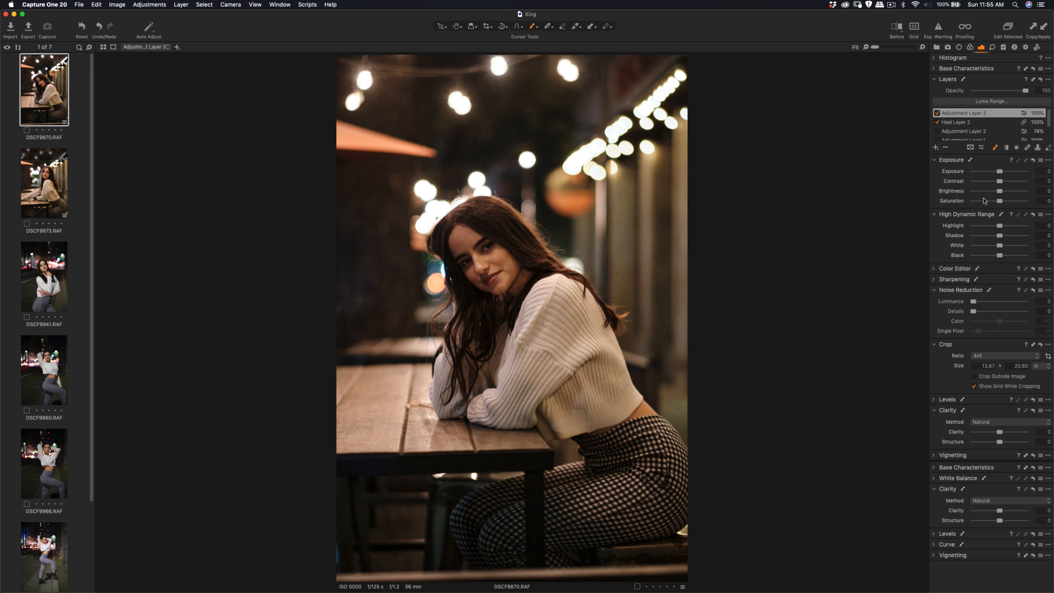
Step: Set the new layer's exposure to 0.3, contrast to 5, highlight to -23 and opacity to 95
left_click_drag(1000, 171, 1004, 184)
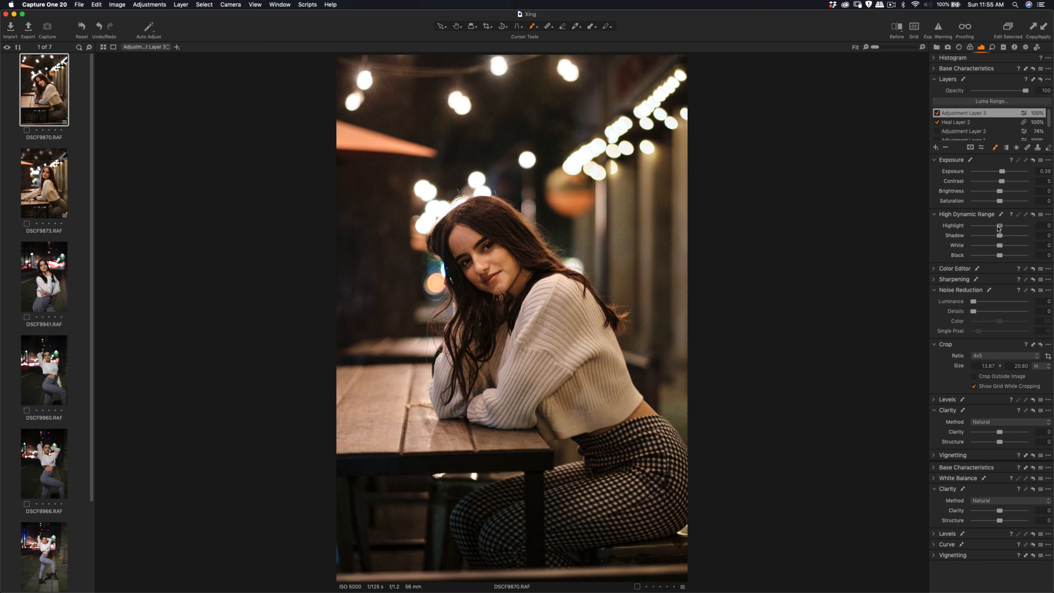
mouse_move(993, 227)
left_mouse_down()
mouse_move(1002, 227)
mouse_move(994, 227)
left_mouse_up()
left_click_drag(1027, 93, 1025, 94)
left_click_drag(1001, 173, 1001, 174)
Step: Set the Background layer's exposure to 0.56, contrast to 15 and brightness to -13
scroll(984, 125, "down", 3)
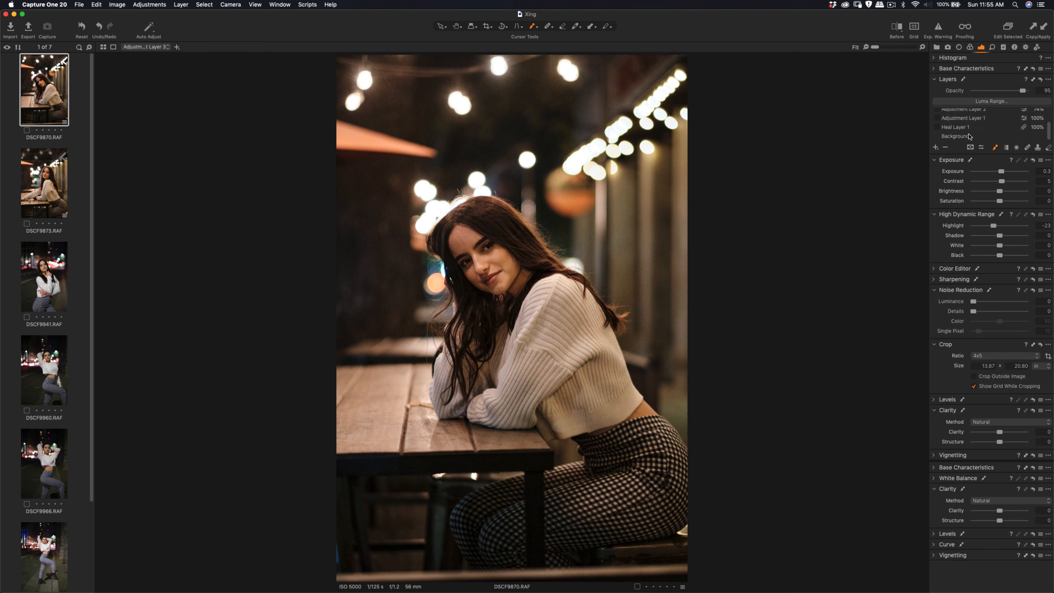
left_click(968, 136)
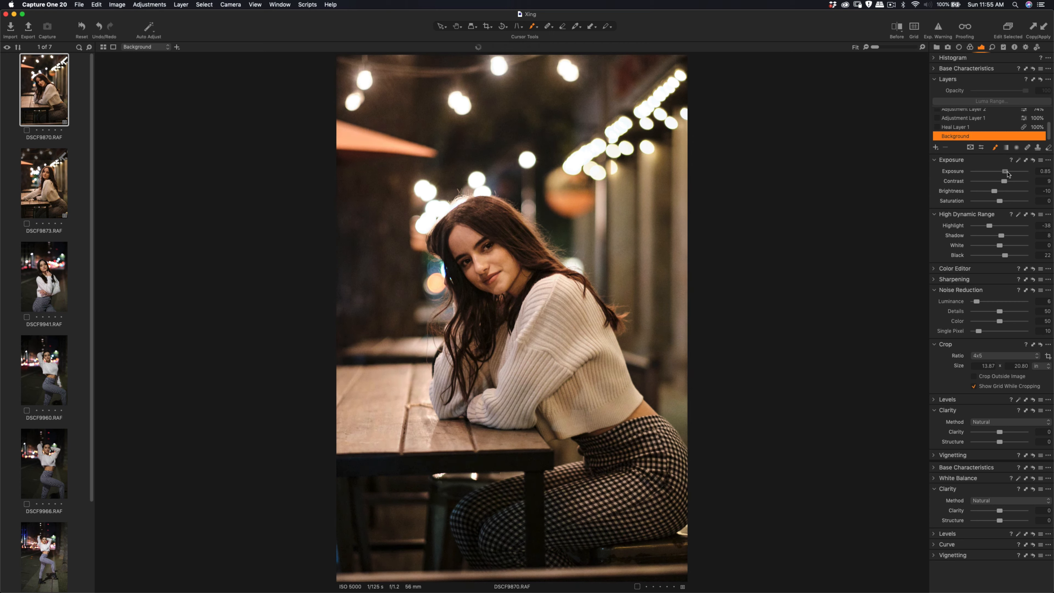
left_click_drag(1008, 174, 1007, 183)
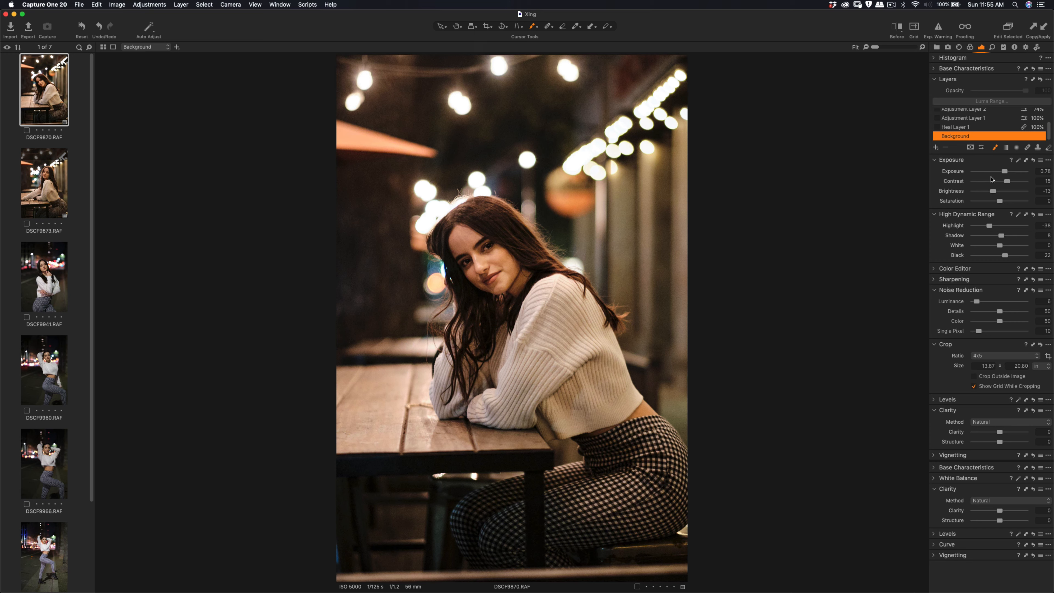
left_click_drag(1005, 172, 1004, 173)
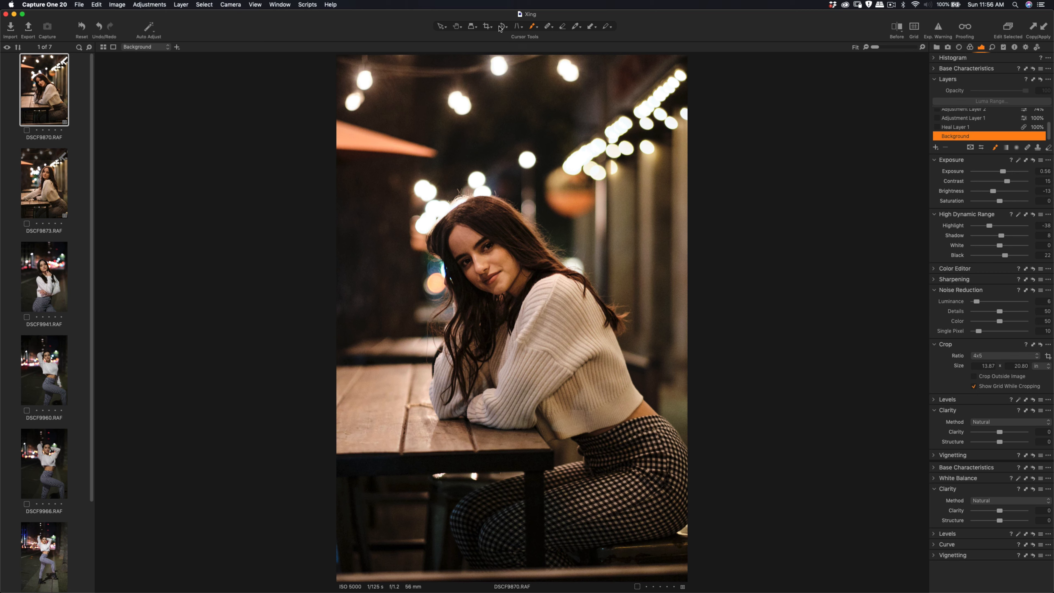
Step: Crop the photo at the 4x5 ratio to 13.64 x 17.05 in, cutting away the upper lights, and rotate it slightly to straighten it
left_click(486, 27)
left_click_drag(687, 57, 682, 95)
left_click_drag(627, 189, 626, 183)
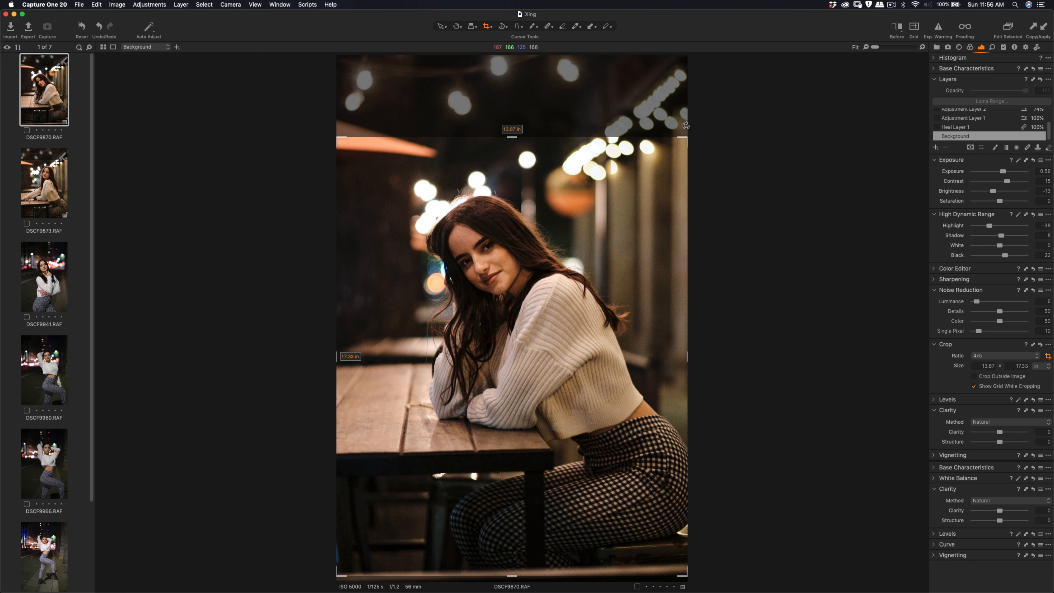
left_click_drag(689, 125, 690, 128)
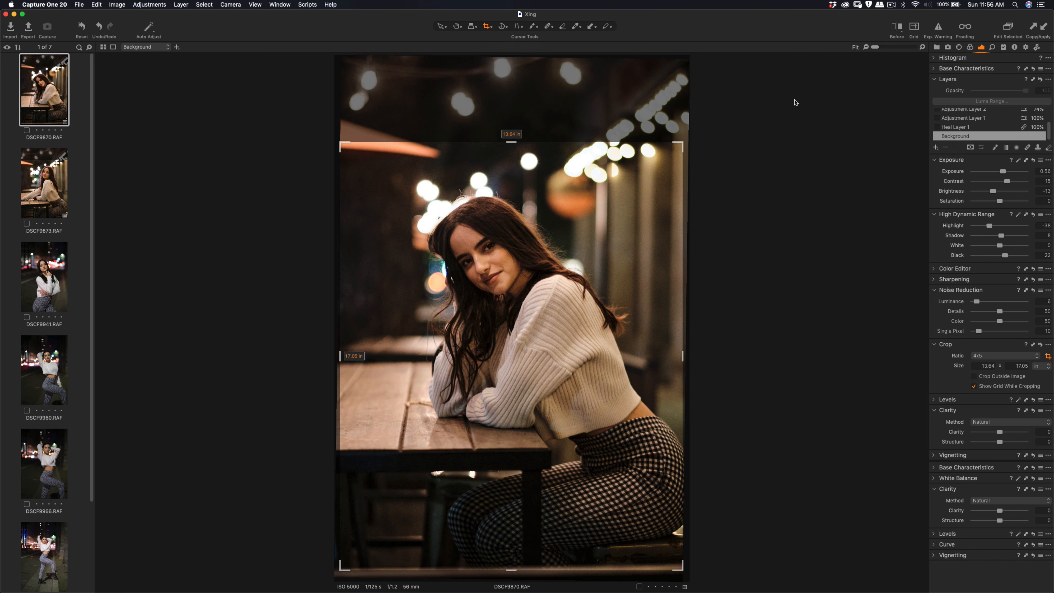
left_click(547, 27)
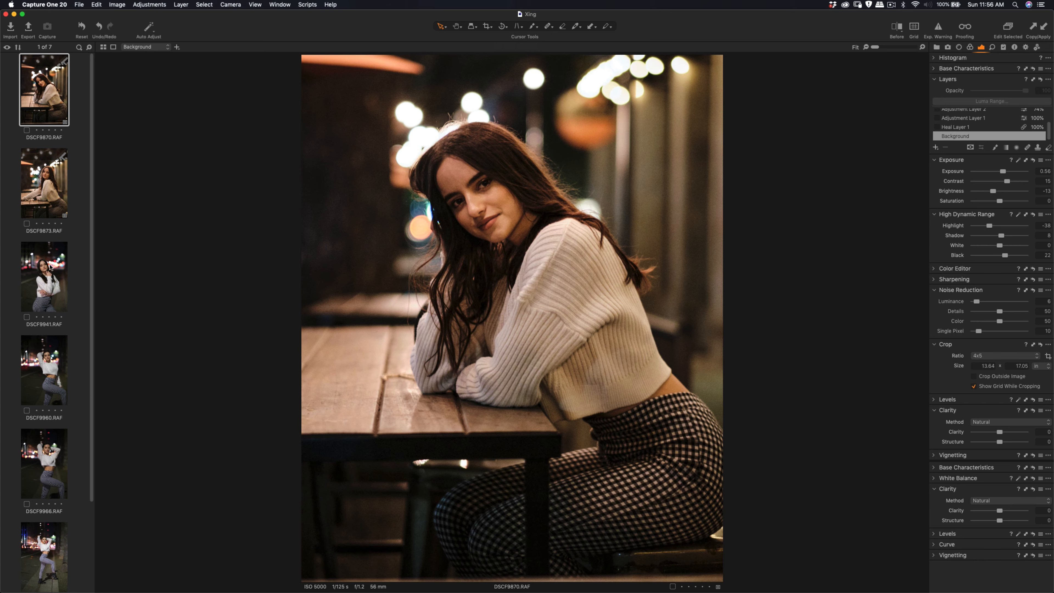
Step: Open DSCF9941.RAF and examine the woman's face in close-up for noise and sharpness
left_click(45, 194)
left_click(51, 280)
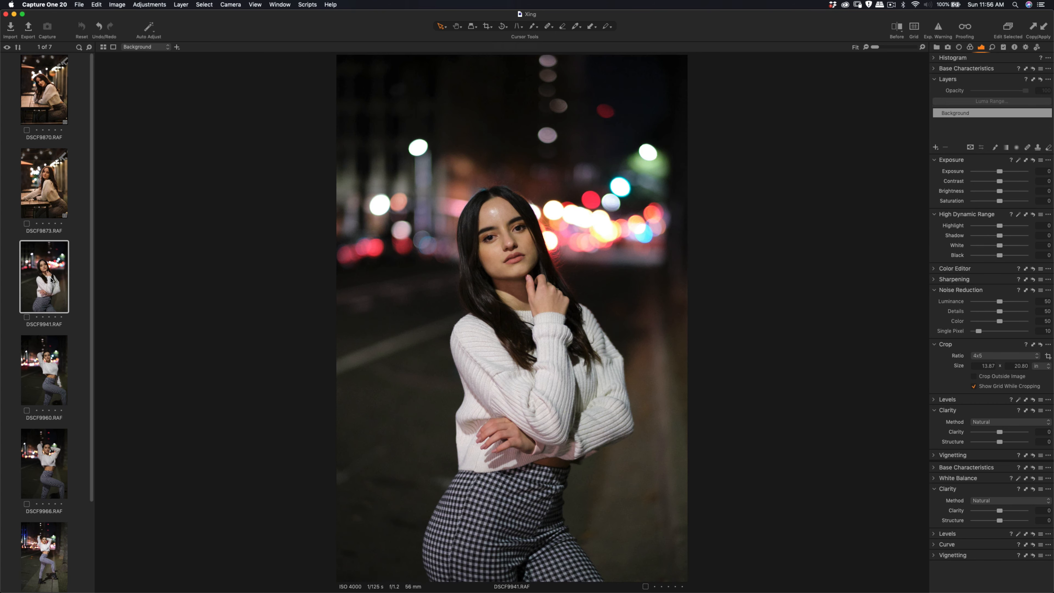
double_click(514, 236)
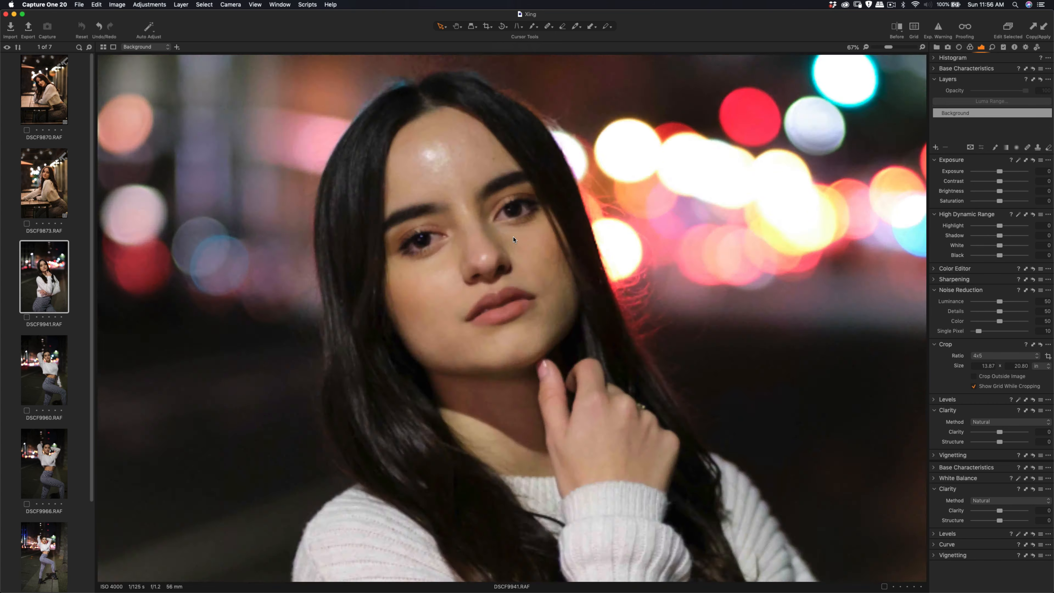
double_click(514, 237)
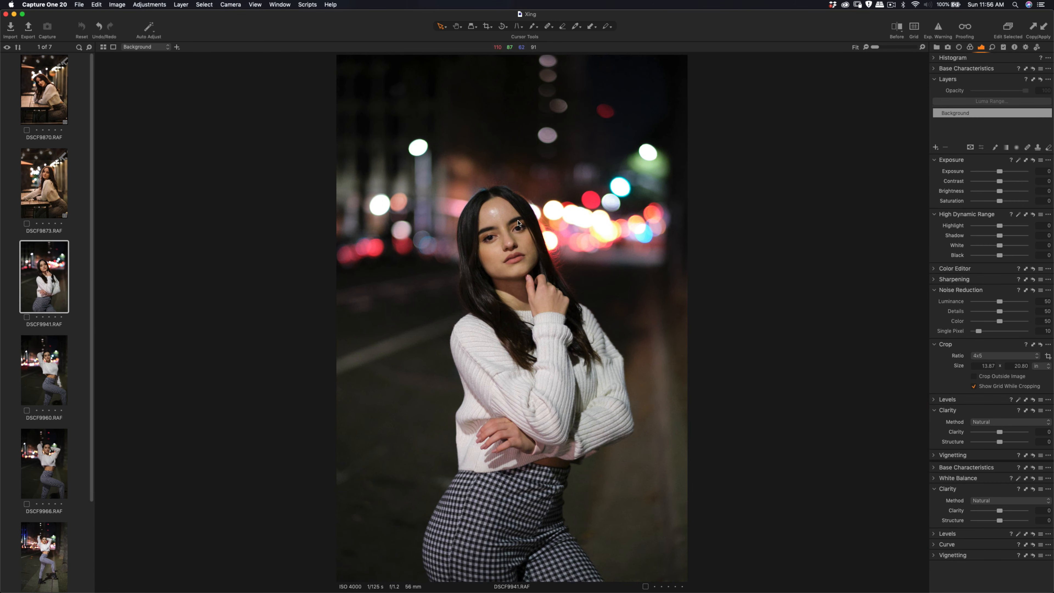
double_click(498, 219)
double_click(497, 229)
Step: Lower luminance noise reduction to 0, raise the sharpening amount to about 228 and enlarge the face
left_click_drag(999, 303, 966, 313)
left_click(936, 281)
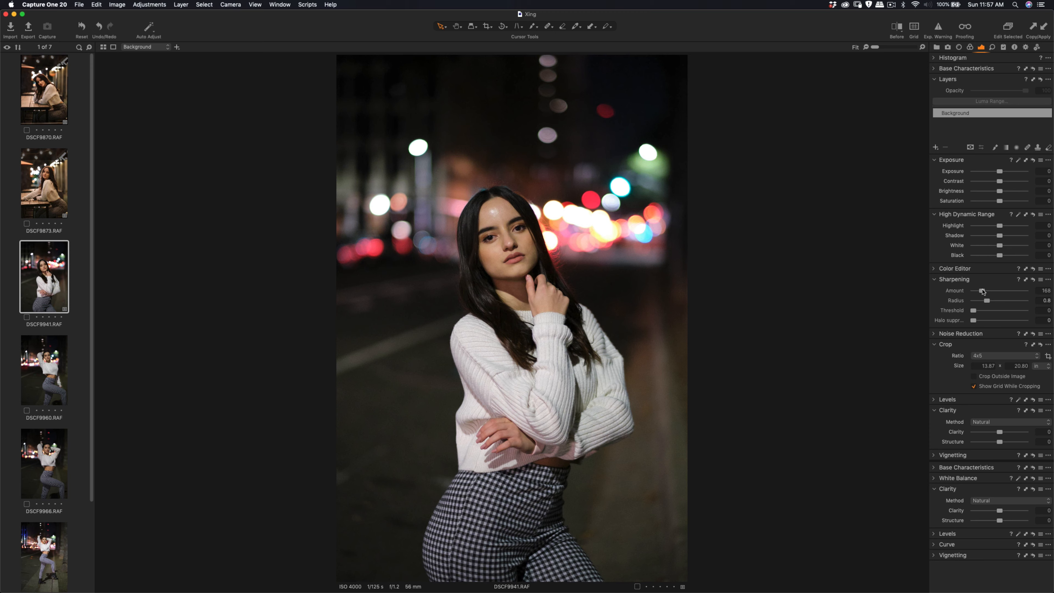
left_click_drag(982, 292, 986, 292)
left_click(512, 248)
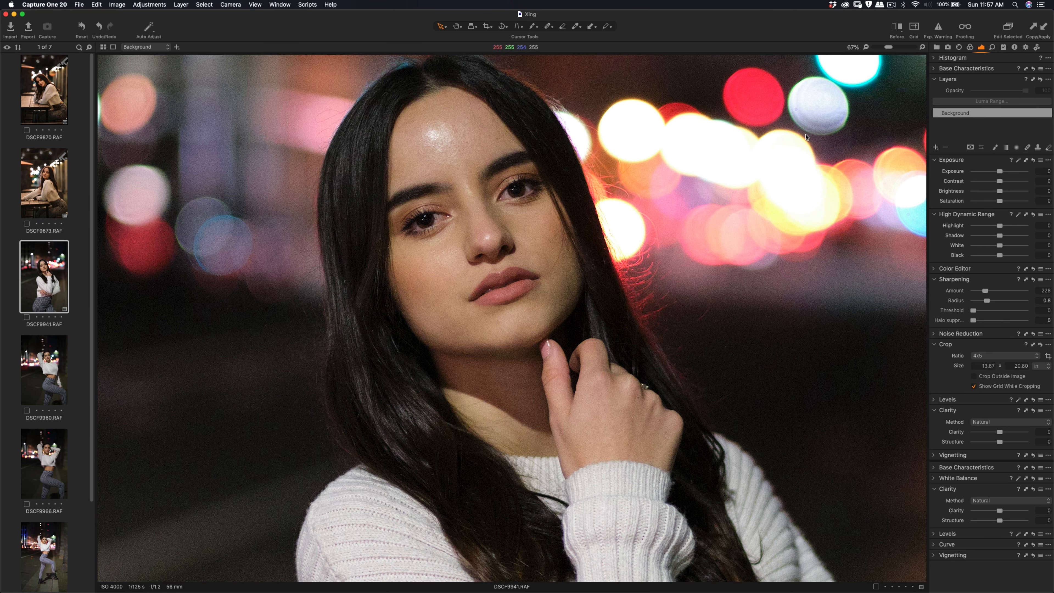
Step: Compare the face with its unedited version in a split view, and set the sharpening threshold to 0.1 and amount to 198
left_click(897, 27)
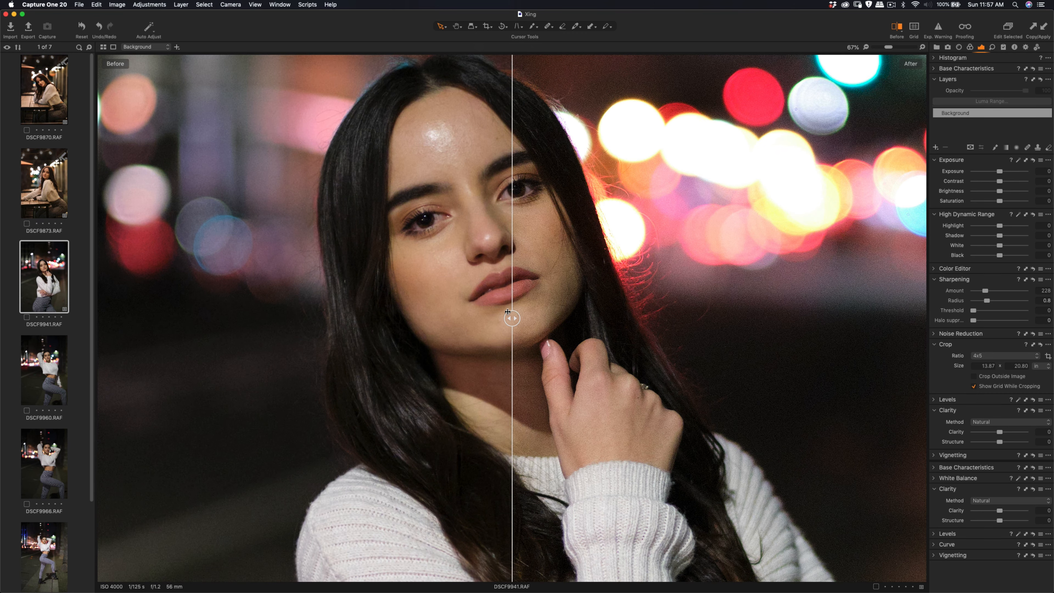
left_click_drag(512, 318, 608, 323)
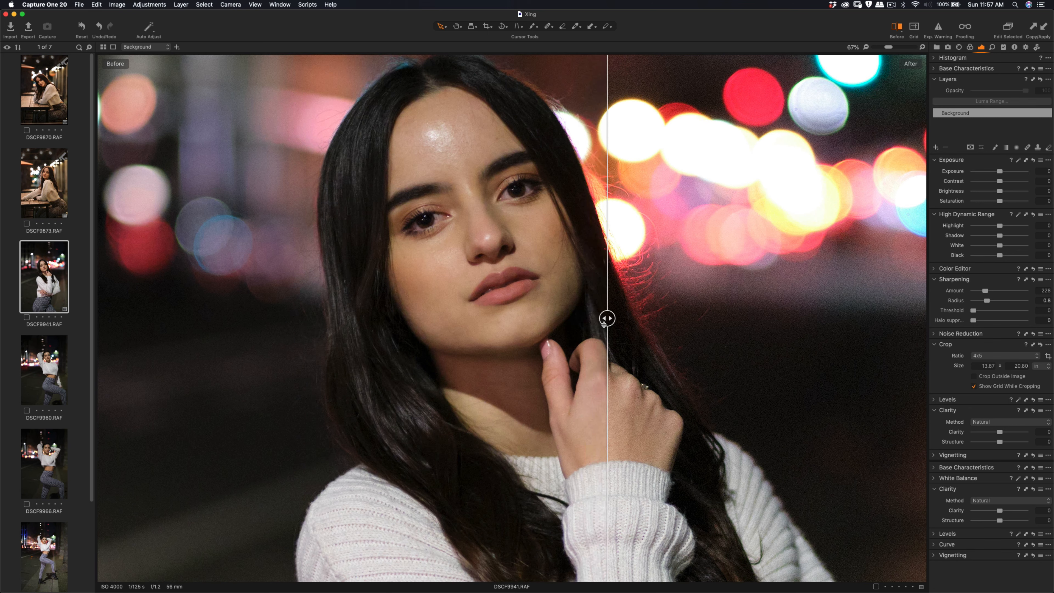
mouse_move(977, 312)
left_mouse_down()
mouse_move(977, 292)
mouse_move(985, 294)
left_mouse_up()
left_click_drag(608, 319, 240, 318)
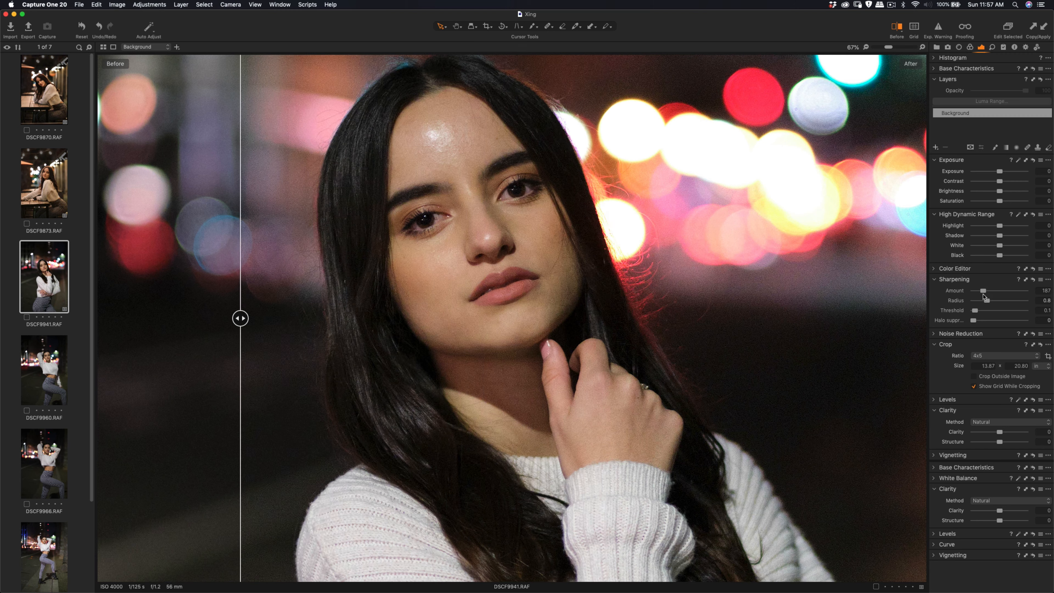
Step: Set luminance noise reduction to 5, close the before/after comparison and fit the whole photo in view
left_click(934, 334)
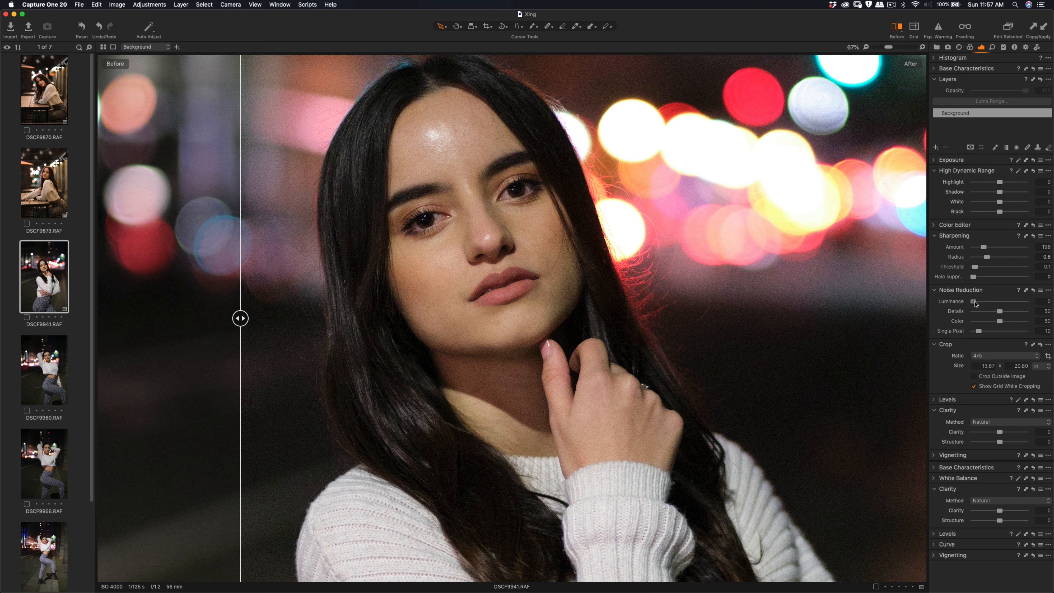
left_click_drag(976, 303, 977, 306)
left_click(897, 27)
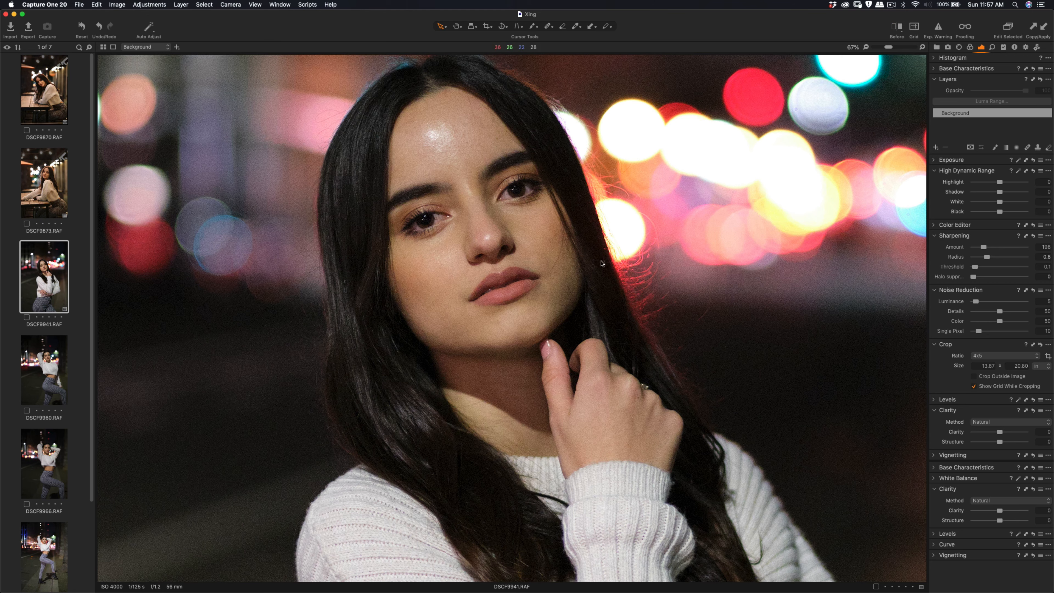
key("super+0")
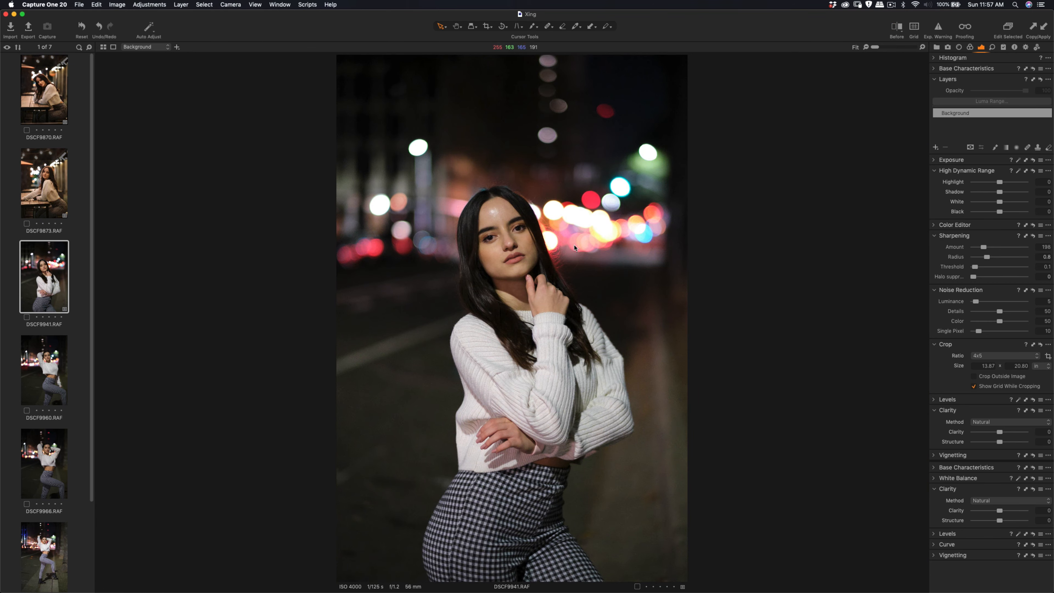
Step: Add a new adjustment layer to DSCF9941.RAF and brush its mask over the skin of the woman's face
scroll(517, 251, "up", 3)
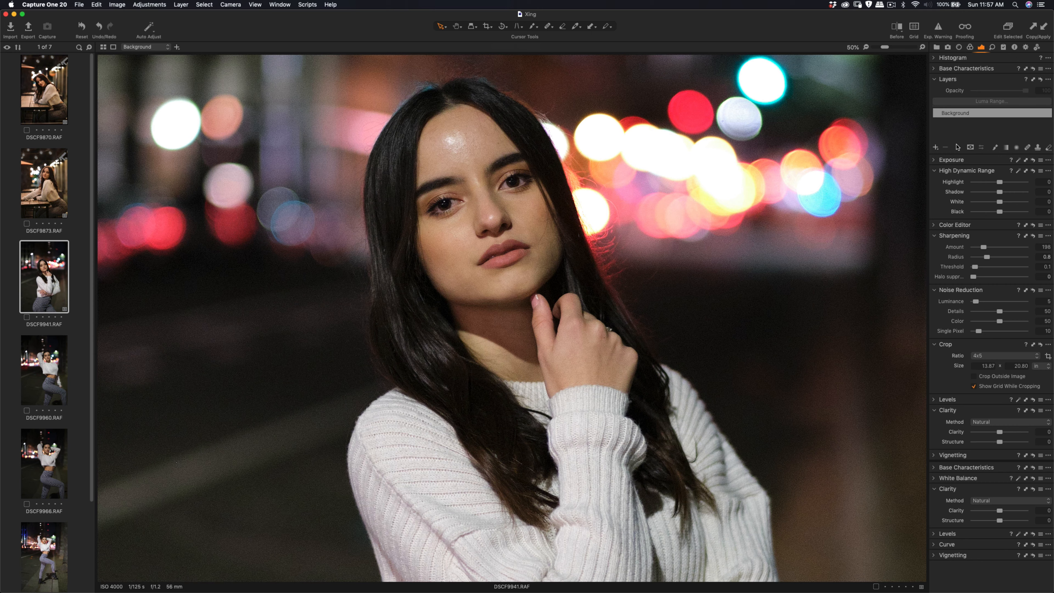
left_click(936, 148)
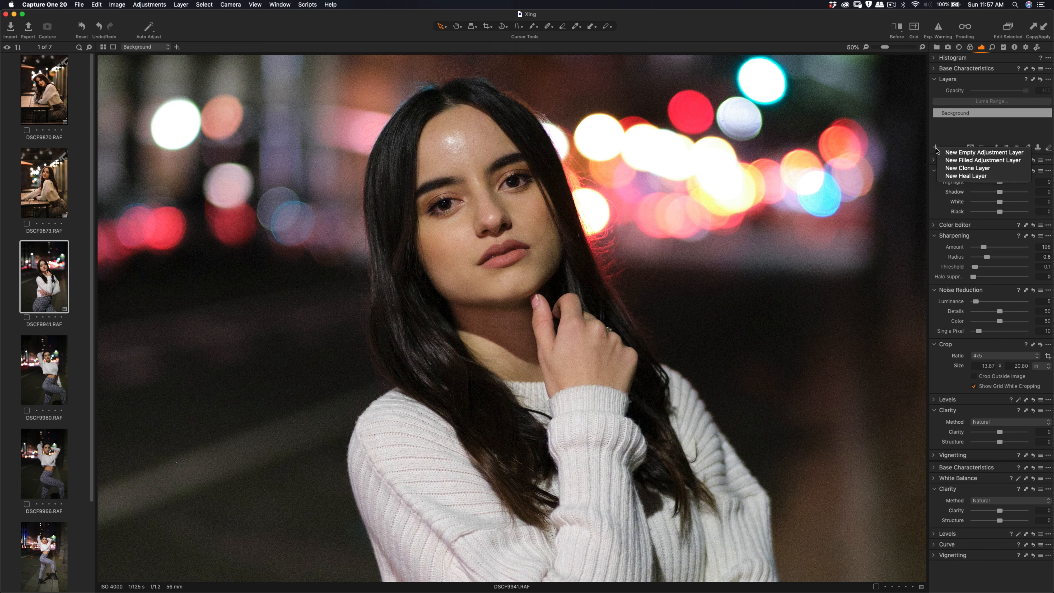
left_click(954, 160)
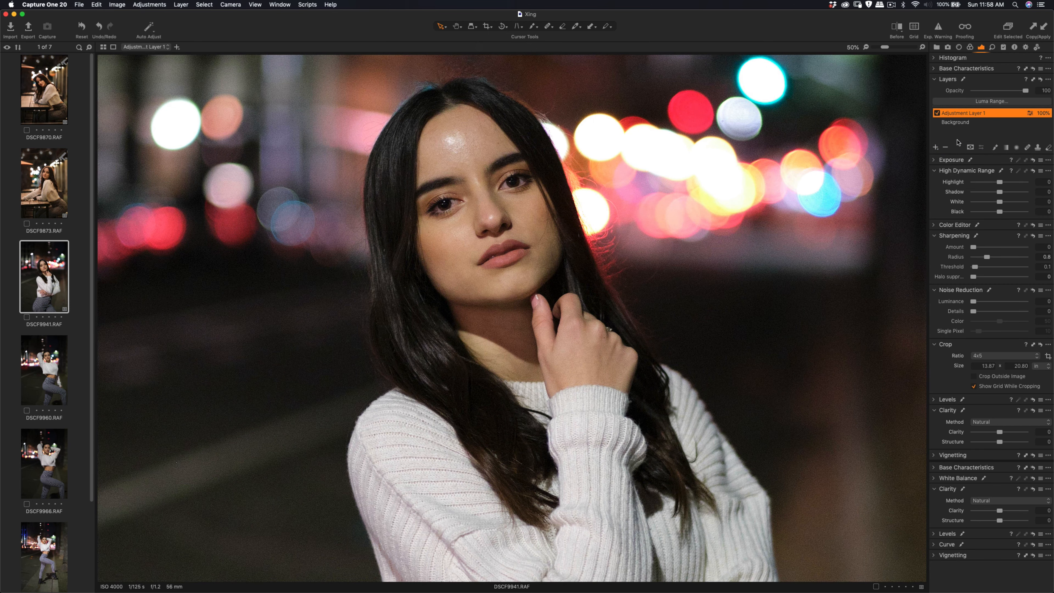
left_click(533, 27)
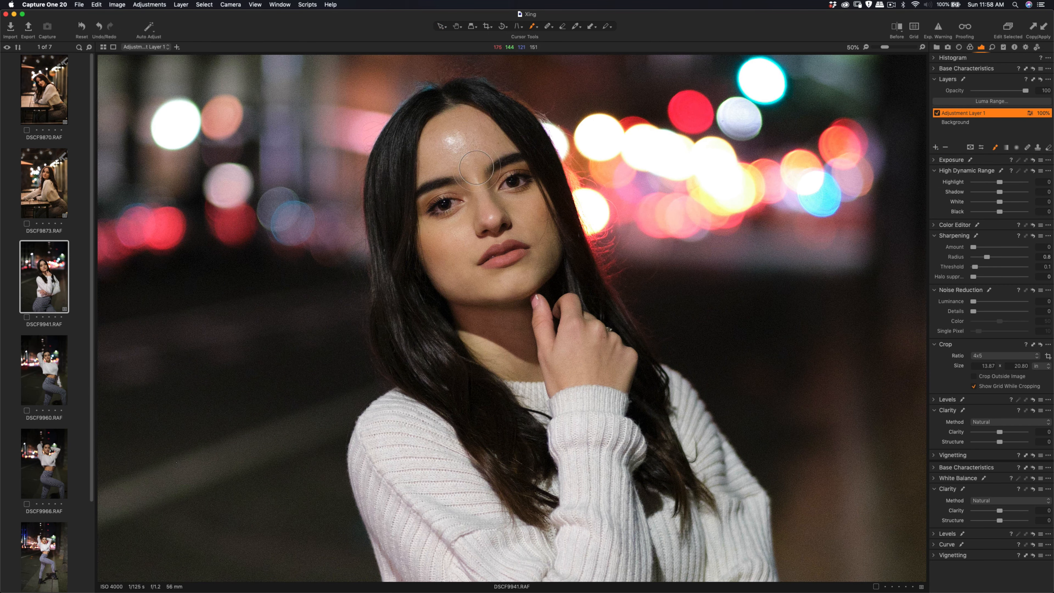
right_click(471, 183)
left_click_drag(473, 182, 490, 183)
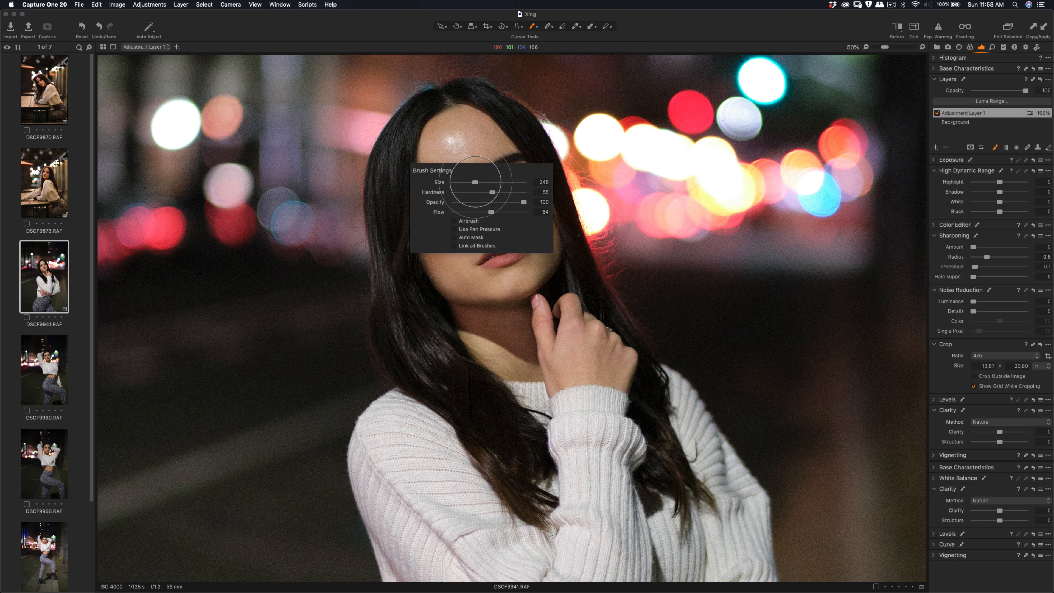
mouse_move(458, 142)
left_mouse_down()
mouse_move(450, 193)
mouse_move(438, 174)
mouse_move(452, 136)
mouse_move(463, 133)
mouse_move(519, 204)
mouse_move(503, 166)
mouse_move(469, 132)
mouse_move(452, 131)
mouse_move(437, 190)
mouse_move(451, 254)
mouse_move(468, 273)
mouse_move(515, 282)
mouse_move(536, 258)
mouse_move(520, 215)
mouse_move(482, 259)
mouse_move(510, 188)
mouse_move(525, 208)
mouse_move(522, 219)
mouse_move(453, 129)
mouse_move(439, 137)
mouse_move(442, 182)
mouse_move(466, 243)
mouse_move(444, 222)
mouse_move(436, 259)
mouse_move(473, 228)
left_mouse_up()
Step: Adjust the eraser brush size and erase the face mask over both of the woman's eyes
left_click(564, 27)
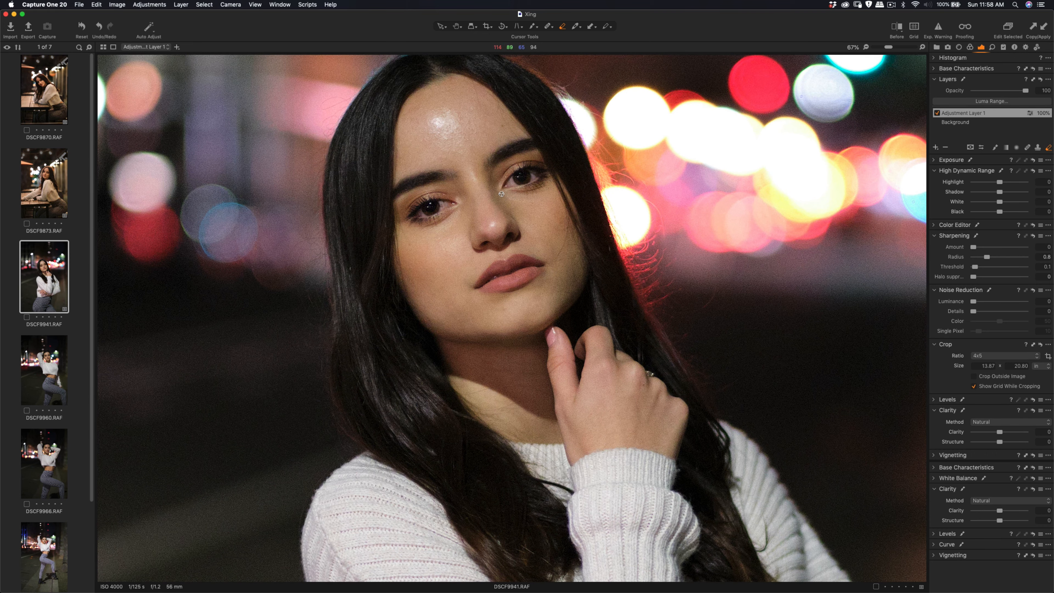
right_click(515, 188)
mouse_move(488, 181)
left_mouse_down()
mouse_move(513, 168)
mouse_move(523, 179)
mouse_move(516, 184)
mouse_move(530, 187)
mouse_move(503, 180)
mouse_move(508, 167)
mouse_move(494, 173)
mouse_move(508, 157)
mouse_move(495, 165)
mouse_move(533, 179)
left_mouse_up()
key("super+z")
key("super+z")
key("super+minus")
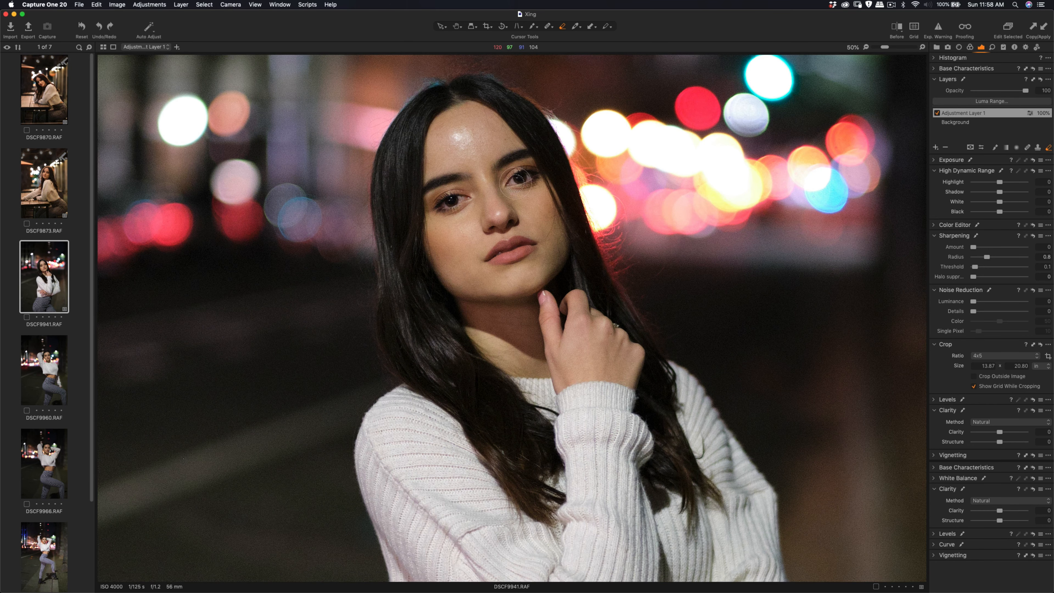
right_click(517, 185)
mouse_move(517, 185)
left_mouse_down()
mouse_move(533, 184)
mouse_move(513, 183)
mouse_move(501, 167)
mouse_move(526, 154)
left_mouse_up()
mouse_move(464, 174)
left_mouse_down()
mouse_move(428, 191)
mouse_move(436, 216)
mouse_move(469, 202)
mouse_move(439, 205)
mouse_move(460, 199)
mouse_move(451, 198)
mouse_move(460, 199)
left_mouse_up()
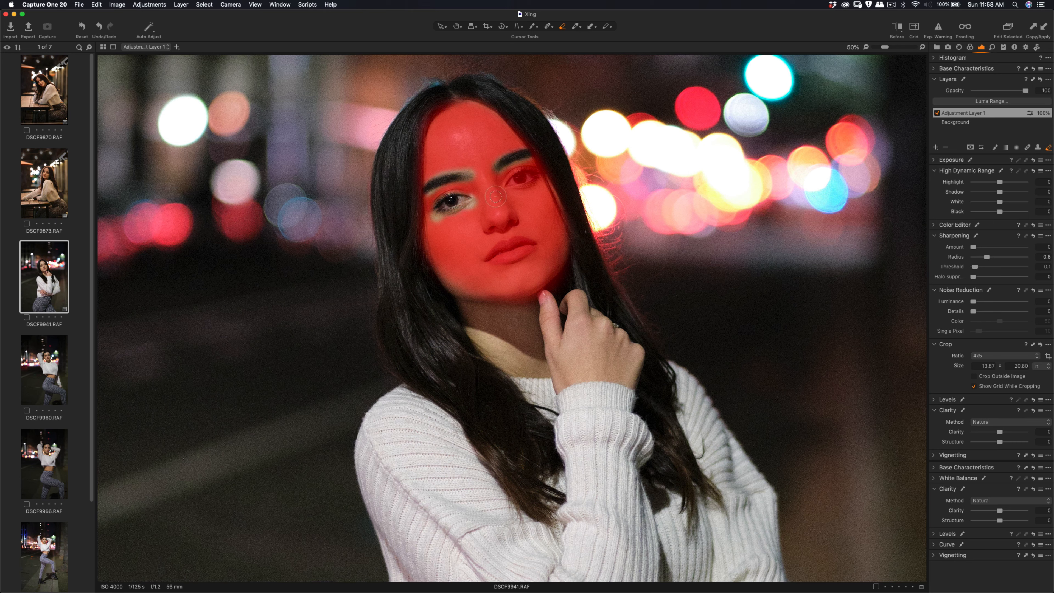
mouse_move(520, 178)
left_mouse_down()
mouse_move(509, 185)
mouse_move(526, 177)
left_mouse_up()
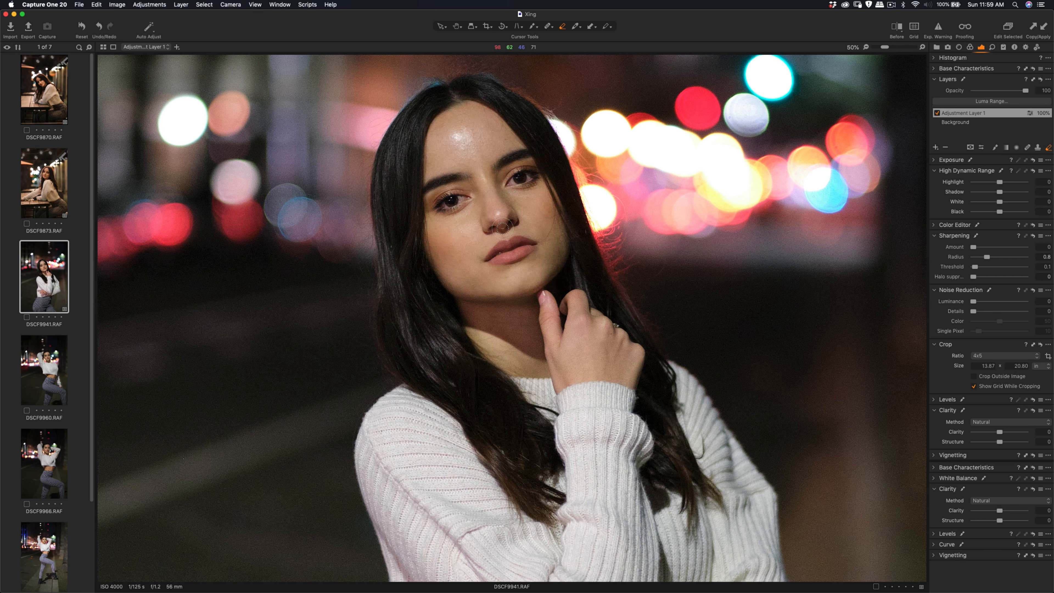
Step: Try to erase the face mask around the nostrils
mouse_move(503, 228)
left_mouse_down()
mouse_move(518, 249)
mouse_move(490, 260)
mouse_move(537, 248)
mouse_move(493, 257)
mouse_move(501, 246)
mouse_move(487, 266)
mouse_move(525, 246)
mouse_move(515, 248)
mouse_move(511, 224)
left_mouse_up()
key("super+z")
key("super+0")
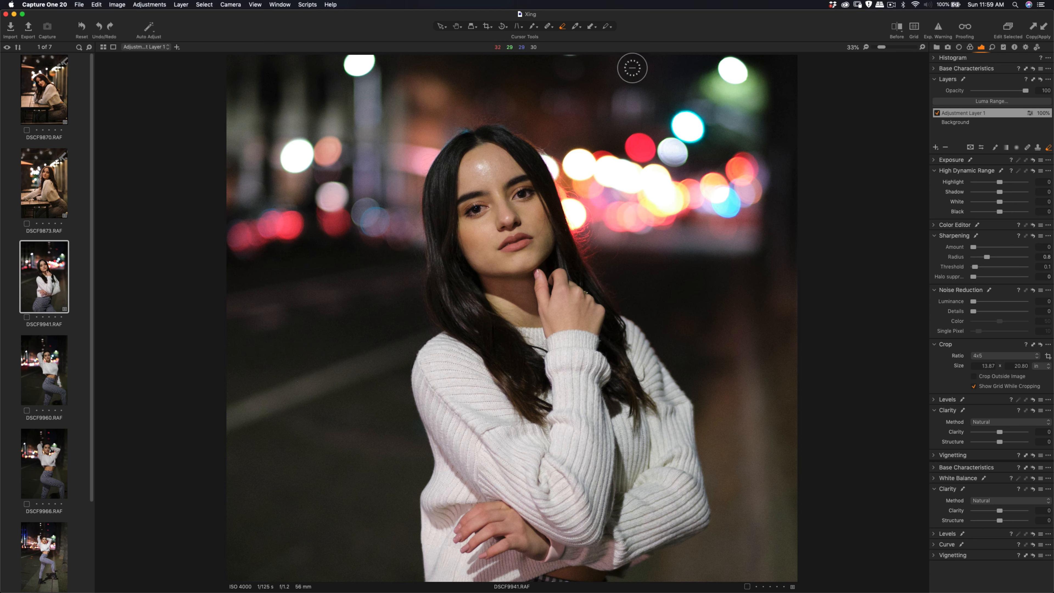
Step: Lower the clarity on the face adjustment layer
left_click(577, 26)
left_click_drag(1001, 435, 993, 436)
right_click(579, 311)
mouse_move(573, 309)
left_mouse_down()
mouse_move(550, 319)
mouse_move(544, 303)
mouse_move(550, 311)
mouse_move(573, 297)
mouse_move(591, 319)
mouse_move(571, 322)
mouse_move(606, 312)
left_mouse_up()
Step: On the Background layer, set contrast to 10, exposure to -0.1 and brightness to -1
left_click(970, 123)
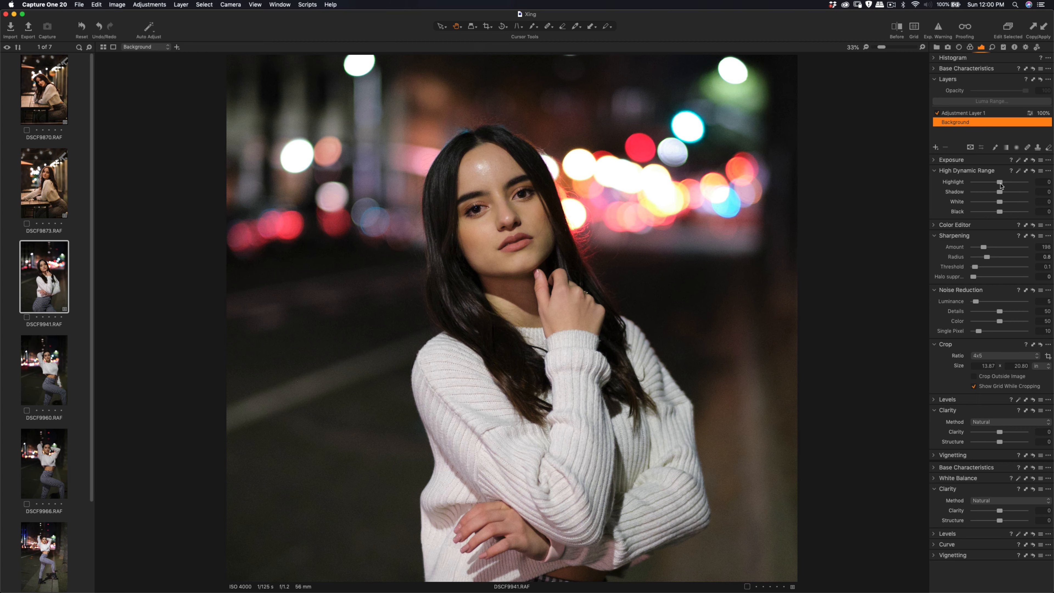
left_click(944, 161)
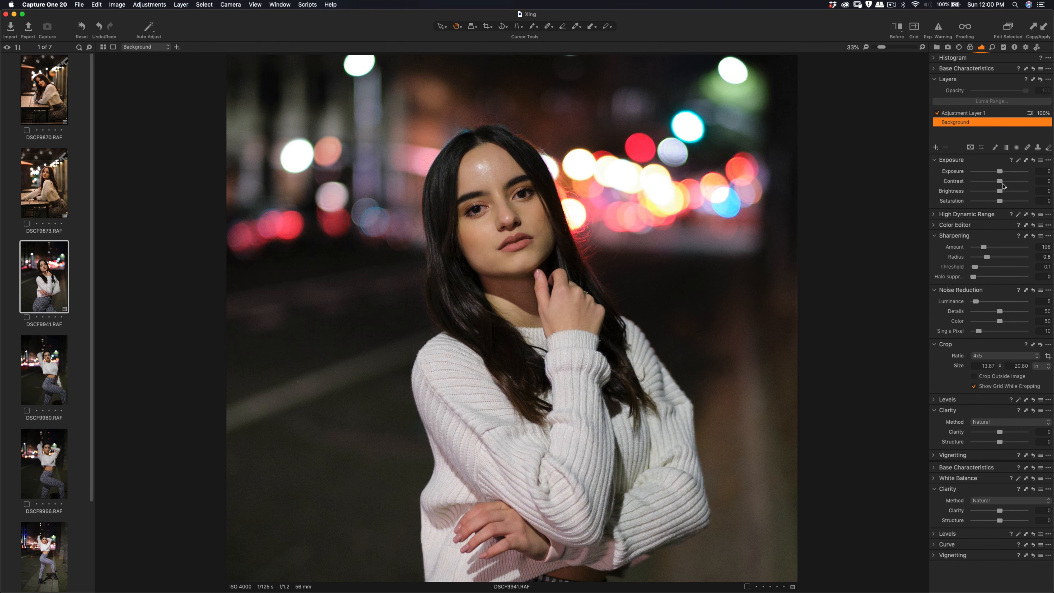
left_click_drag(1003, 183, 1005, 183)
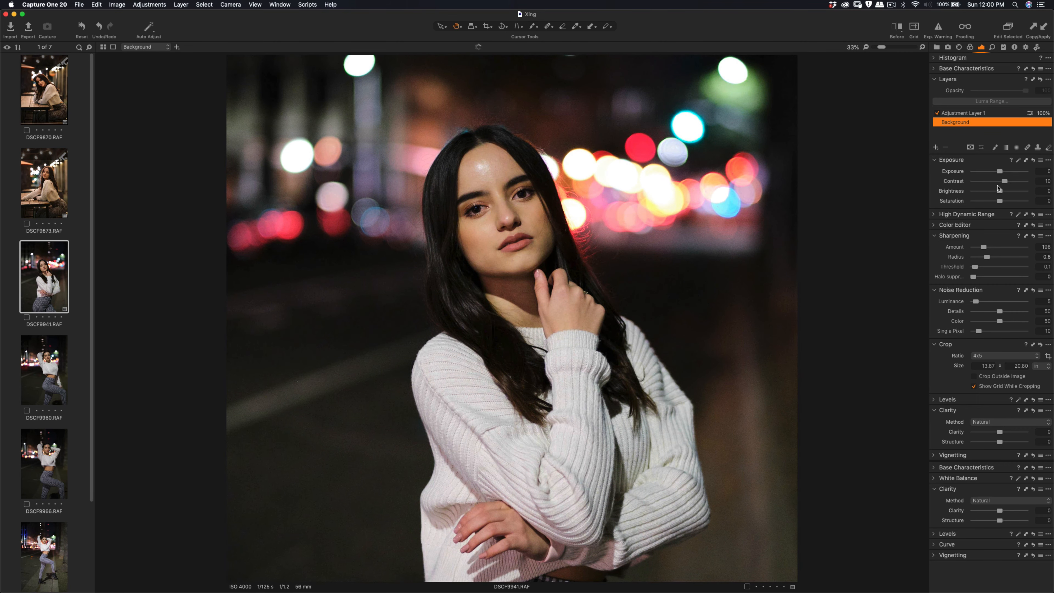
left_click(561, 255)
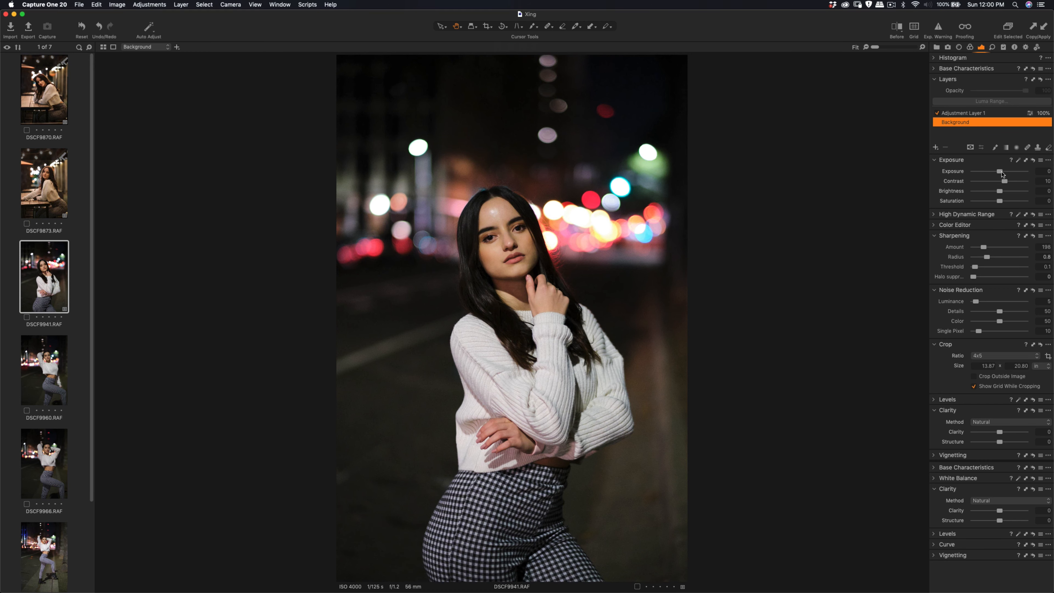
left_click_drag(1000, 174, 999, 175)
left_click_drag(1001, 192, 999, 194)
Step: Strongly desaturate the yellows and set the blue saturation to -18.9 in the Color Editor
left_click(937, 225)
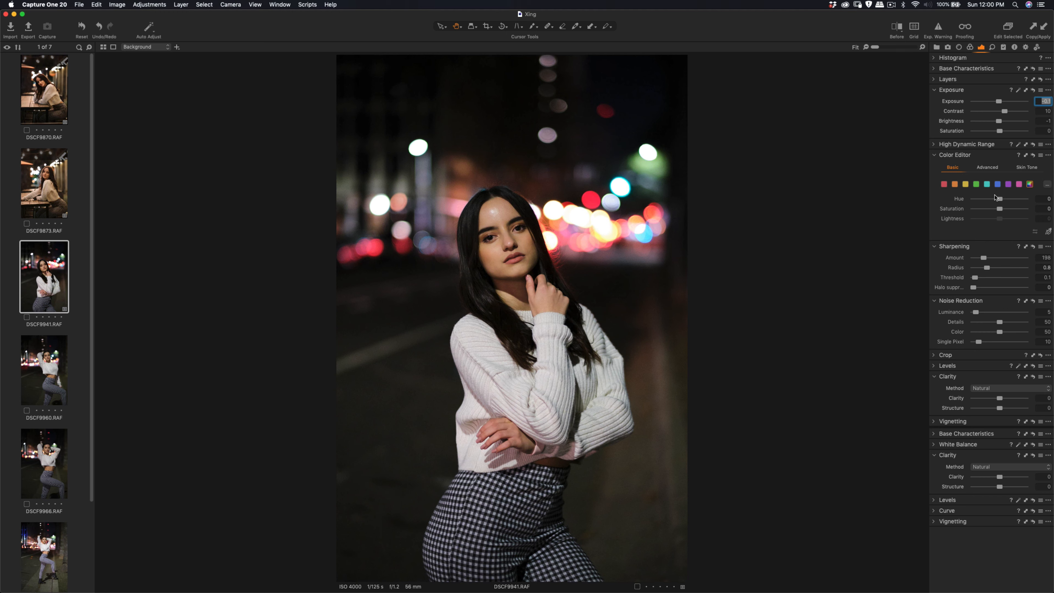
left_click(965, 185)
left_click_drag(1000, 210, 981, 215)
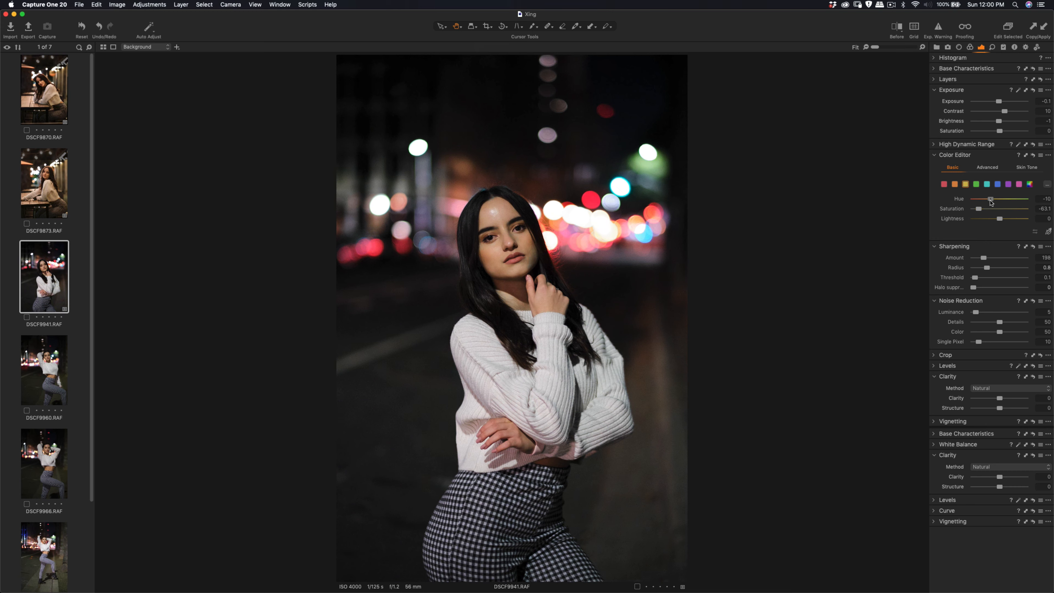
left_click_drag(980, 212, 976, 213)
left_click(997, 185)
mouse_move(1000, 210)
left_mouse_down()
mouse_move(982, 211)
mouse_move(993, 213)
left_mouse_up()
Step: Crop the photo to about 13.5 x 16.9 in around the woman, cutting away the dark area above her head
left_click(488, 27)
left_click_drag(682, 59, 682, 134)
mouse_move(573, 203)
left_mouse_down()
mouse_move(593, 194)
mouse_move(593, 203)
left_mouse_up()
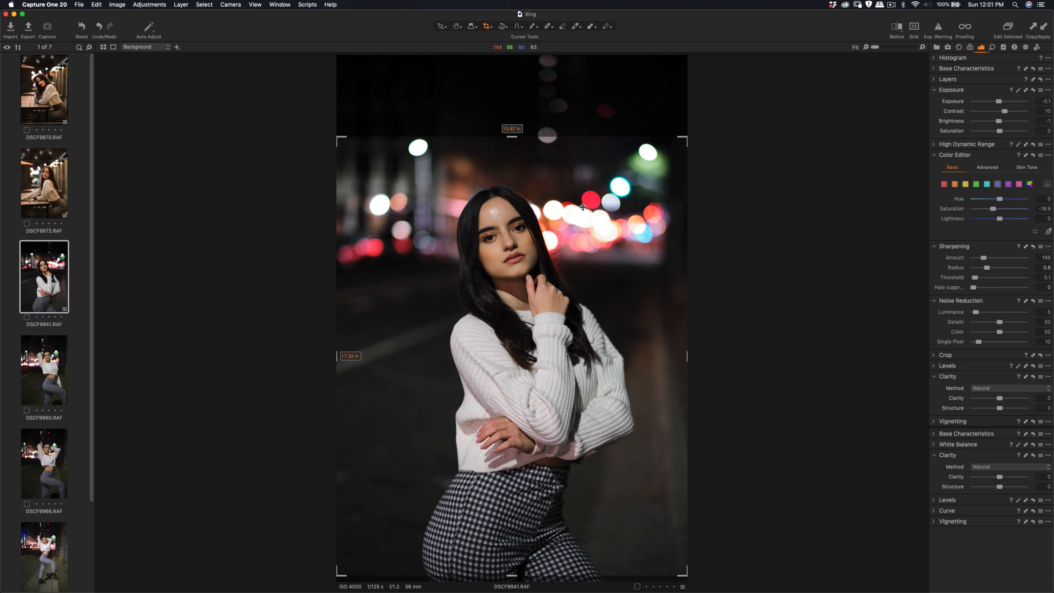
left_click_drag(339, 139, 347, 150)
left_click_drag(397, 184, 394, 183)
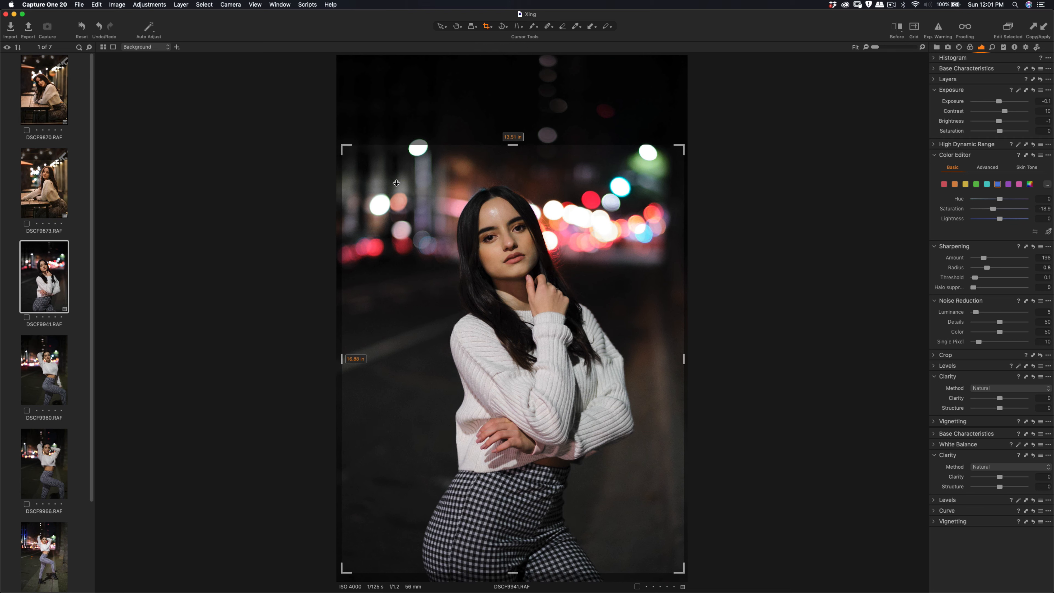
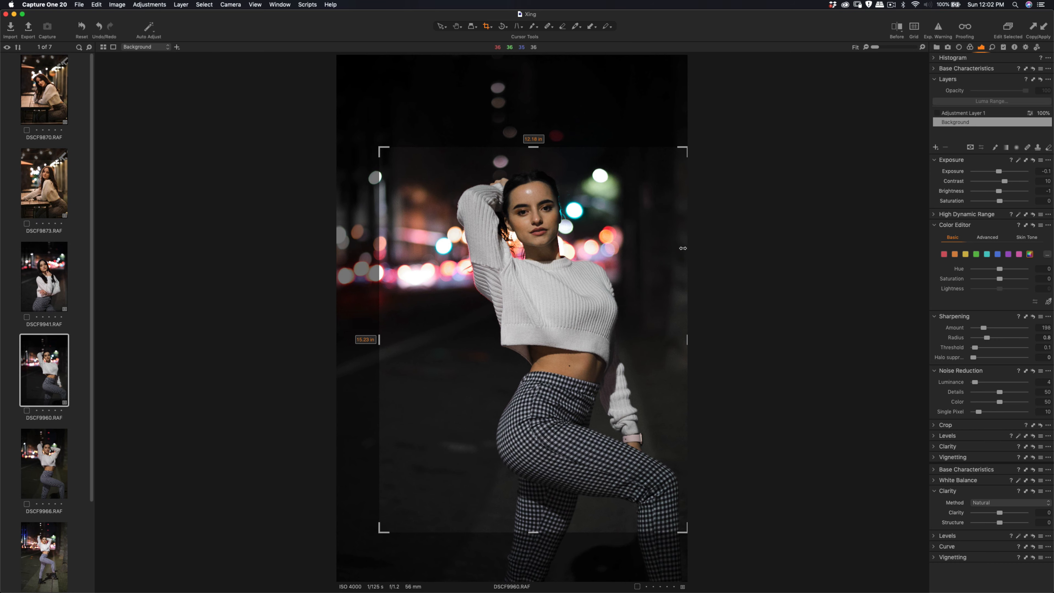
Step: Finish the crop of DSCF9960.RAF and enlarge the woman's face
key("h")
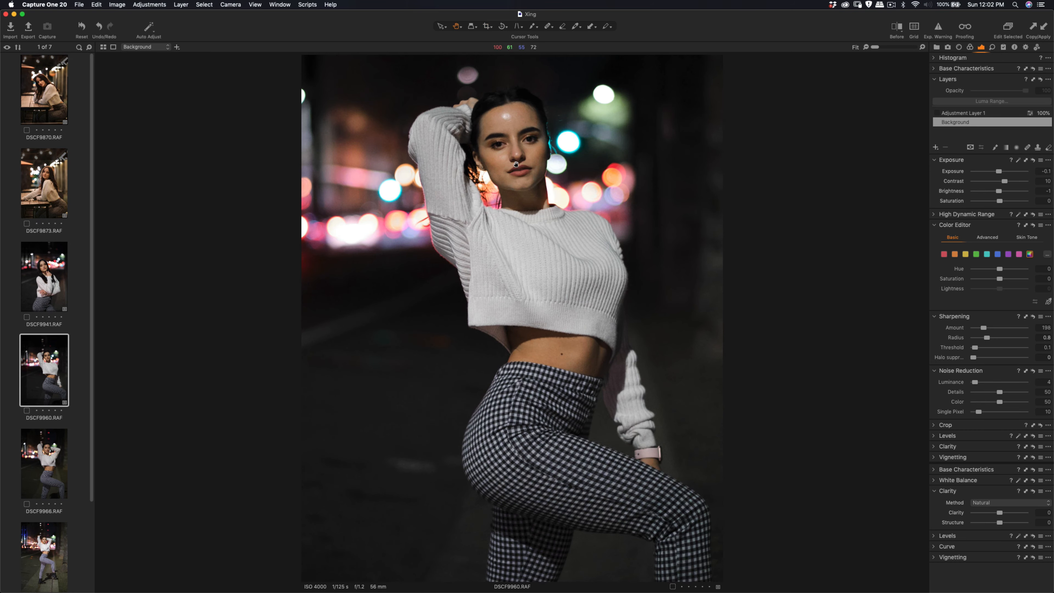
left_click(511, 149)
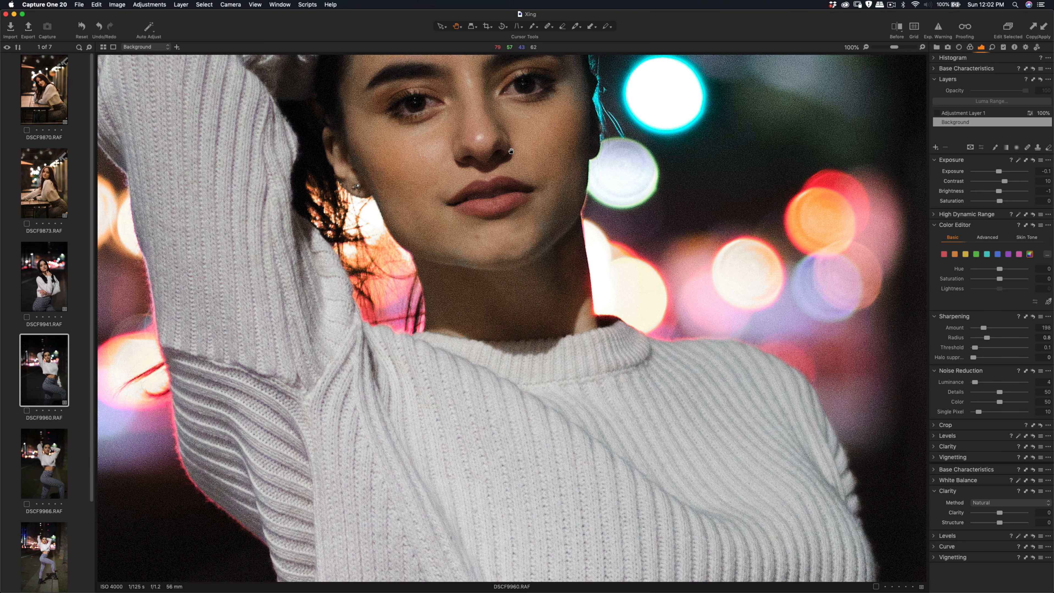
scroll(512, 150, "up", 5)
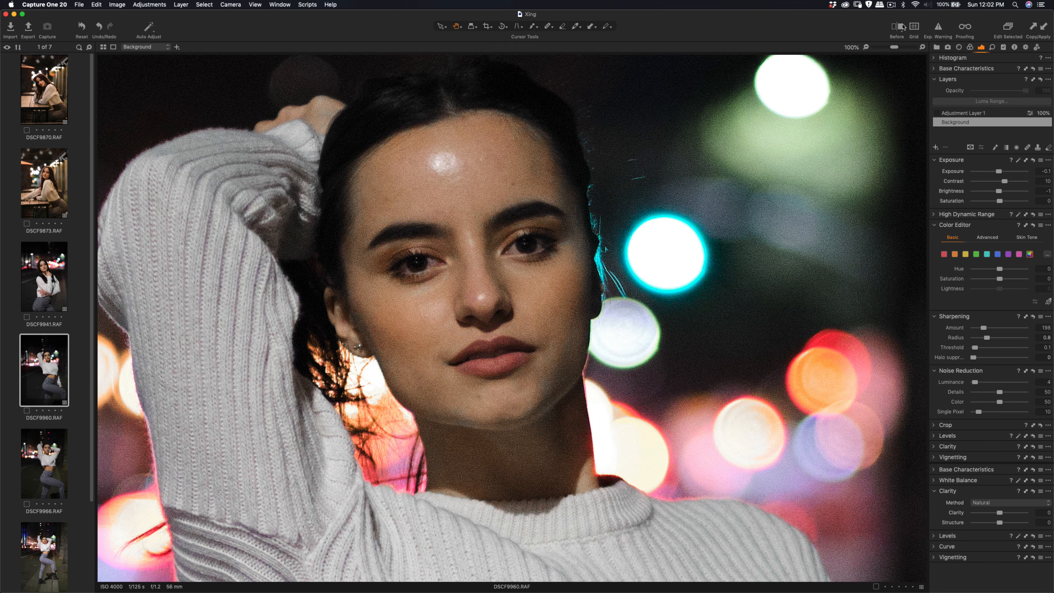
Step: Compare DSCF9960.RAF with its unedited version in a split view, on the face and on the whole photo
left_click(901, 27)
left_click_drag(514, 318, 307, 318)
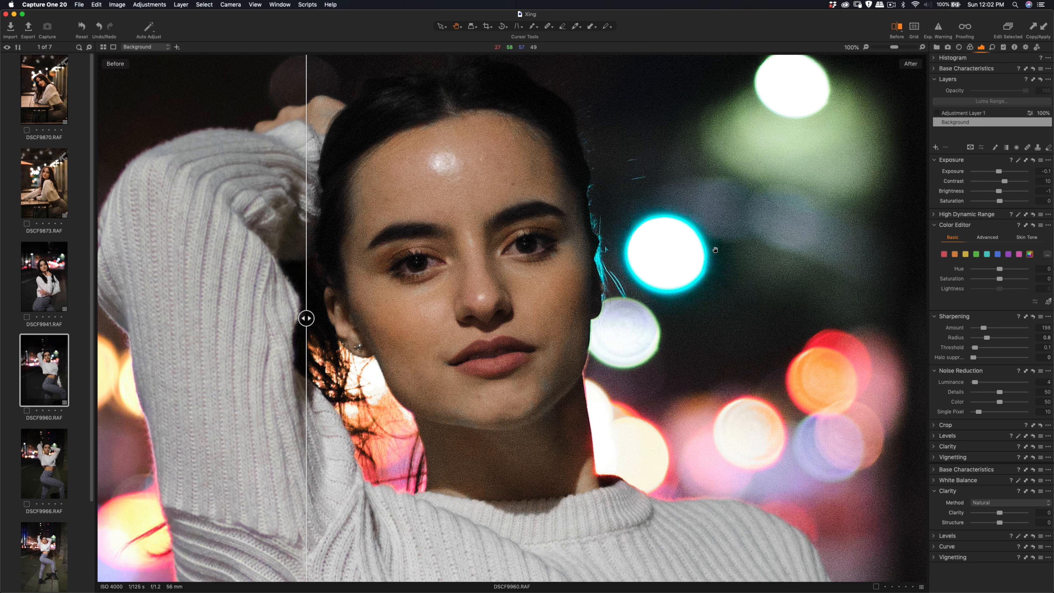
key("super+0")
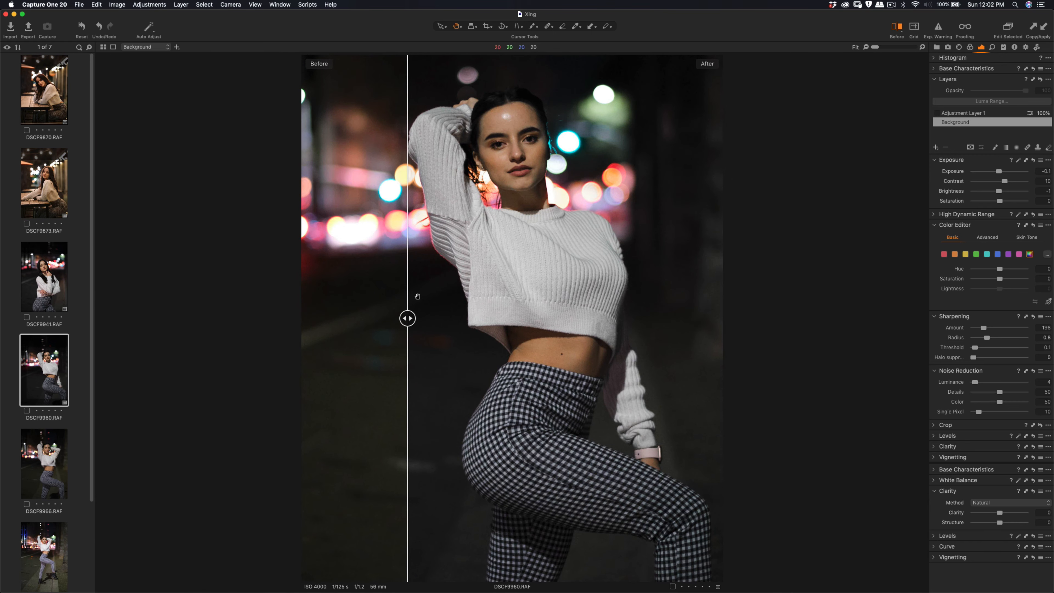
left_click_drag(404, 319, 367, 319)
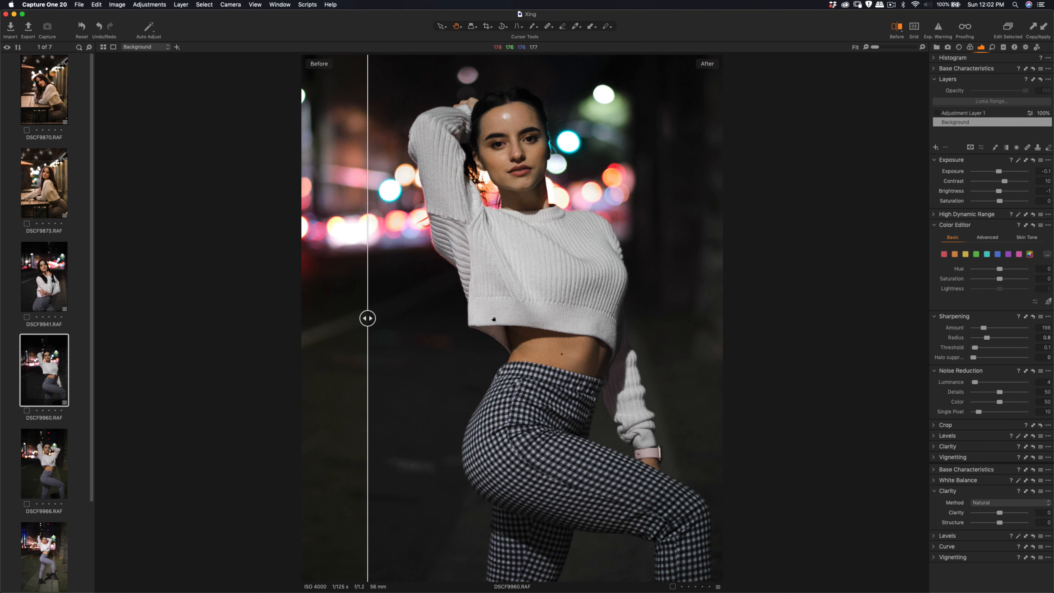
left_click_drag(367, 318, 285, 323)
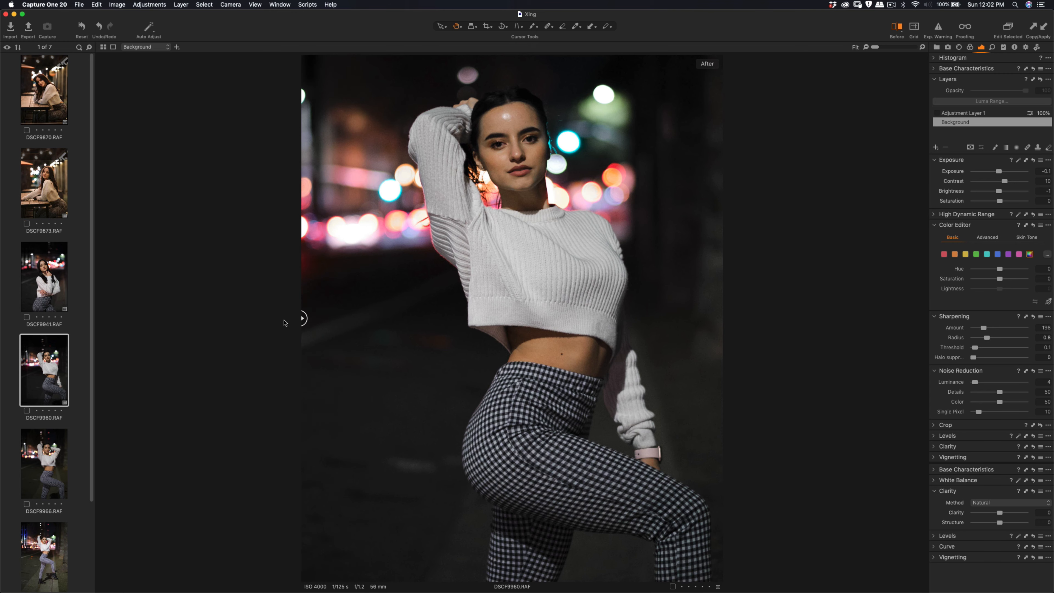
Step: Apply the copied adjustments to DSCF9966.RAF and set exposure to 0.21, contrast to 14, brightness to -2 and highlight to -26
left_click(46, 468)
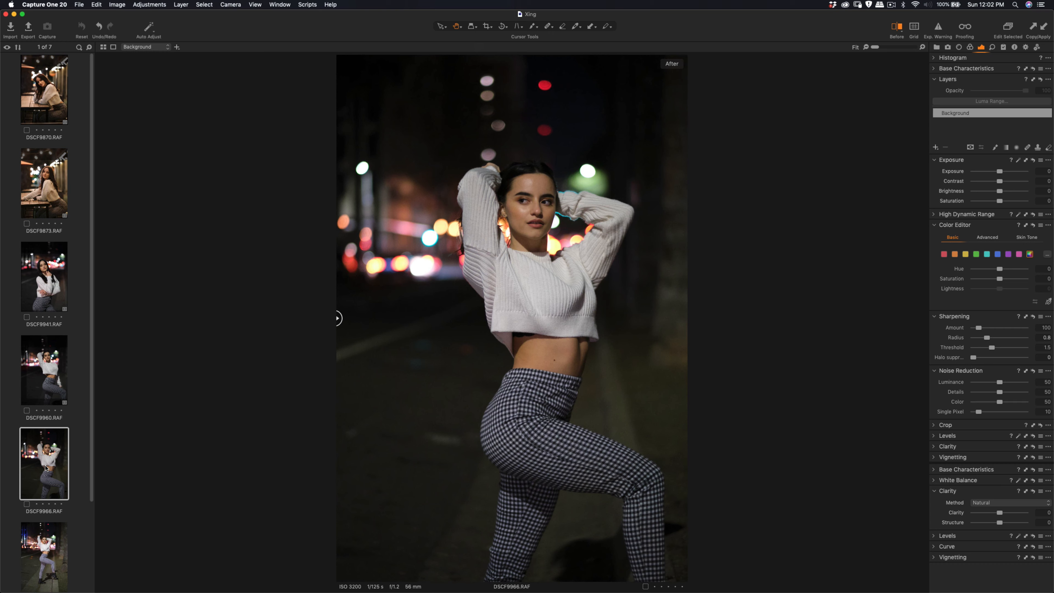
left_click(1045, 27)
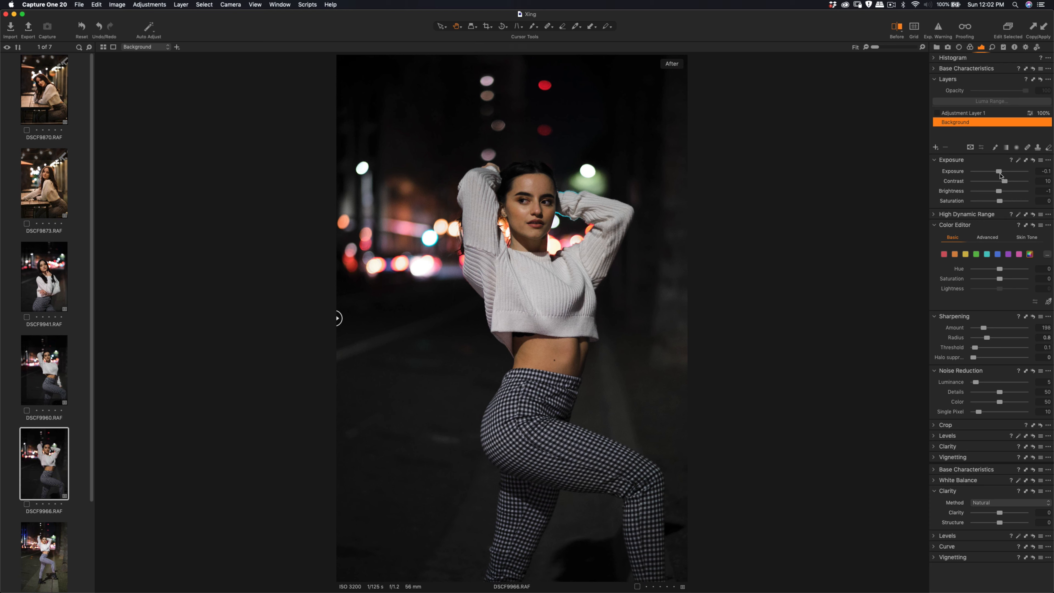
left_click_drag(1000, 174, 1003, 172)
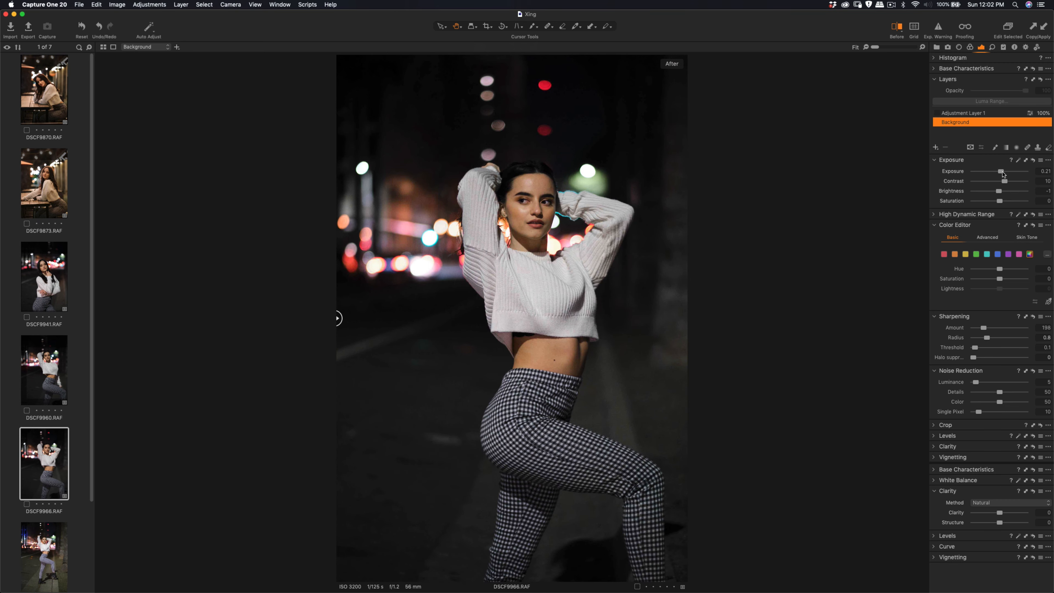
left_click_drag(1000, 192, 1001, 193)
left_click(940, 214)
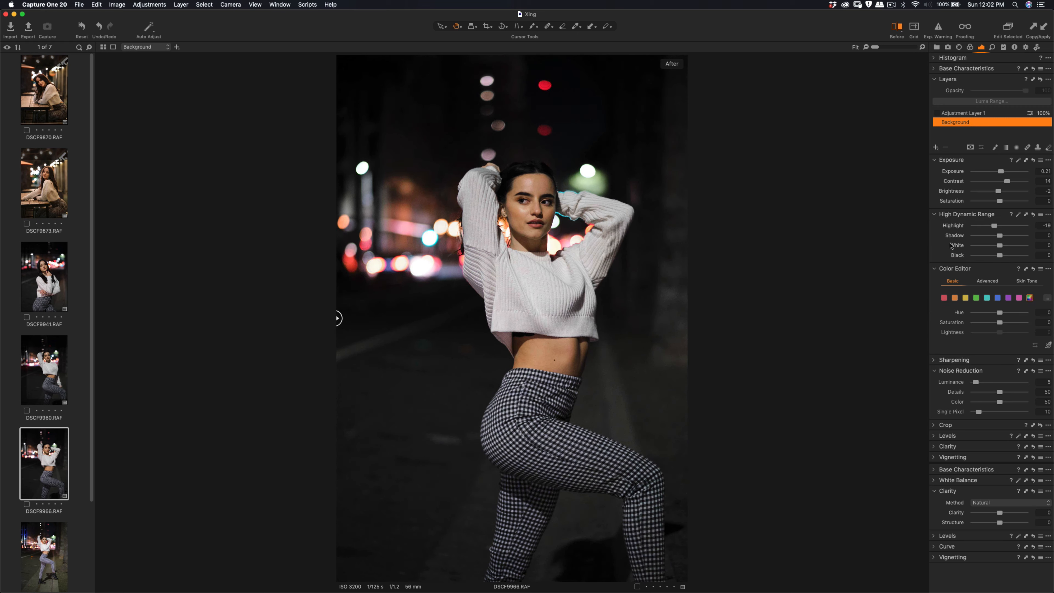
left_click_drag(994, 226, 993, 226)
Step: Crop DSCF9966.RAF to about 12.1 x 15.1 in around the woman and apply the crop
left_click(488, 26)
left_click_drag(674, 71, 670, 85)
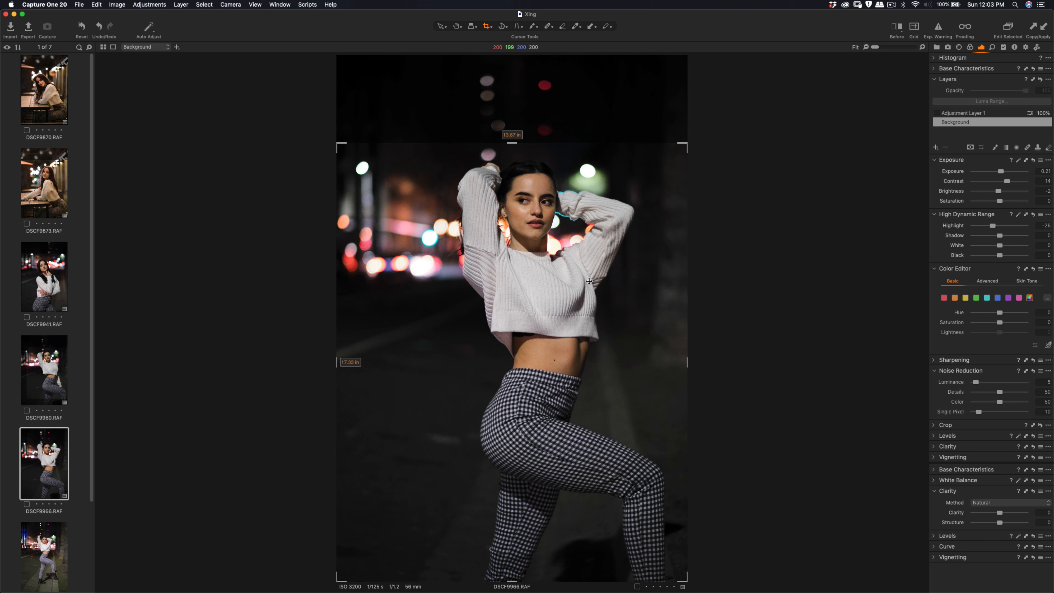
left_click_drag(355, 508, 354, 488)
left_click_drag(337, 562, 444, 505)
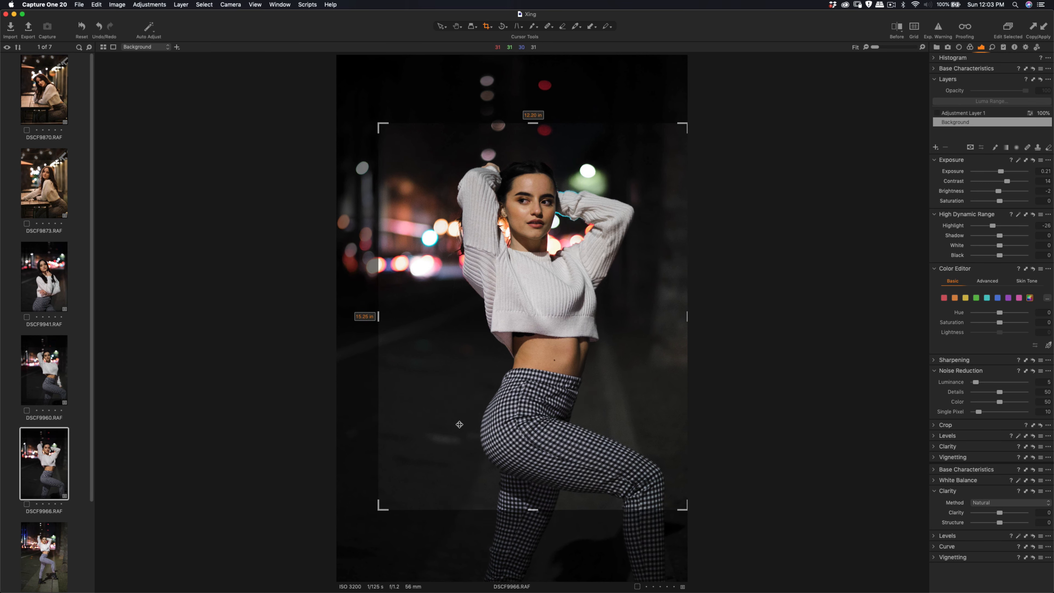
mouse_move(460, 421)
left_mouse_down()
mouse_move(462, 435)
mouse_move(465, 426)
left_mouse_up()
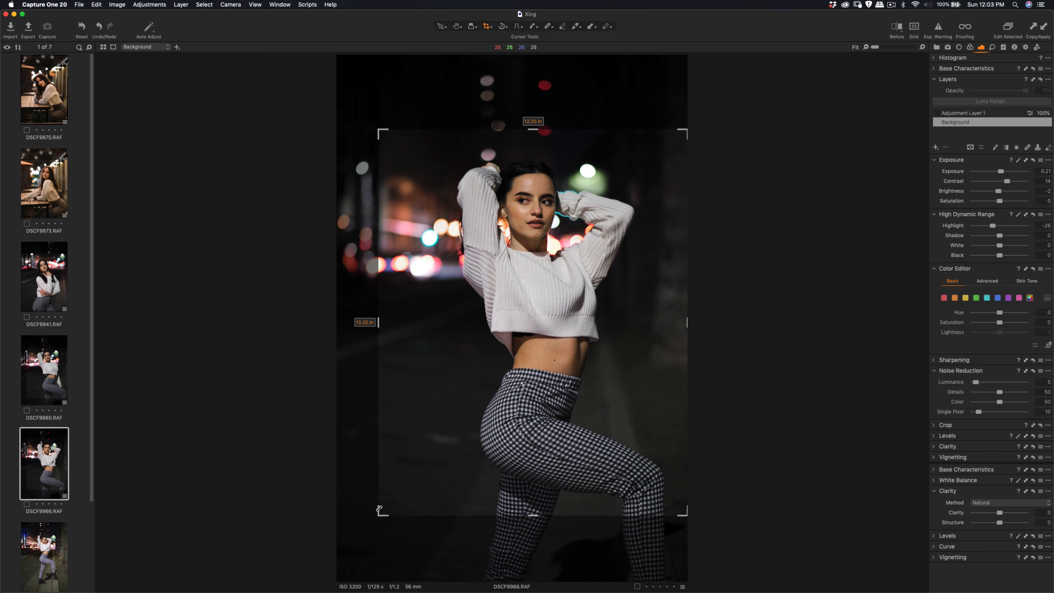
left_click_drag(388, 513, 392, 508)
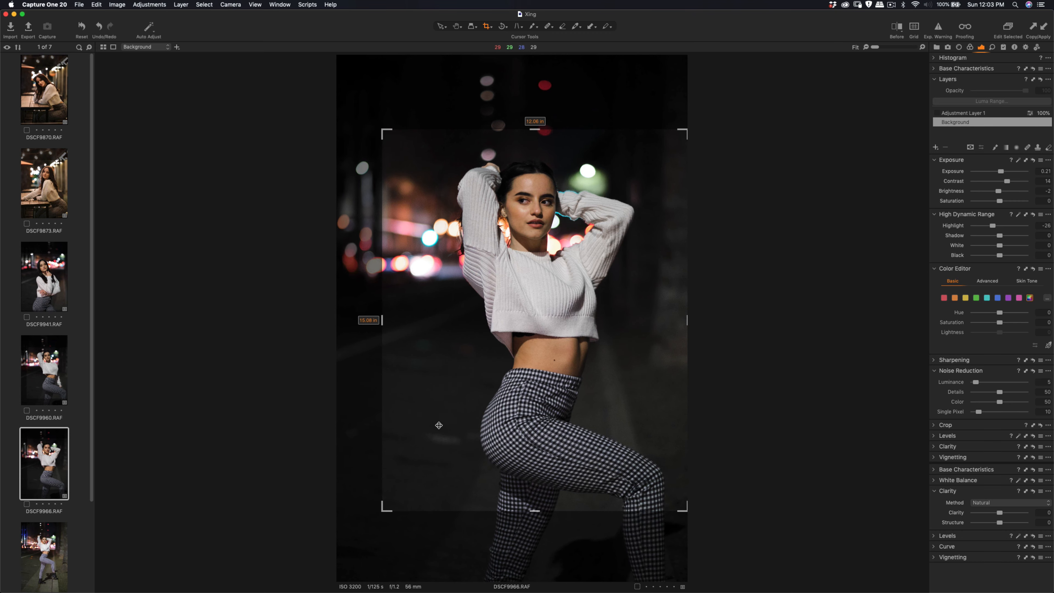
key("h")
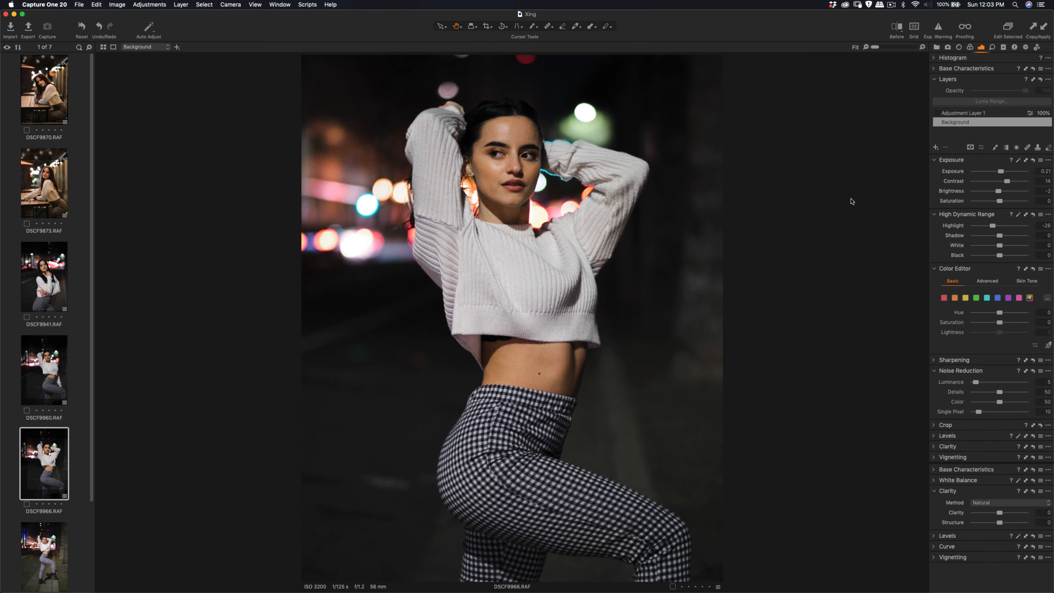
Step: Compare DSCF9966.RAF with its unedited version in a split view, on the face and at 50% zoom
left_click(897, 27)
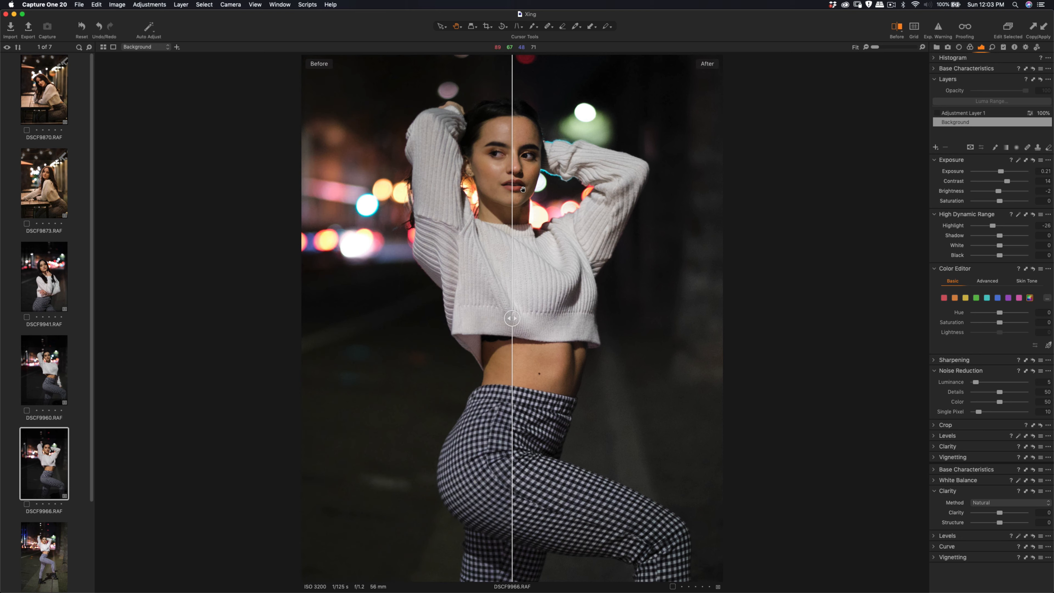
left_click_drag(515, 318, 421, 317)
left_click(496, 163)
left_click(498, 162)
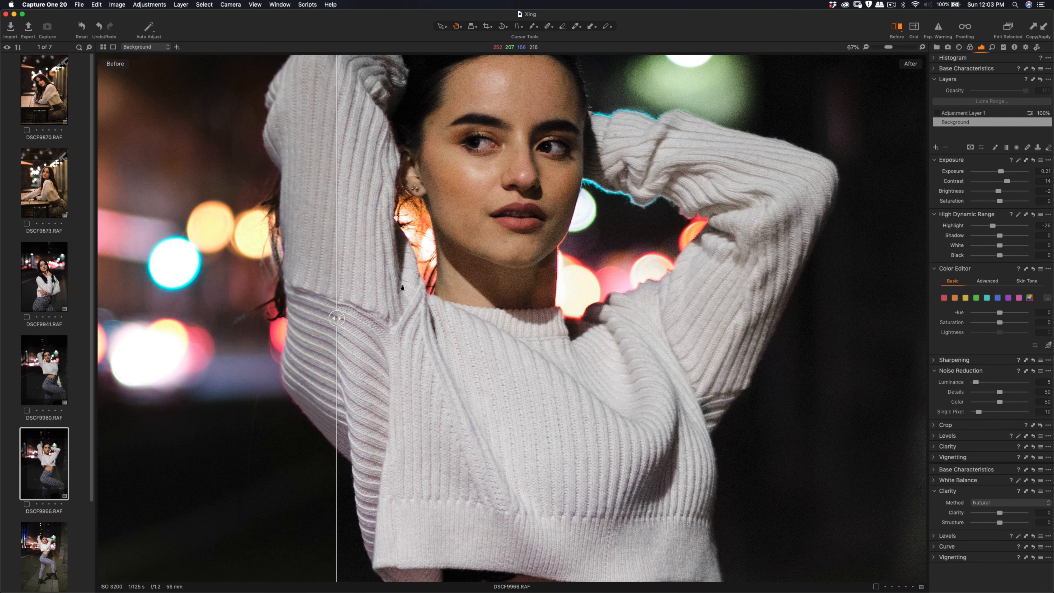
left_click_drag(337, 318, 691, 318)
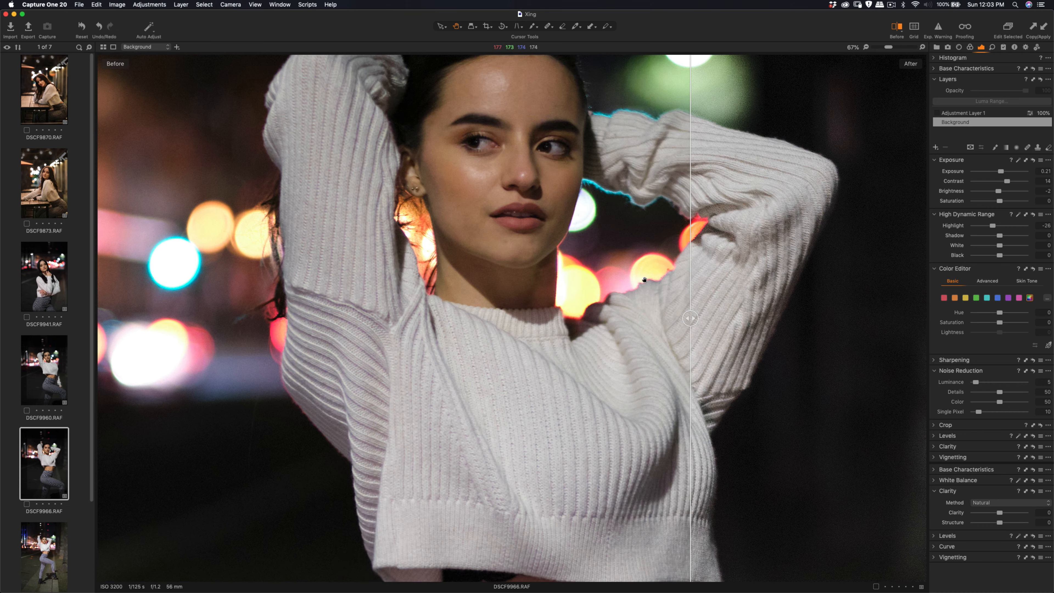
left_click(644, 280)
left_click(640, 278)
key("super+minus")
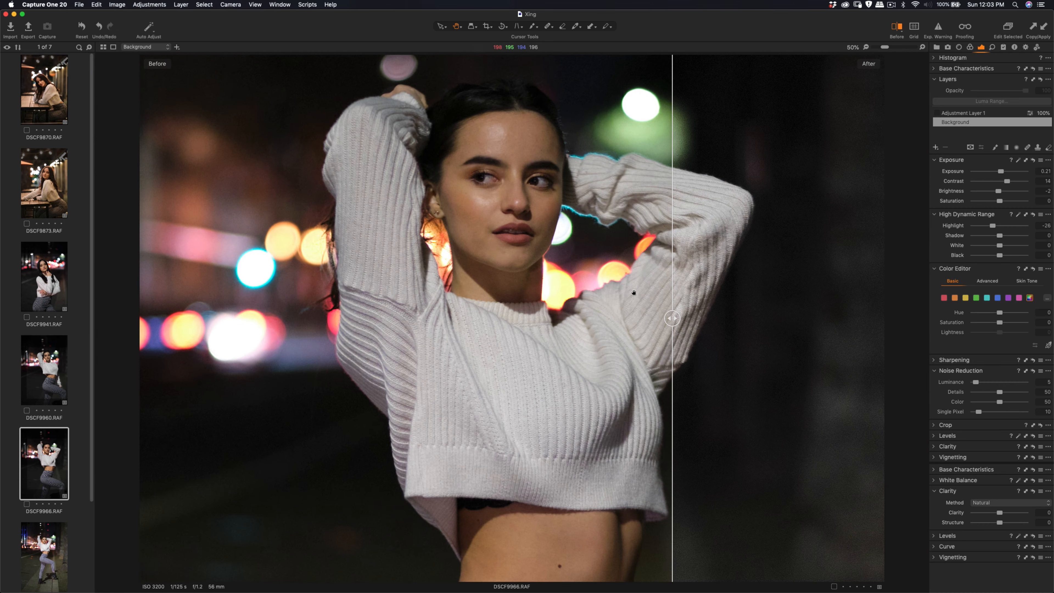
left_click_drag(672, 318, 222, 321)
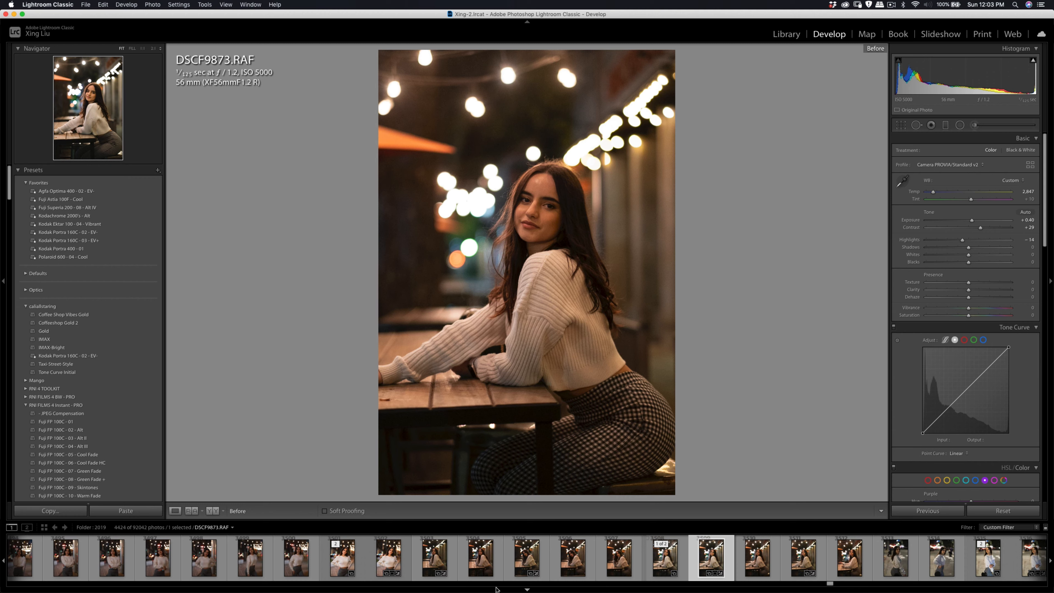
Step: Switch to Lightroom Classic, open DSCF9960.RAF and enlarge the woman's face to inspect its noise and skin detail
left_click_drag(832, 583, 854, 585)
left_click(621, 562)
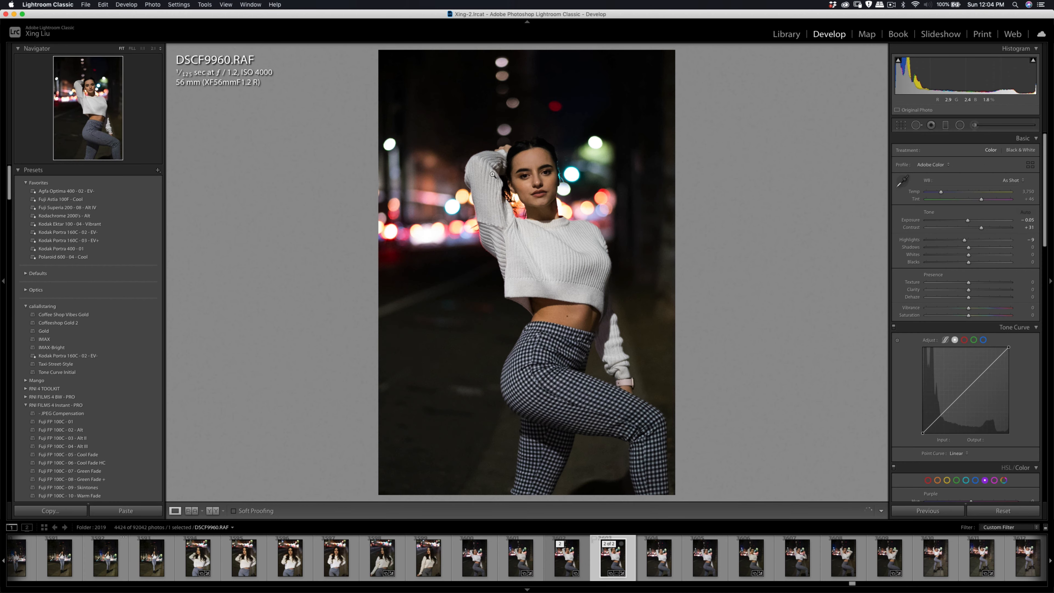
left_click(528, 176)
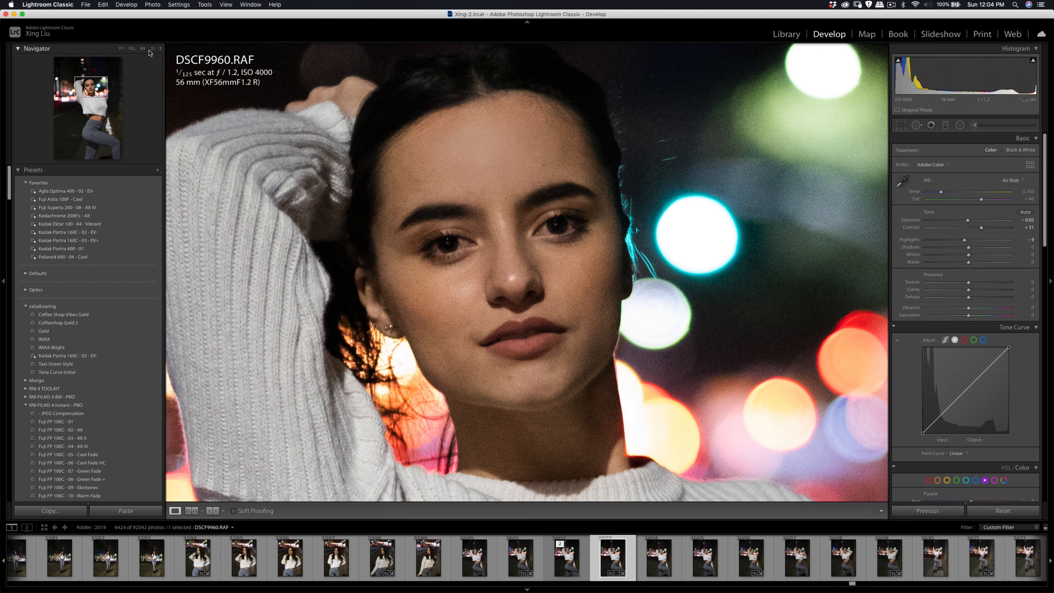
left_click(153, 48)
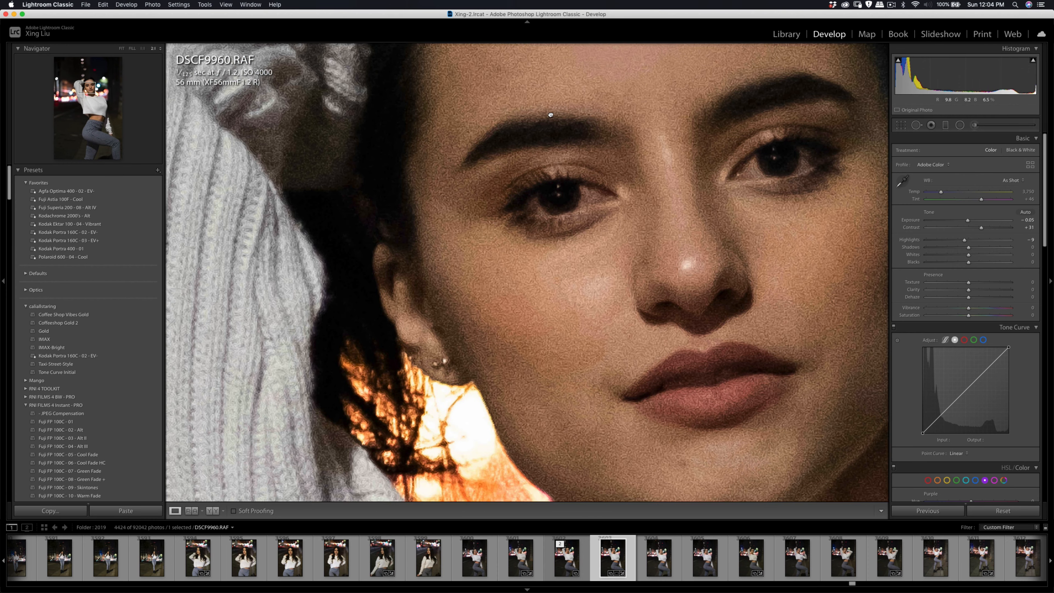
left_click_drag(551, 115, 518, 96)
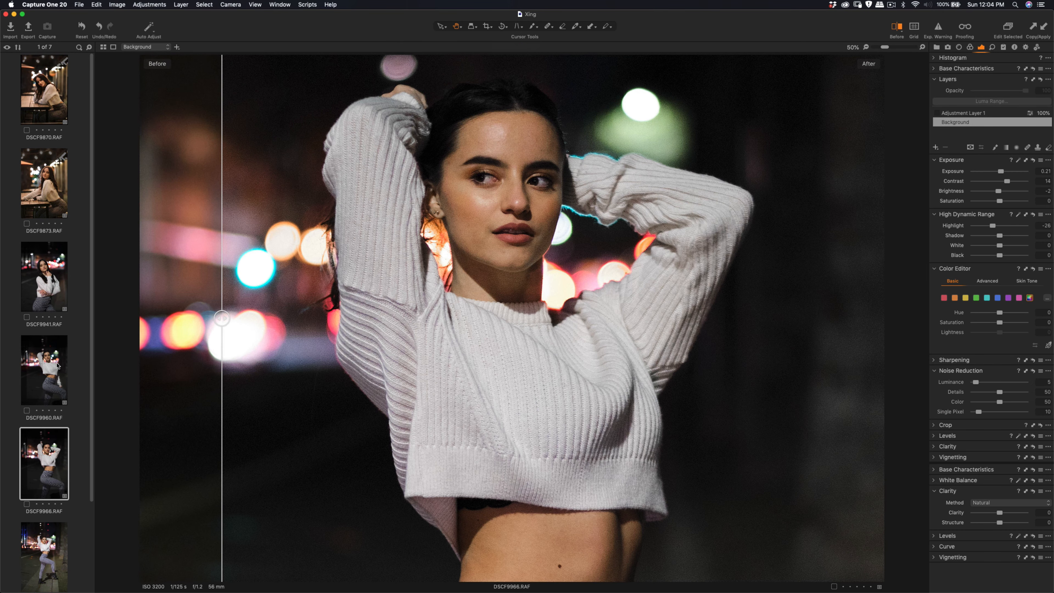
Step: Switch to Capture One, examine the grain on the woman's cheek in DSCF9960.RAF at 400%, and return to the whole photo
left_click(58, 366)
scroll(440, 265, "up", 5)
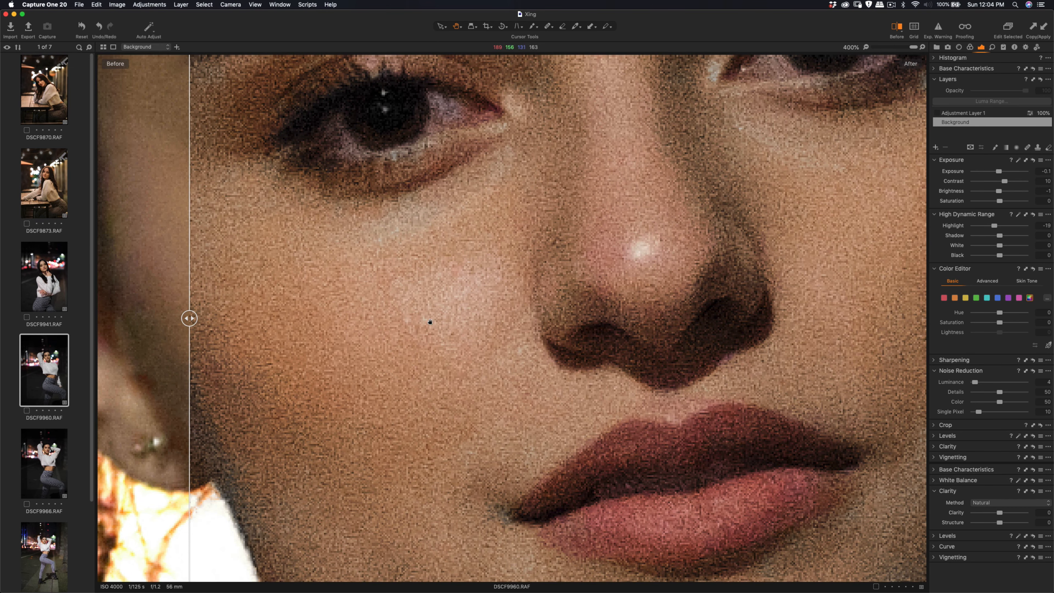
left_click_drag(428, 281, 523, 211)
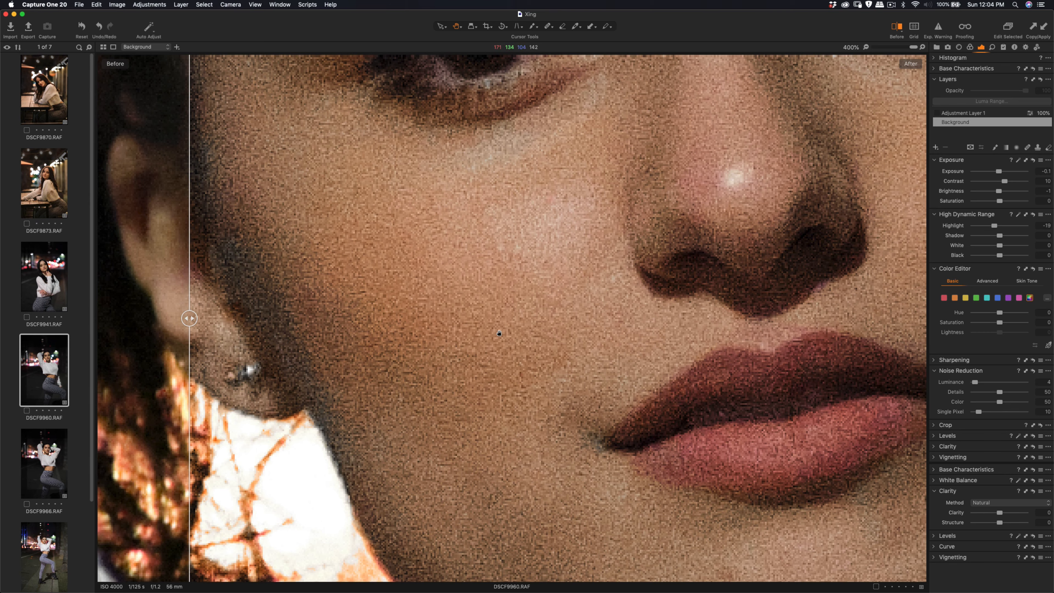
scroll(500, 333, "down", 2)
scroll(507, 307, "down", 2)
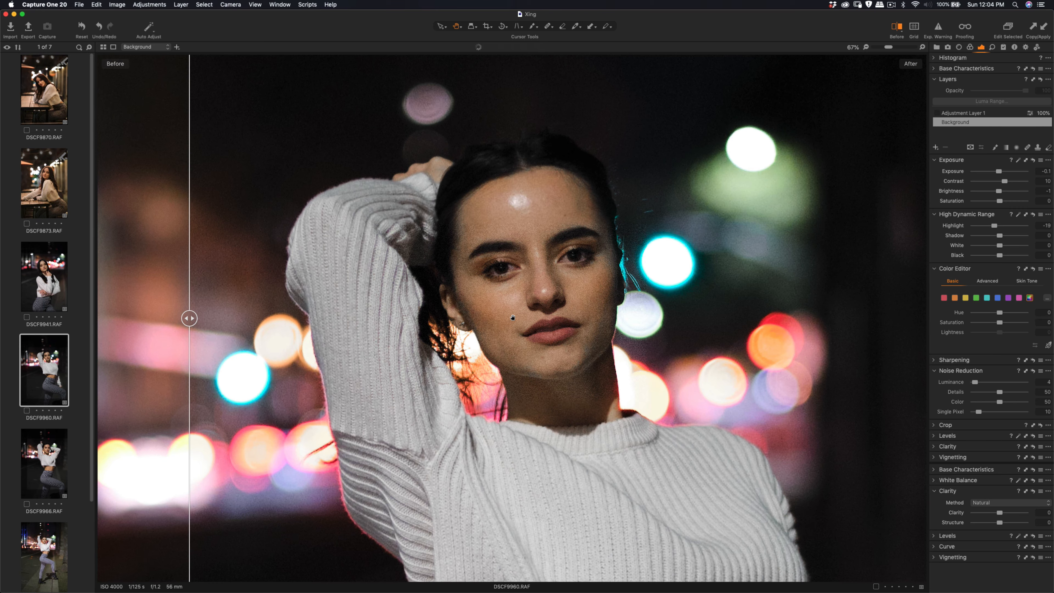
scroll(514, 317, "down", 2)
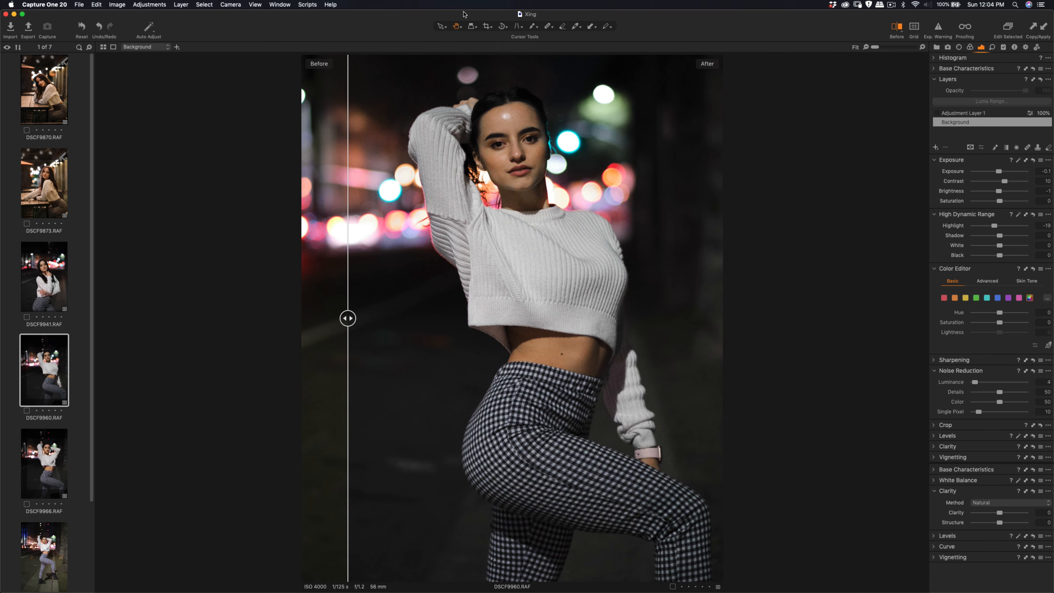
Step: Place the Capture One window below Lightroom's view of DSCF9960.RAF and compare the woman's eyes at 200%
left_click_drag(464, 14, 453, 306)
scroll(540, 427, "up", 2)
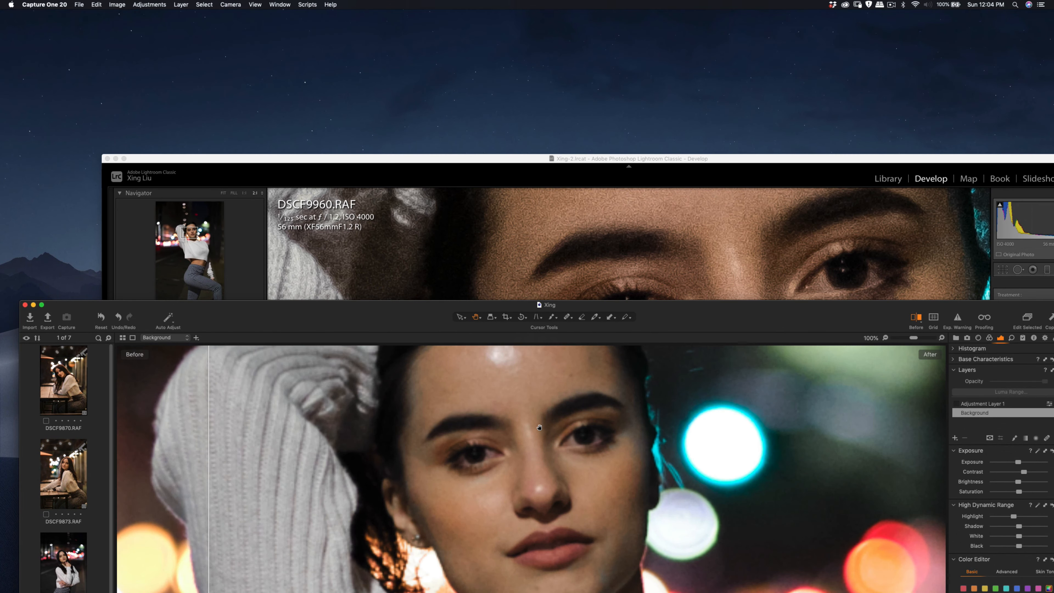
scroll(539, 426, "up", 1)
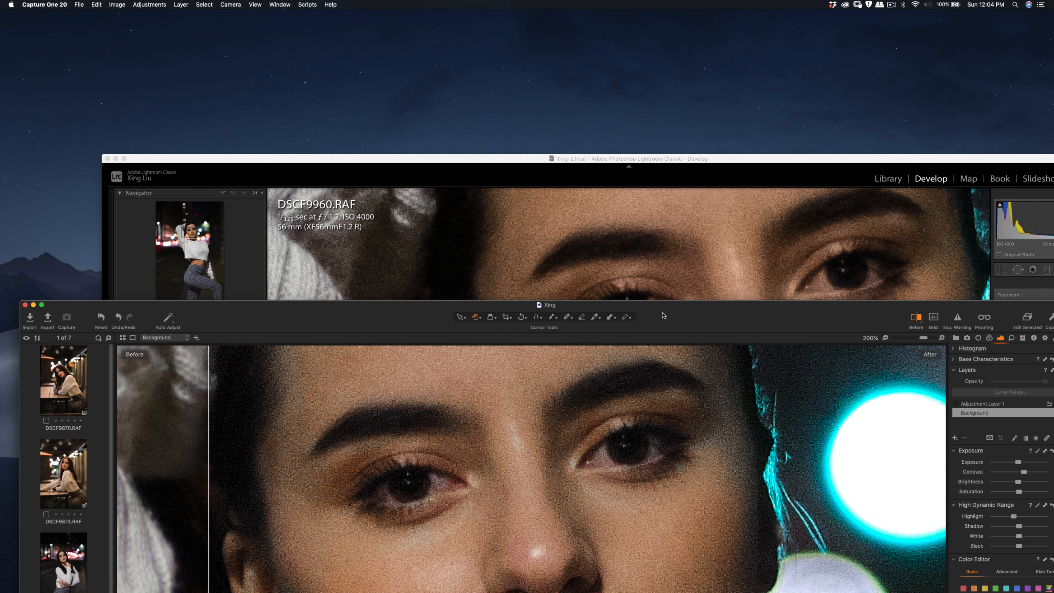
left_click_drag(665, 316, 907, 376)
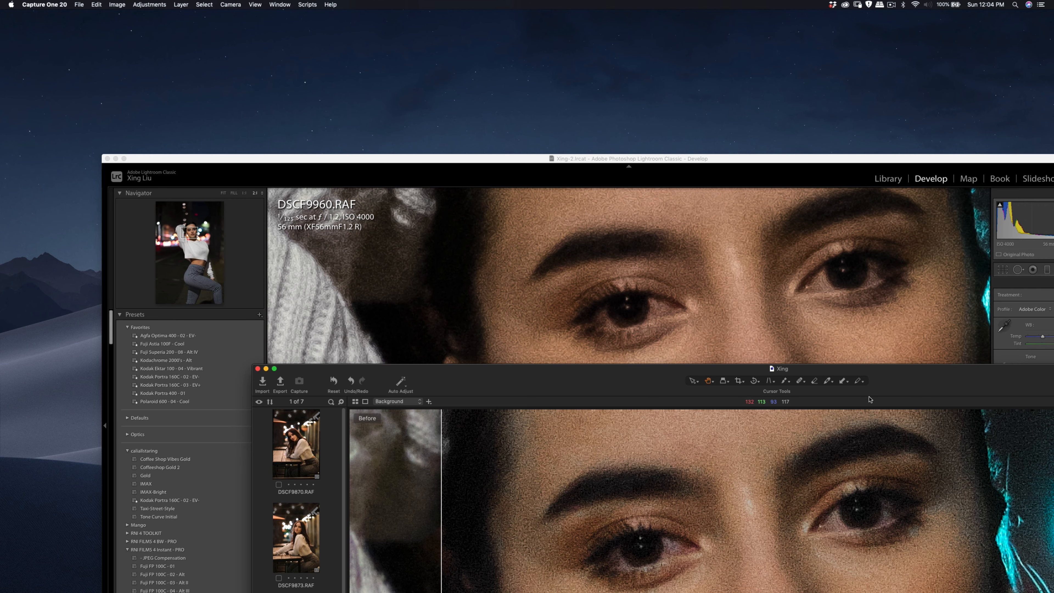
Step: Restore the Capture One window to the full screen and view all of DSCF9960.RAF in the split comparison
double_click(872, 368)
left_click_drag(639, 24, 643, 29)
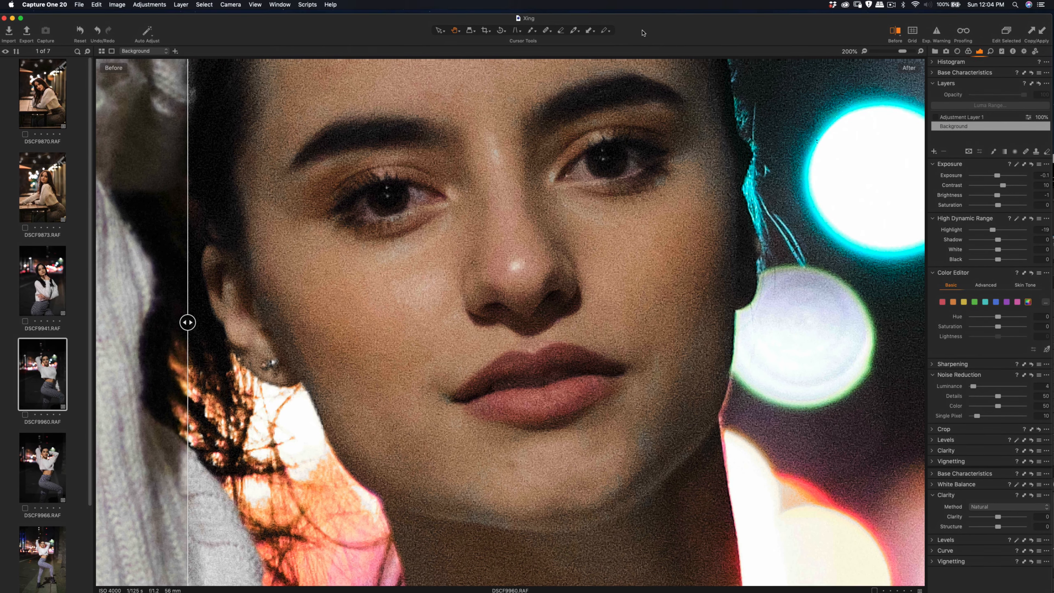
scroll(568, 214, "down", 5)
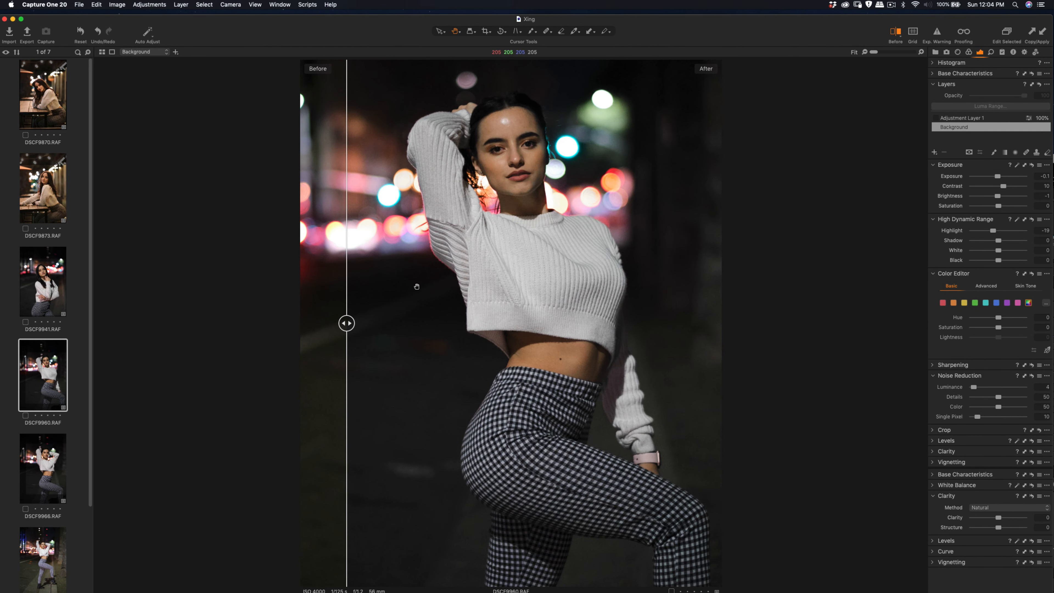
mouse_move(347, 323)
left_mouse_down()
mouse_move(588, 324)
mouse_move(329, 326)
mouse_move(344, 327)
left_mouse_up()
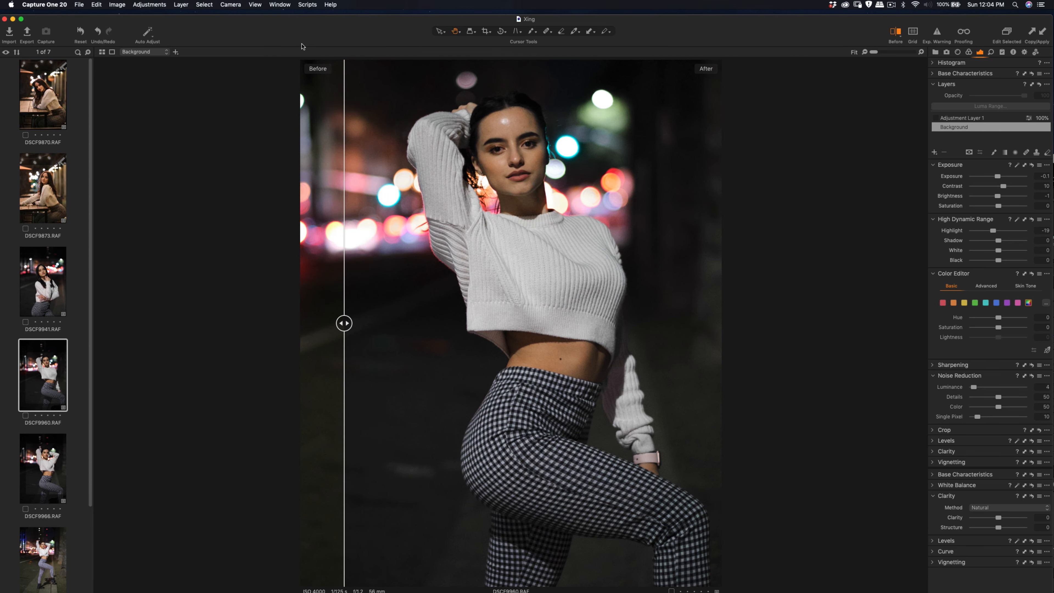
Step: Bring the Lightroom Classic window forward and inspect the enlarged face, hair and chin in DSCF9960.RAF
left_click_drag(303, 39, 316, 258)
left_click_drag(364, 154, 252, 14)
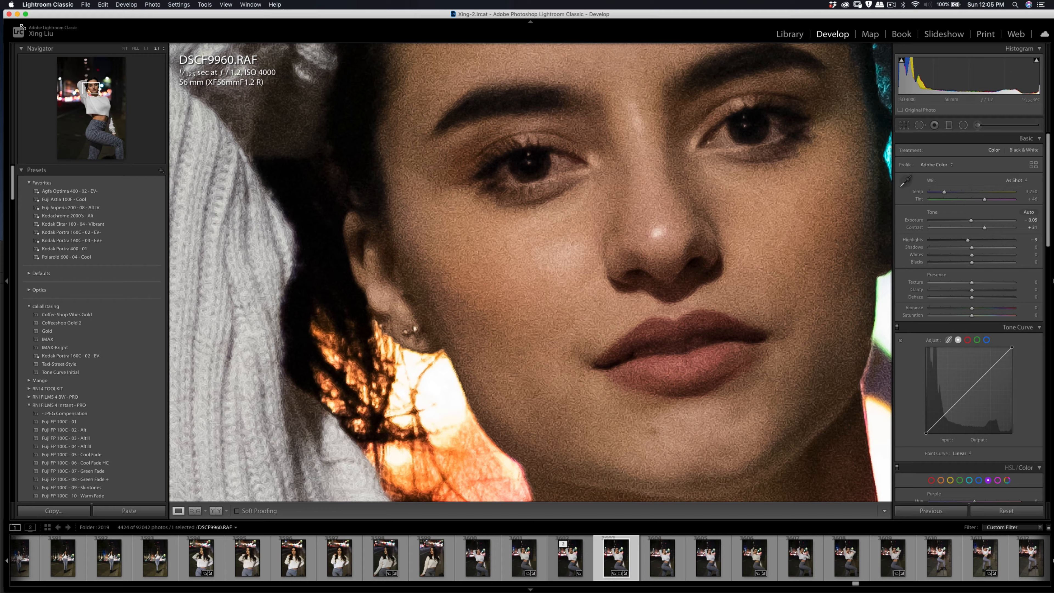
left_click(25, 13)
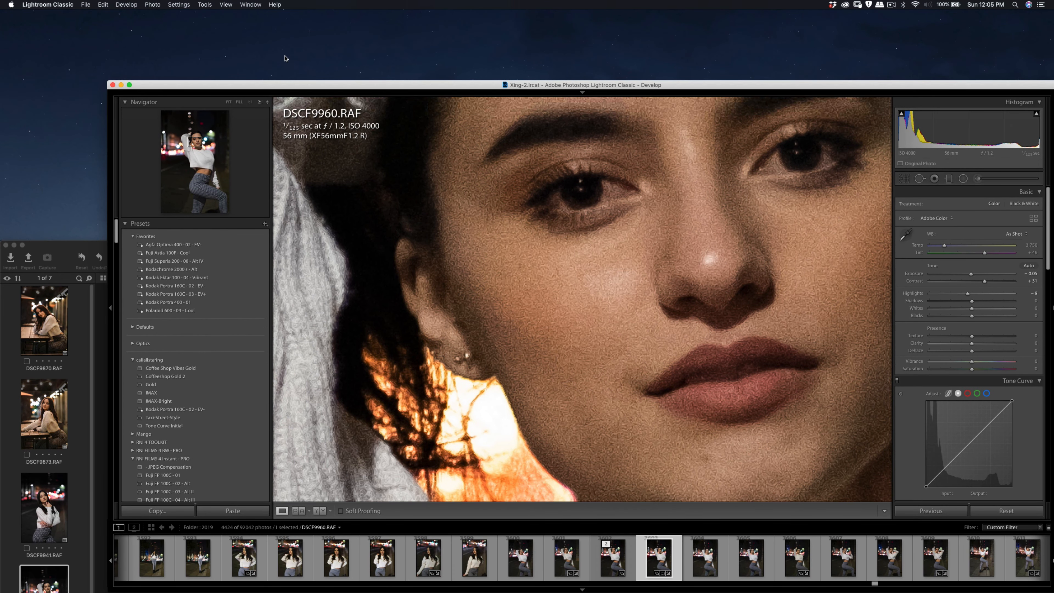
left_click_drag(379, 87, 279, 37)
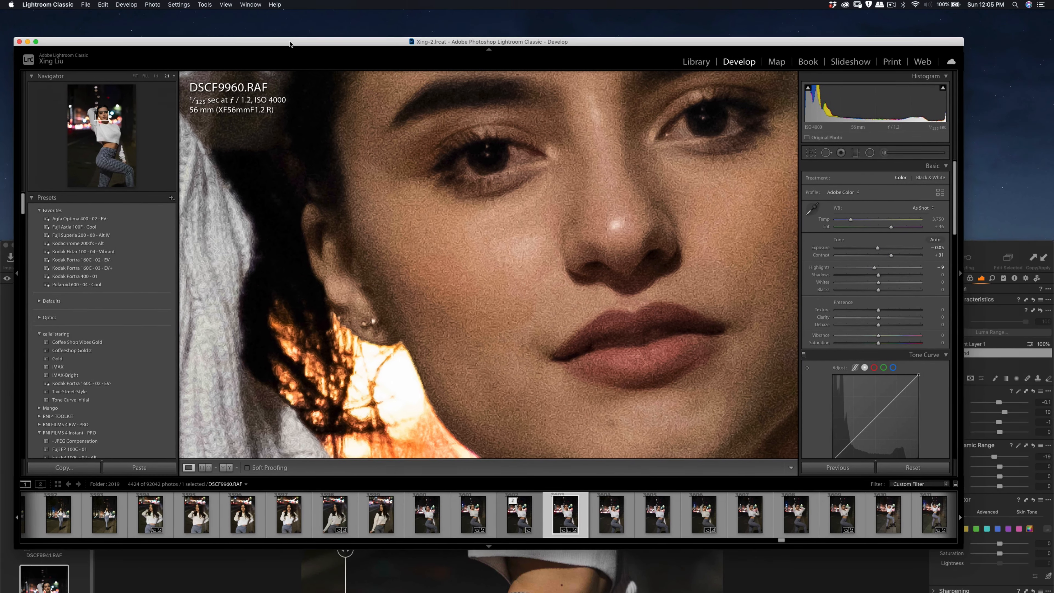
scroll(428, 222, "down", 5)
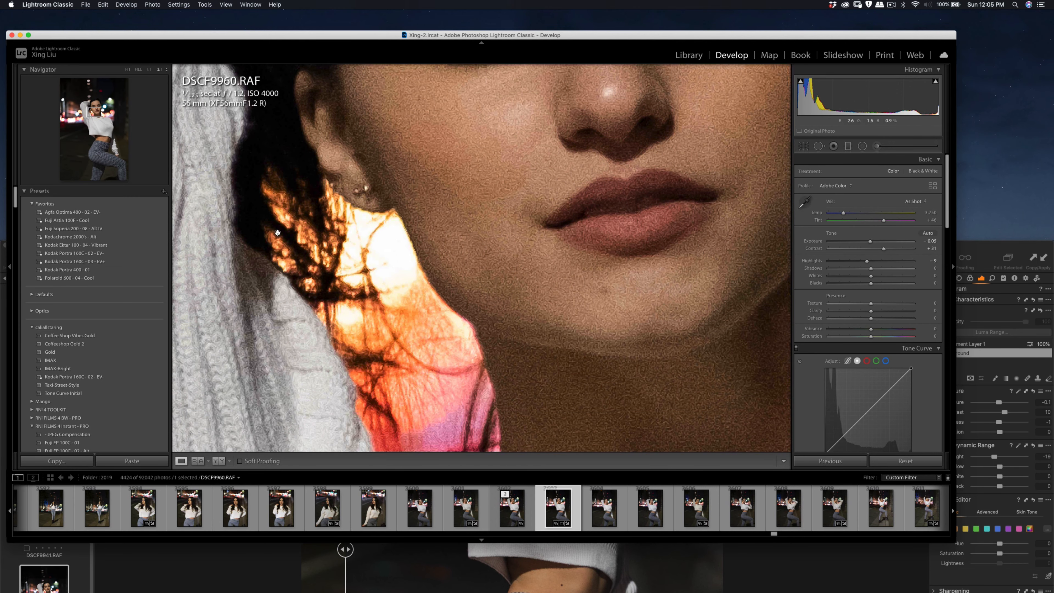
scroll(572, 269, "up", 5)
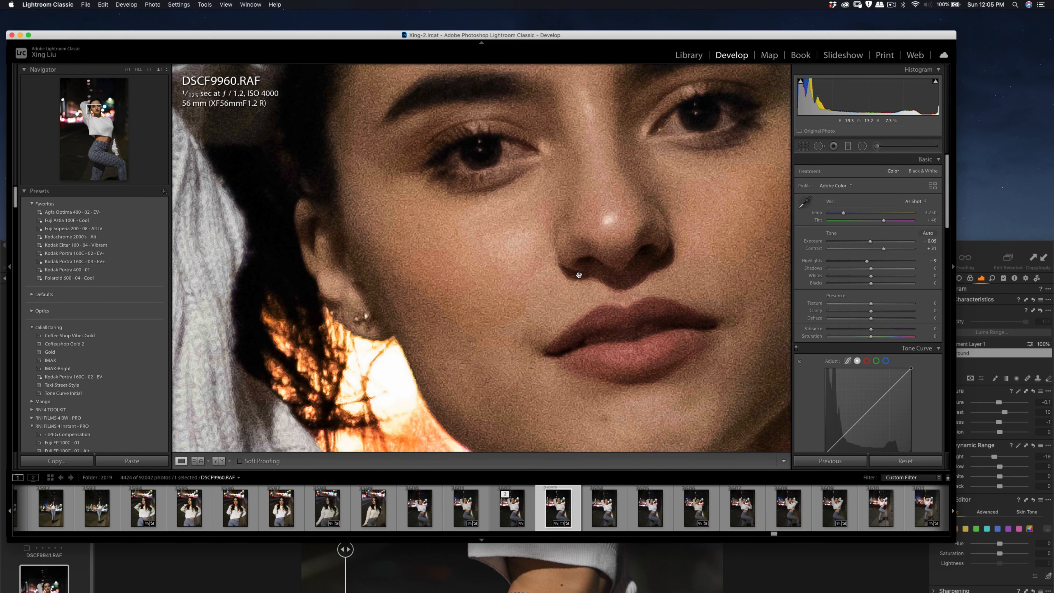
Step: Put Lightroom Classic away, return to Capture One at full size and shift the before/after divider on DSCF9960.RAF
left_click(20, 35)
left_click_drag(403, 236, 402, 3)
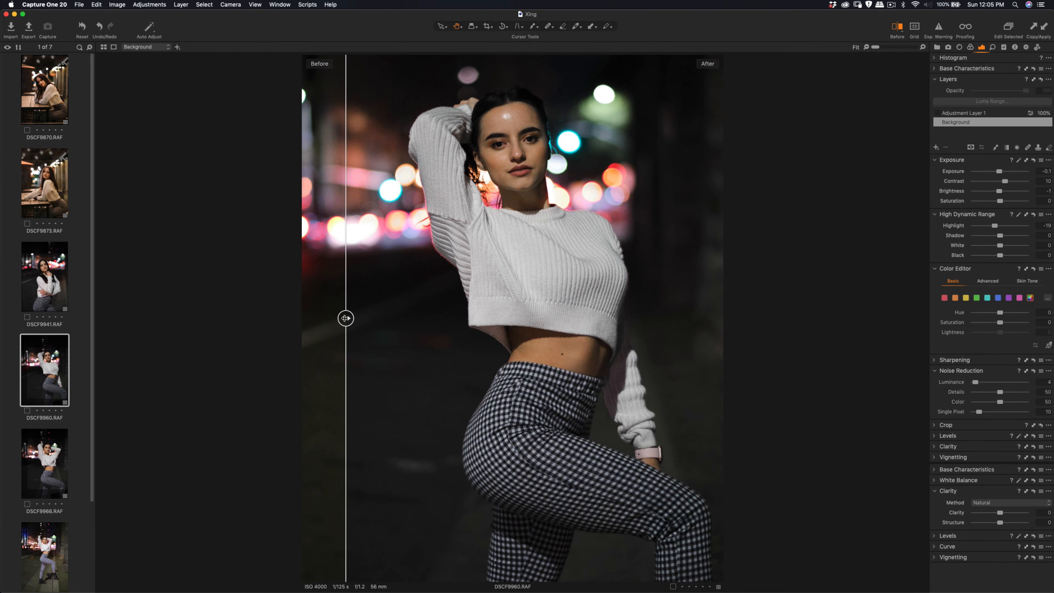
left_click_drag(346, 318, 375, 324)
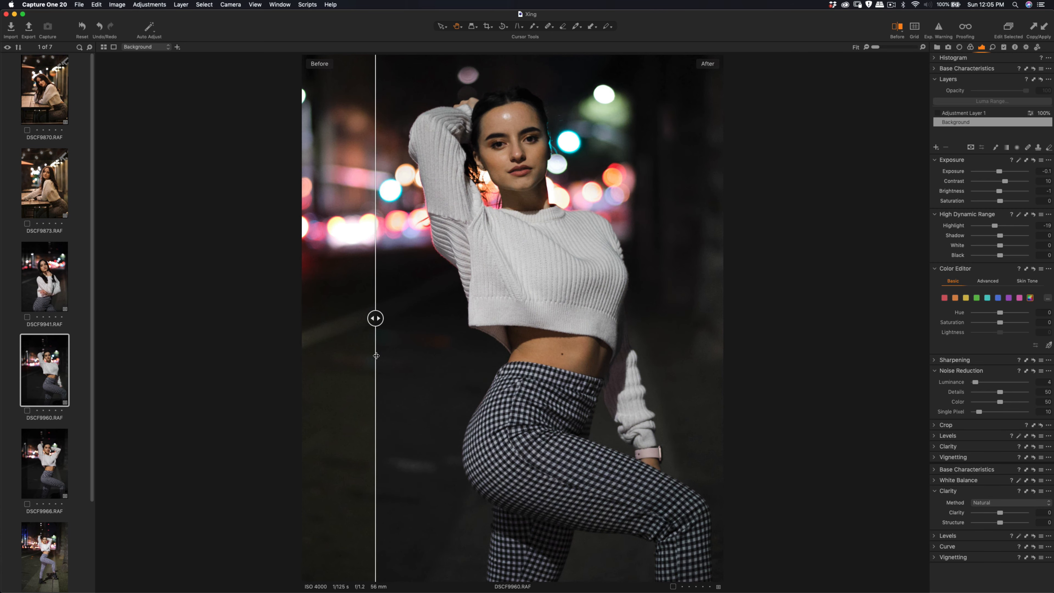
Step: Compare DSCF9941.RAF with its unedited version in the split view, on the whole photo and on the face at 100%
left_click(33, 287)
left_click_drag(372, 319, 412, 332)
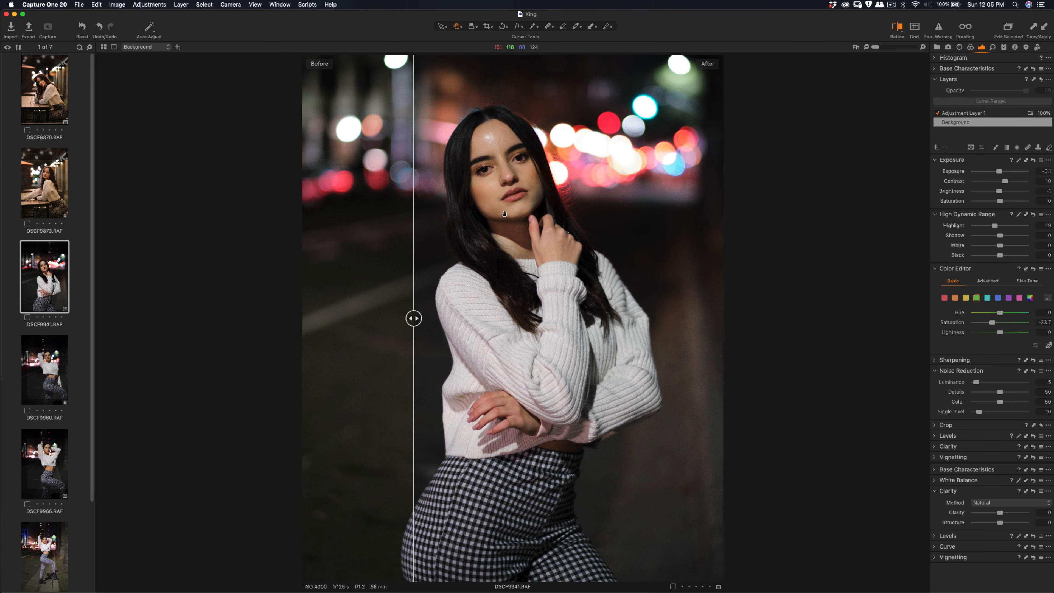
left_click(494, 163)
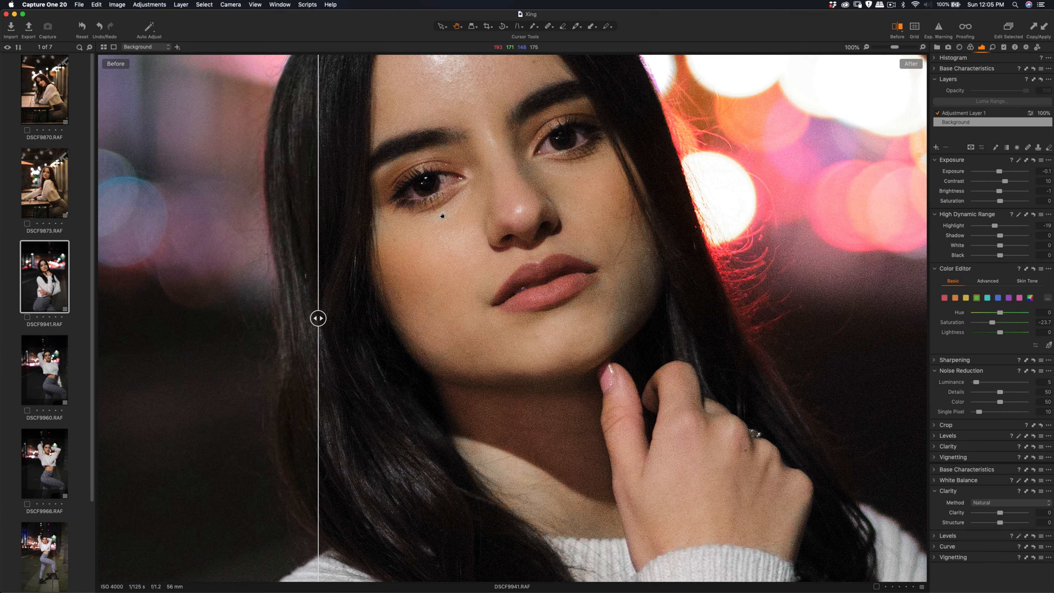
left_click_drag(442, 217, 400, 297)
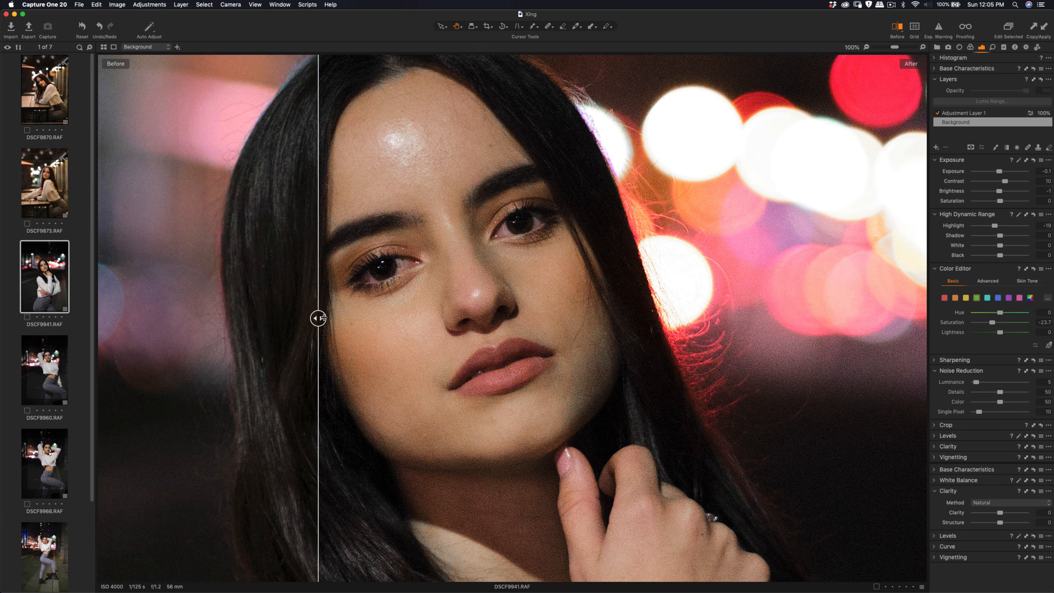
left_click_drag(319, 319, 166, 341)
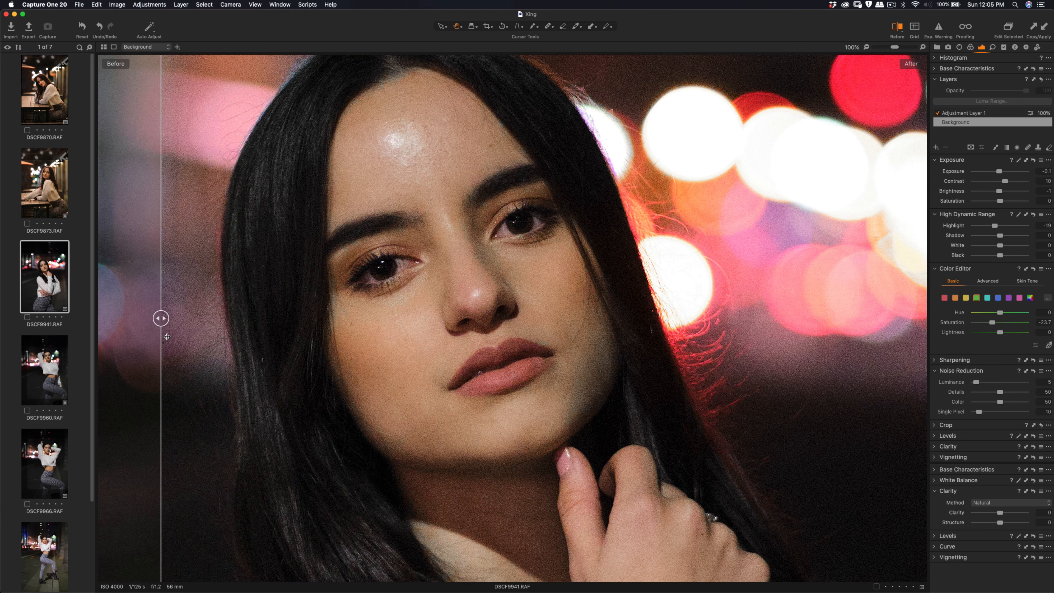